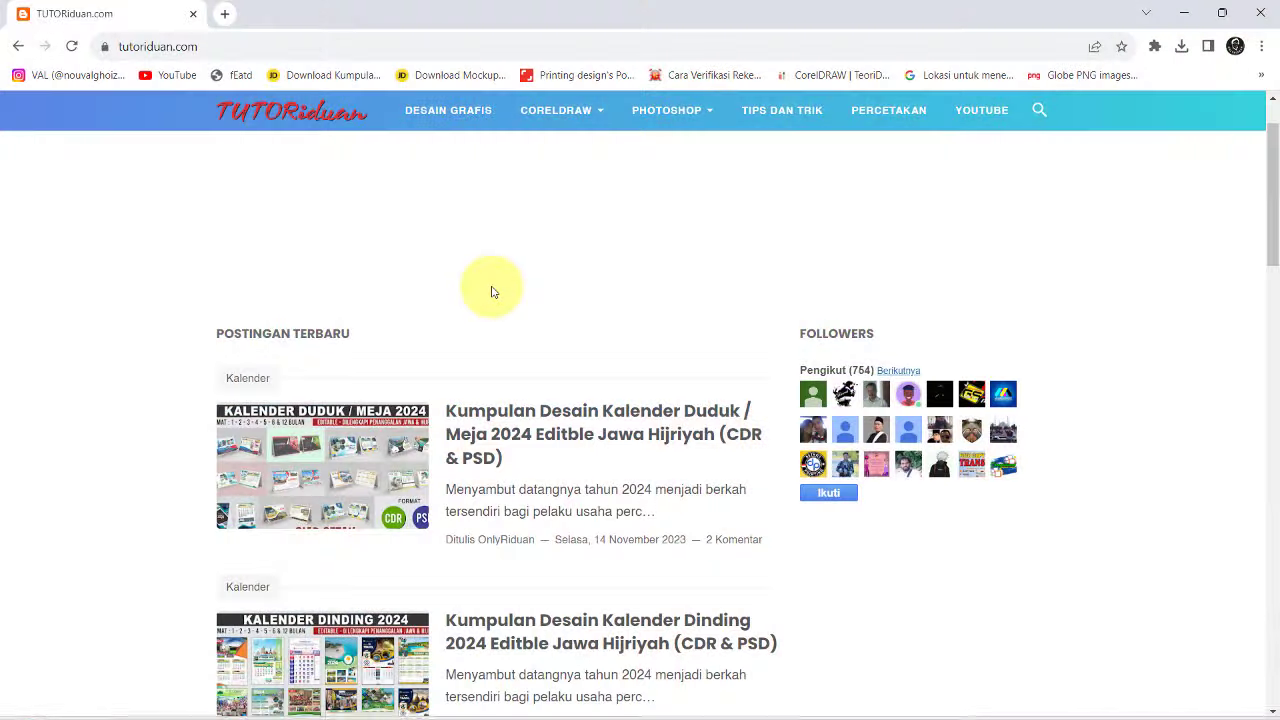
- Scroll as the promo moves from the 50-design calendar graphic to the TUTORiduan.com homepage's latest posts
scroll(491, 290, down, 1)
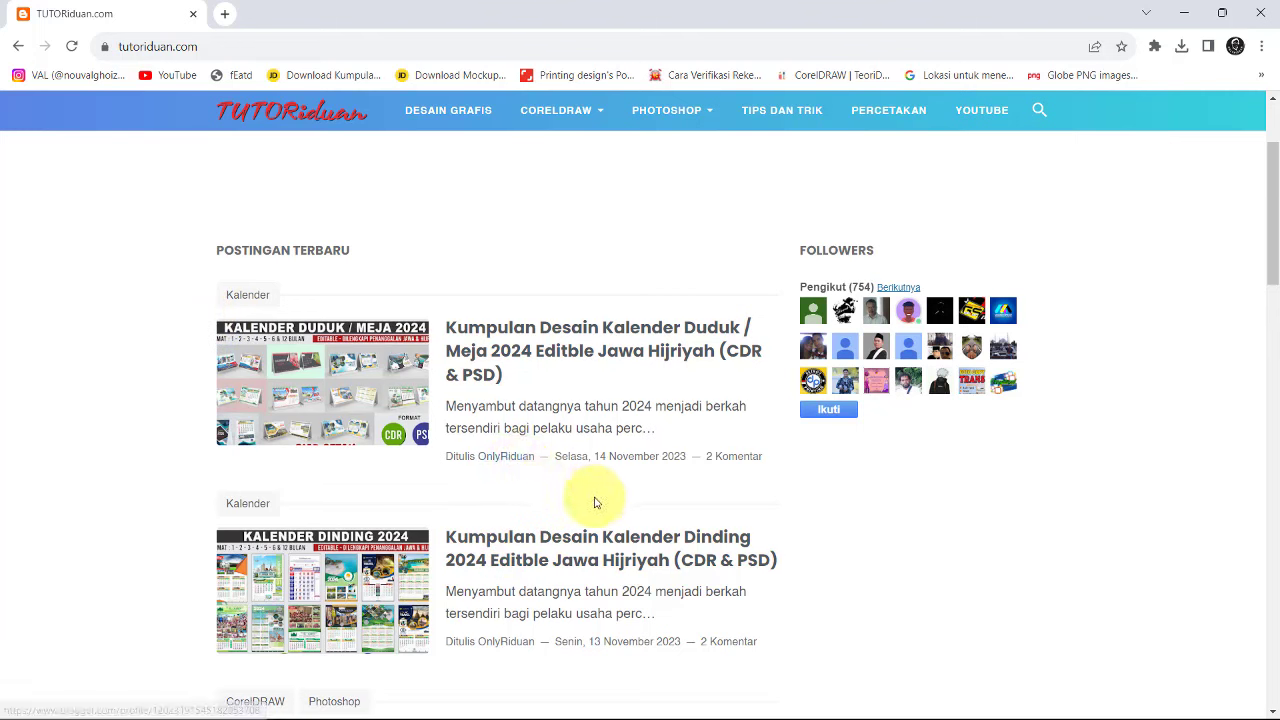
- Open the Kalender Dinding 2024 article in its own tab and begin reading it
middle_click(543, 531)
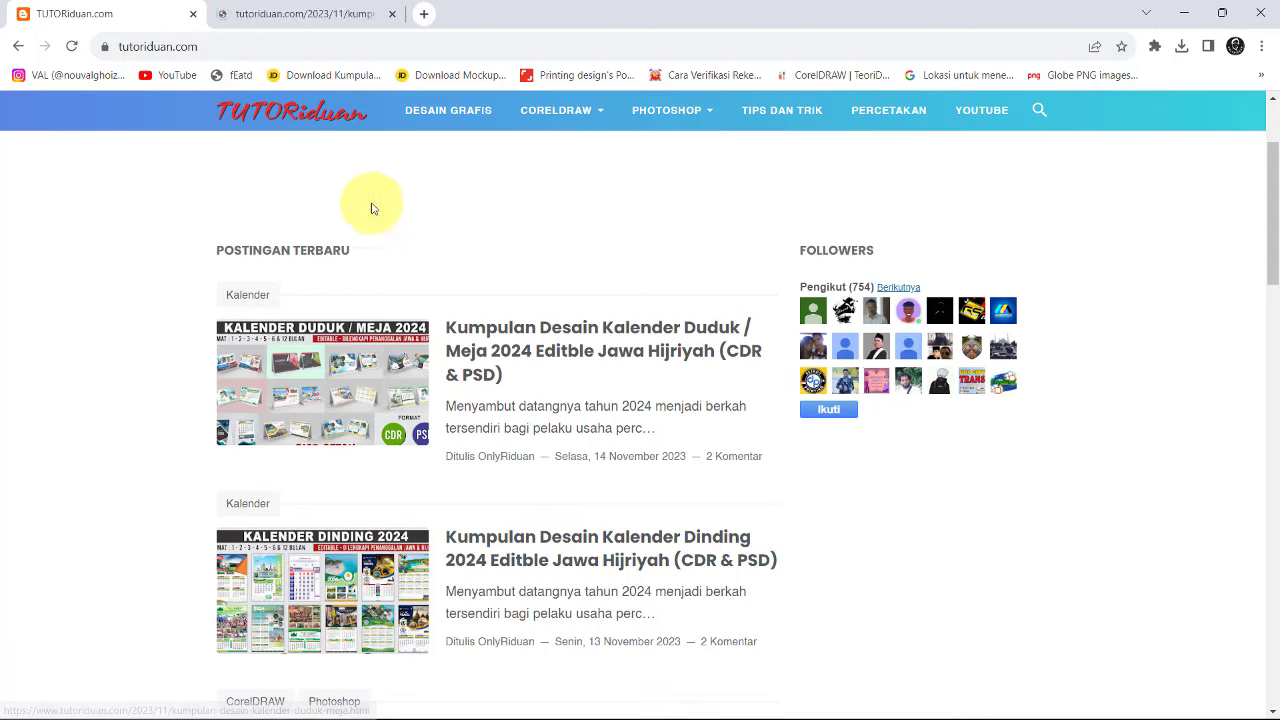
click(295, 14)
scroll(539, 291, down, 3)
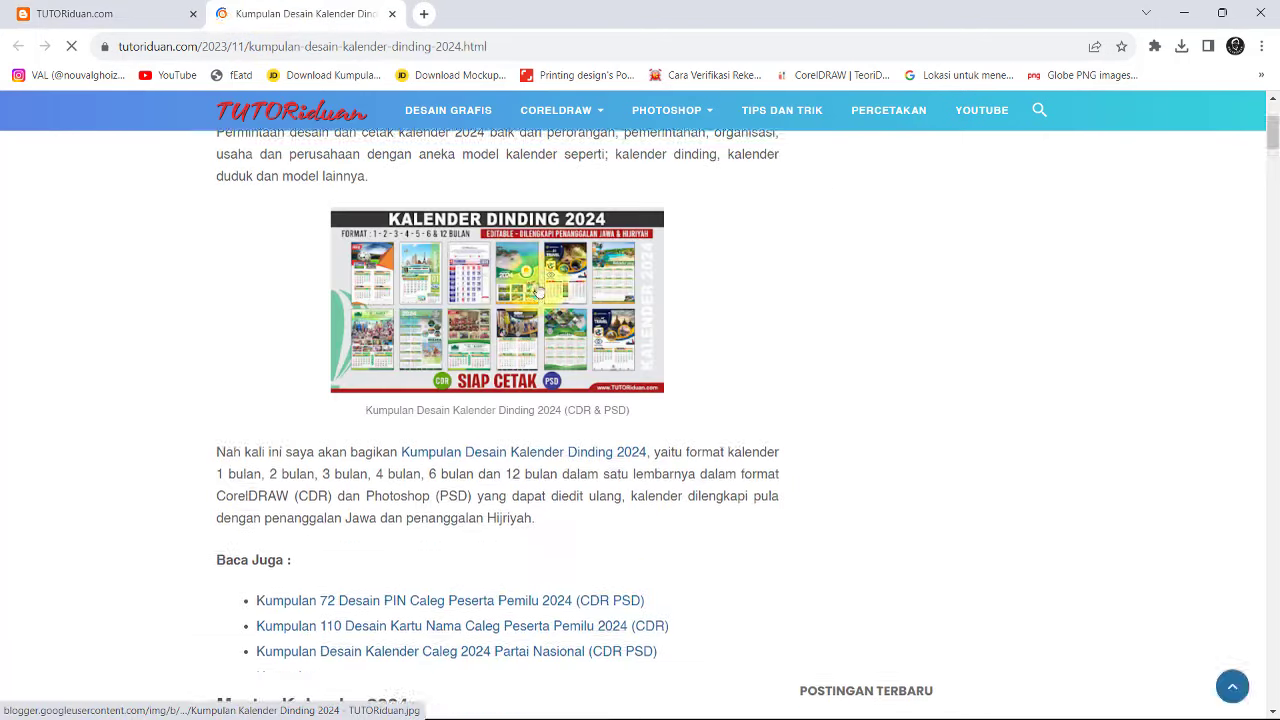
scroll(539, 291, down, 1)
scroll(330, 271, down, 1)
scroll(423, 274, down, 3)
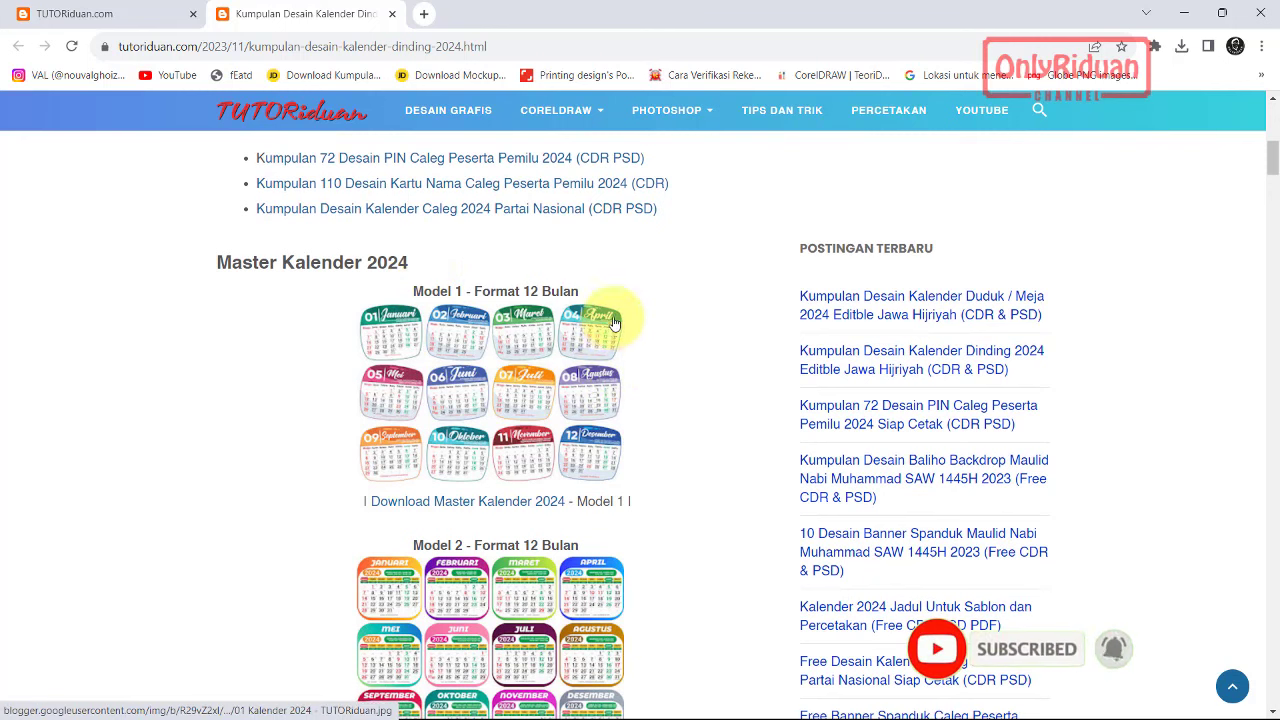
- Browse Master Kalender Models 1–4 down to the Format 12 Bulan section
scroll(530, 375, down, 3)
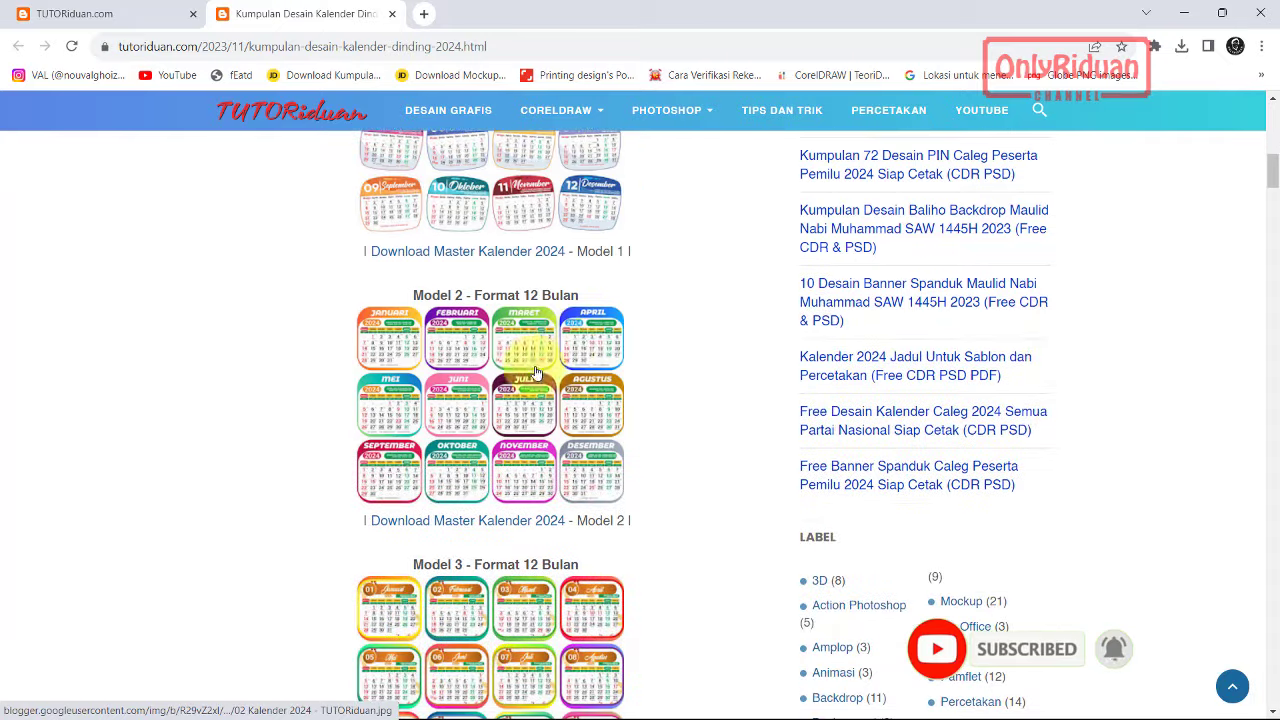
scroll(527, 370, down, 1)
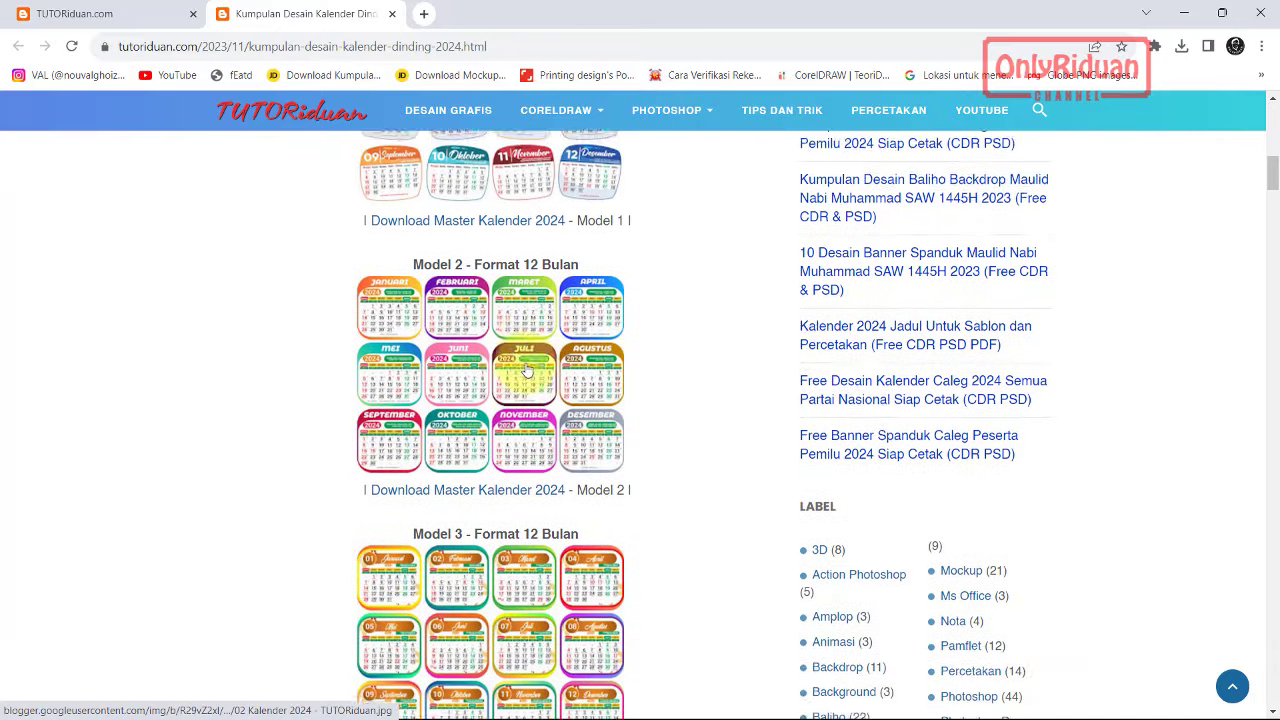
scroll(527, 370, down, 2)
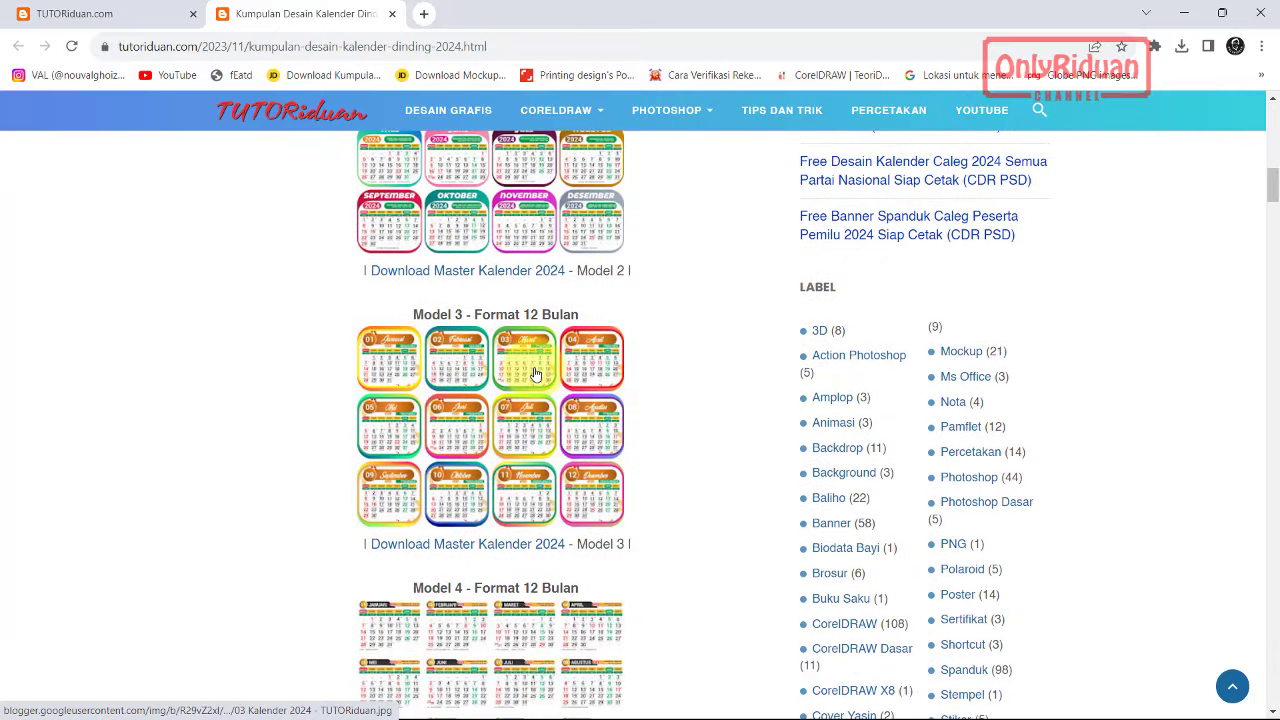
scroll(535, 374, down, 3)
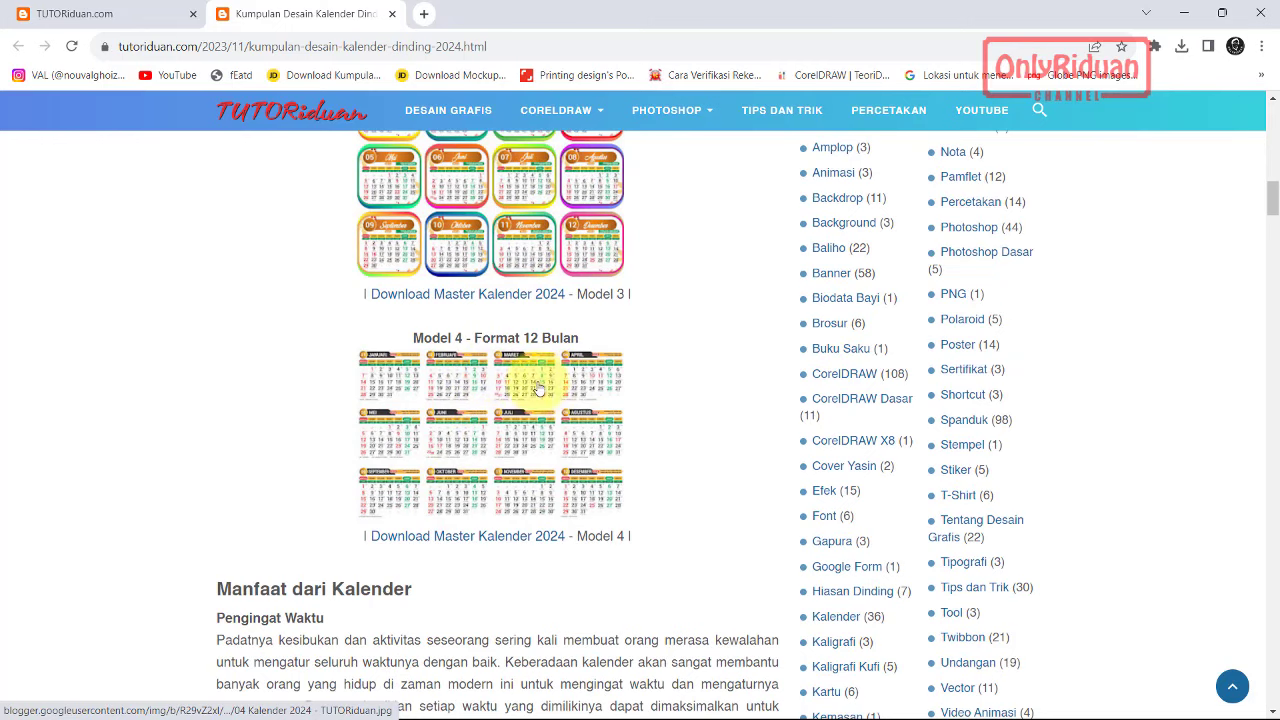
scroll(482, 388, up, 3)
scroll(482, 388, up, 5)
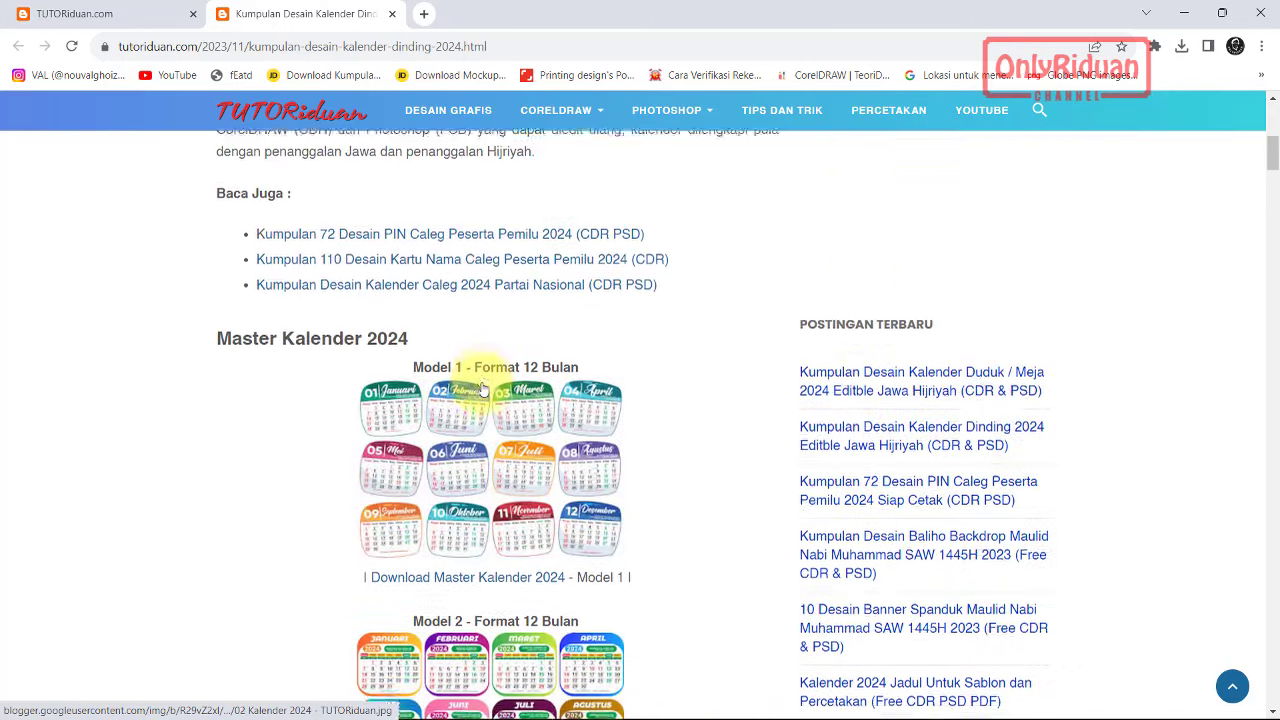
scroll(482, 388, up, 2)
scroll(482, 388, up, 2)
scroll(482, 388, down, 4)
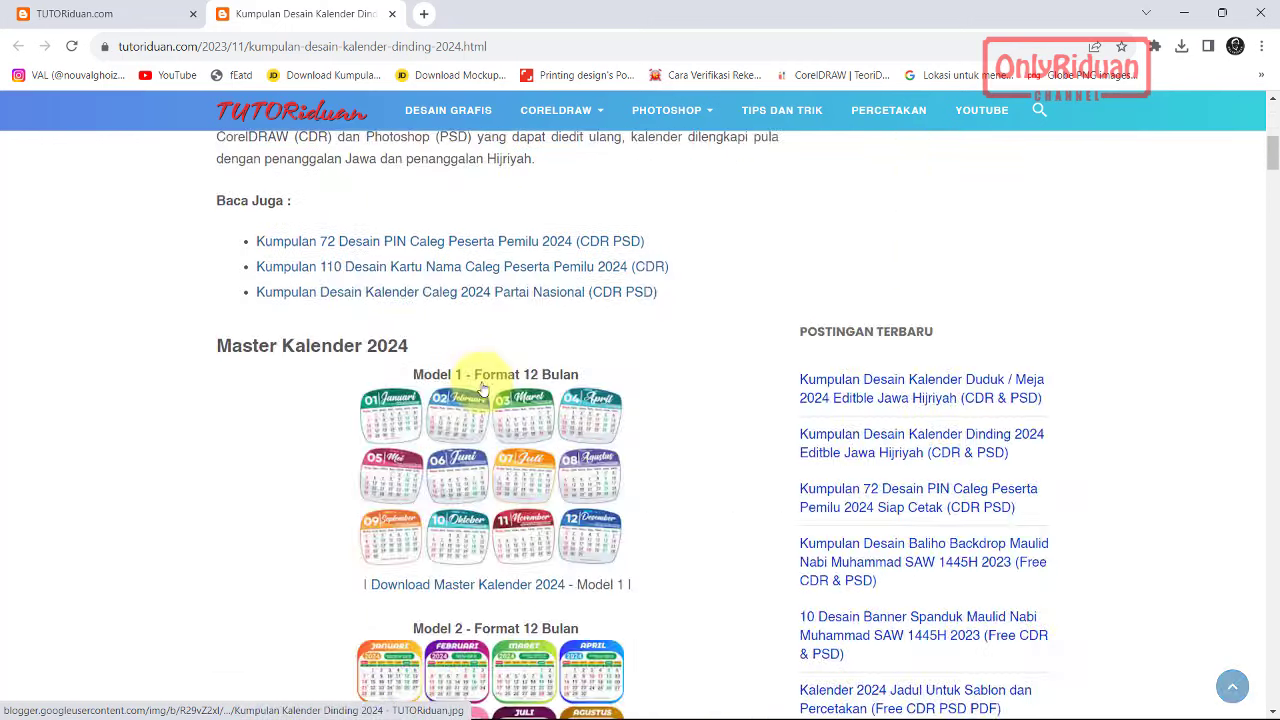
scroll(482, 388, down, 1)
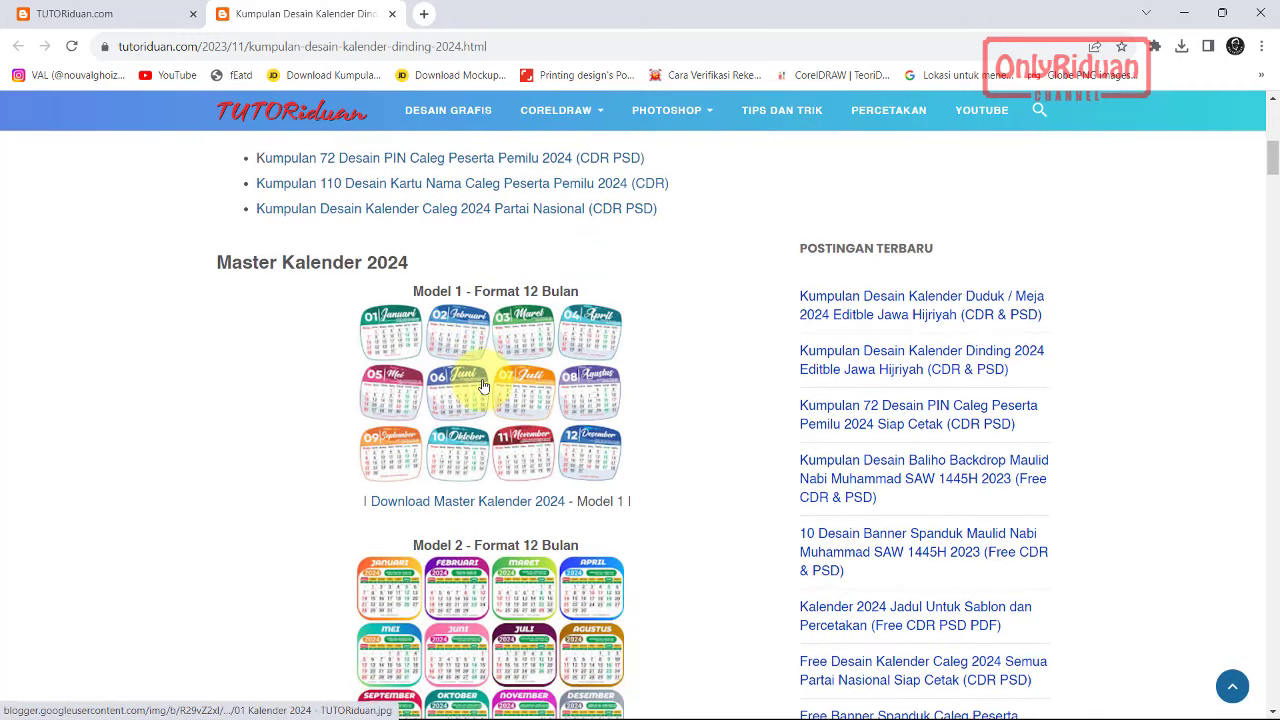
scroll(472, 366, down, 3)
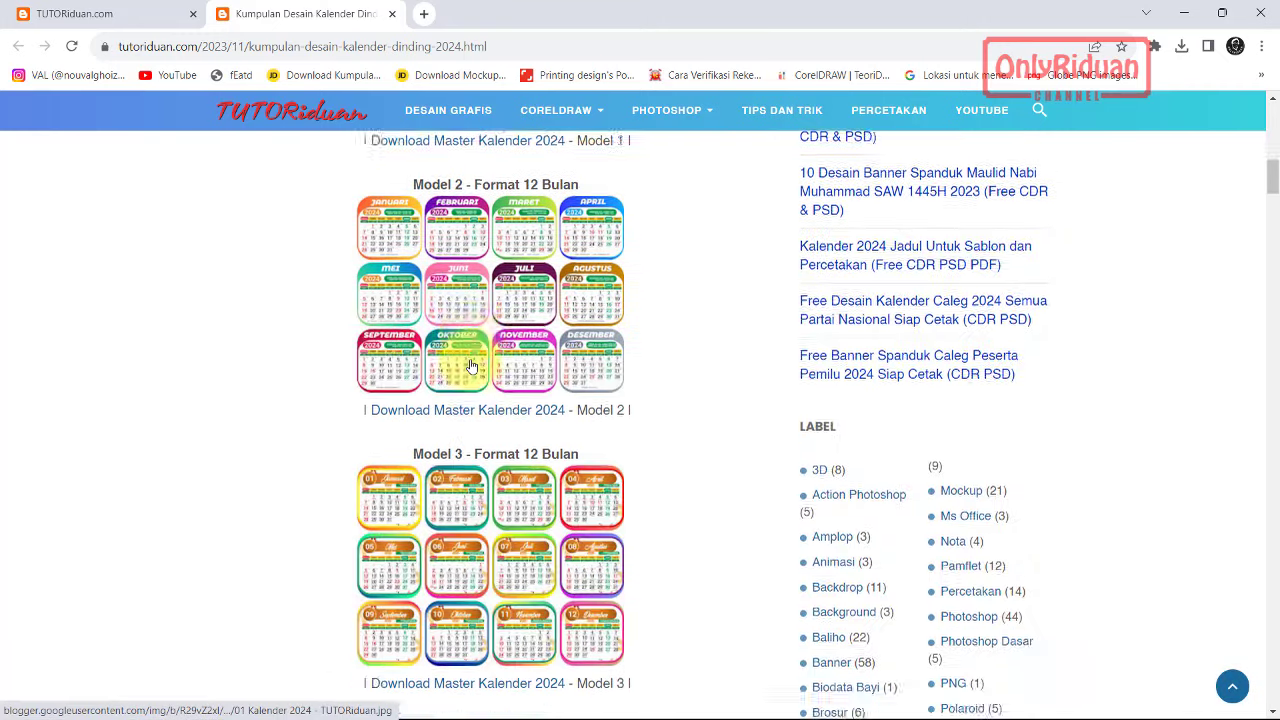
scroll(472, 366, down, 5)
scroll(472, 366, down, 3)
scroll(472, 366, down, 3)
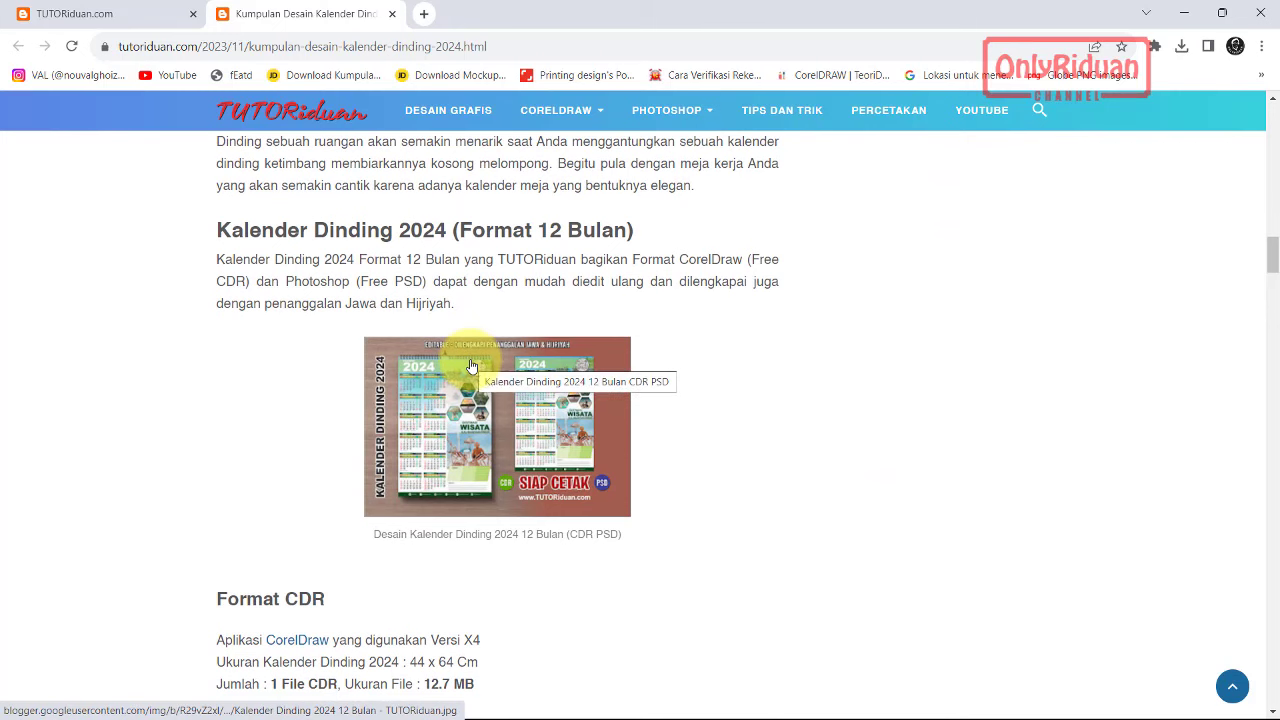
scroll(472, 360, down, 3)
scroll(471, 355, up, 3)
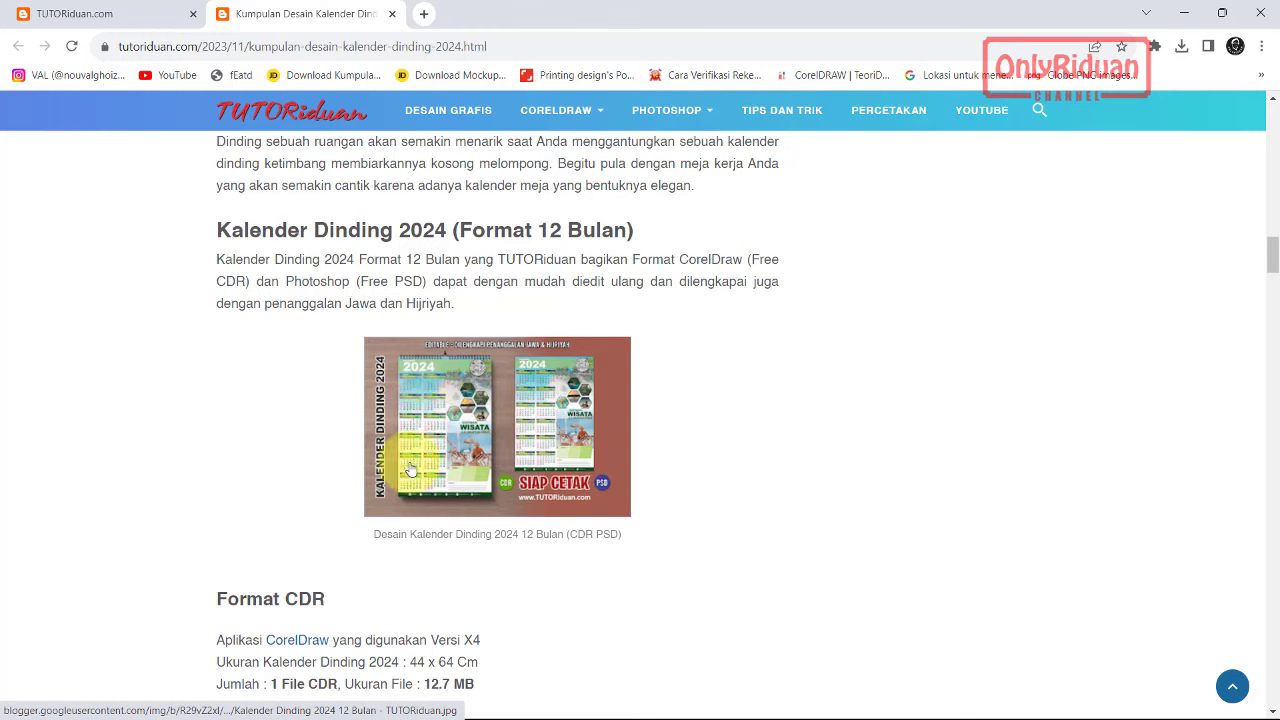
- View the 12-month wall calendar preview enlarged in the lightbox, then close it
click(500, 417)
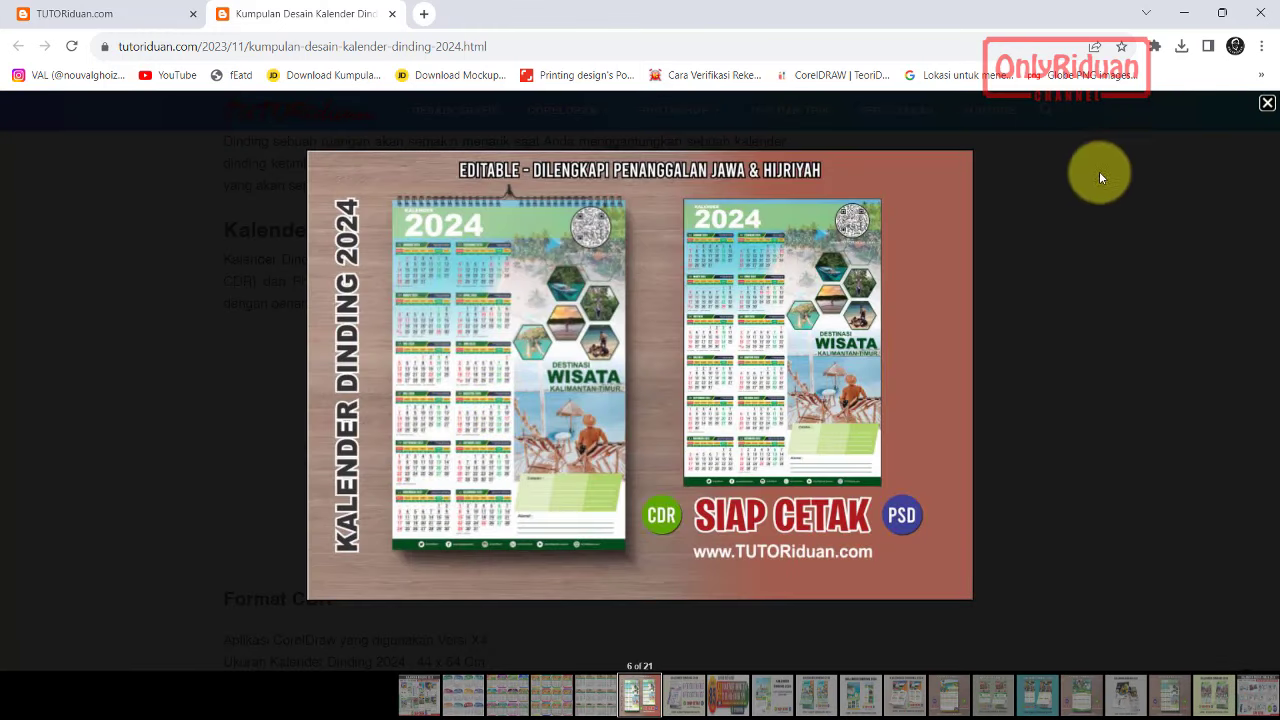
click(1268, 104)
scroll(440, 327, down, 4)
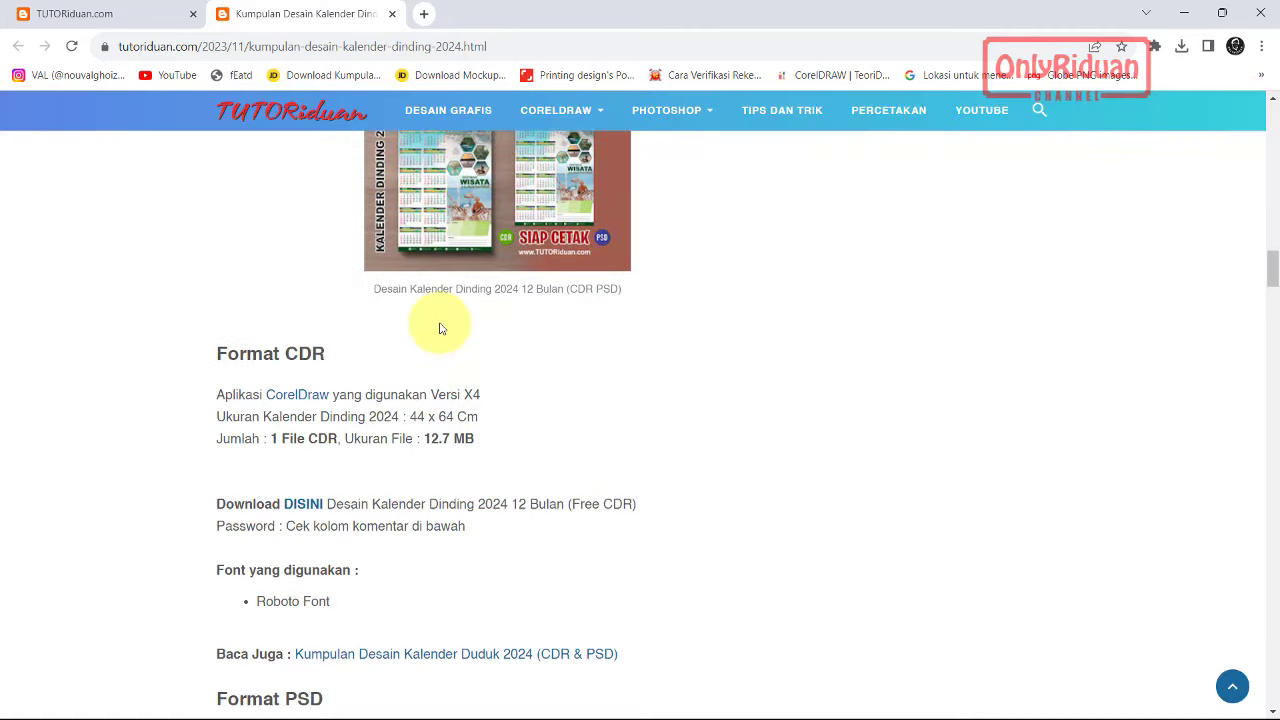
scroll(440, 320, down, 2)
scroll(420, 360, down, 3)
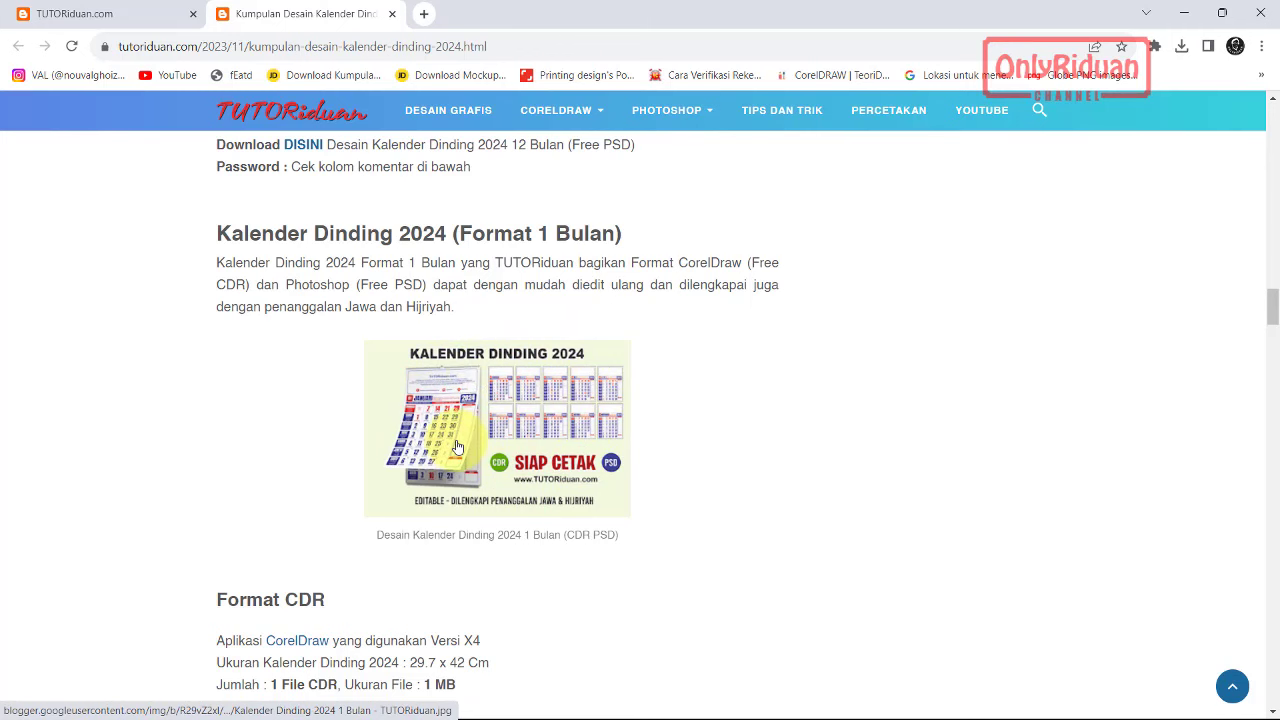
- Browse the Format CDR/PSD sections, multi-month designs and package offer to the Format 1 Bulan section
scroll(494, 406, down, 3)
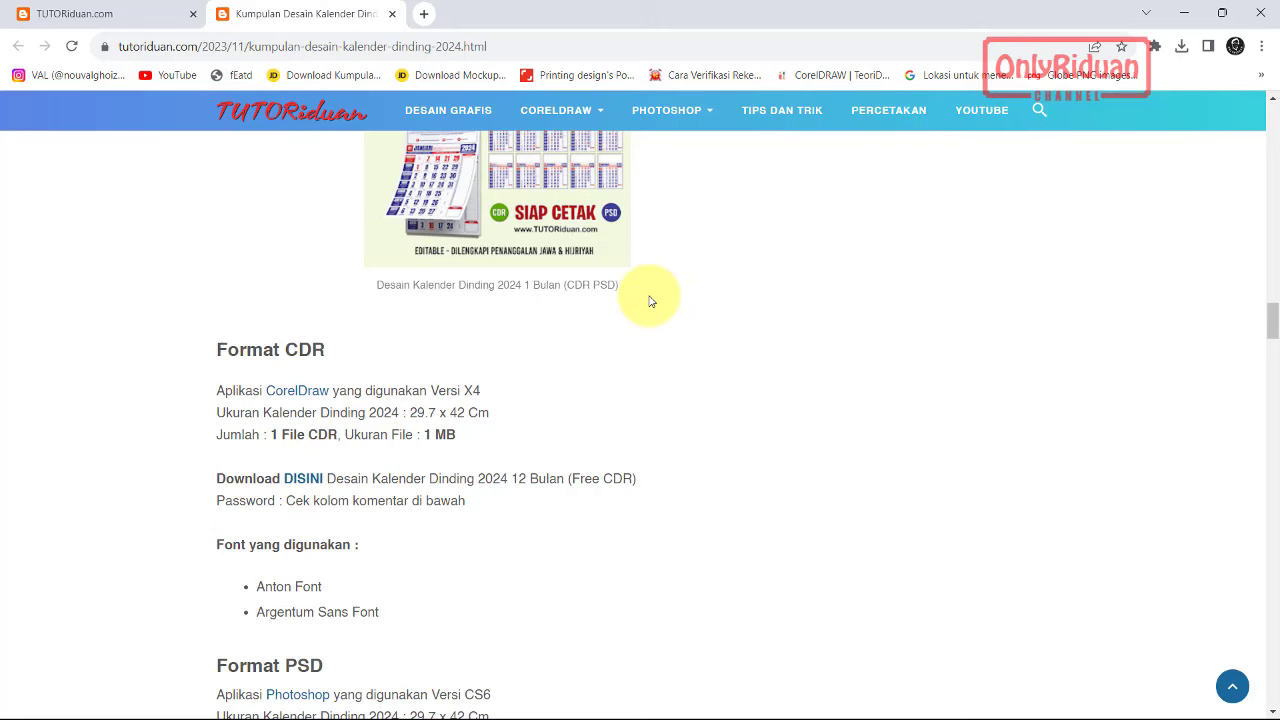
scroll(649, 301, down, 2)
scroll(650, 299, down, 4)
scroll(650, 299, down, 6)
scroll(645, 302, down, 4)
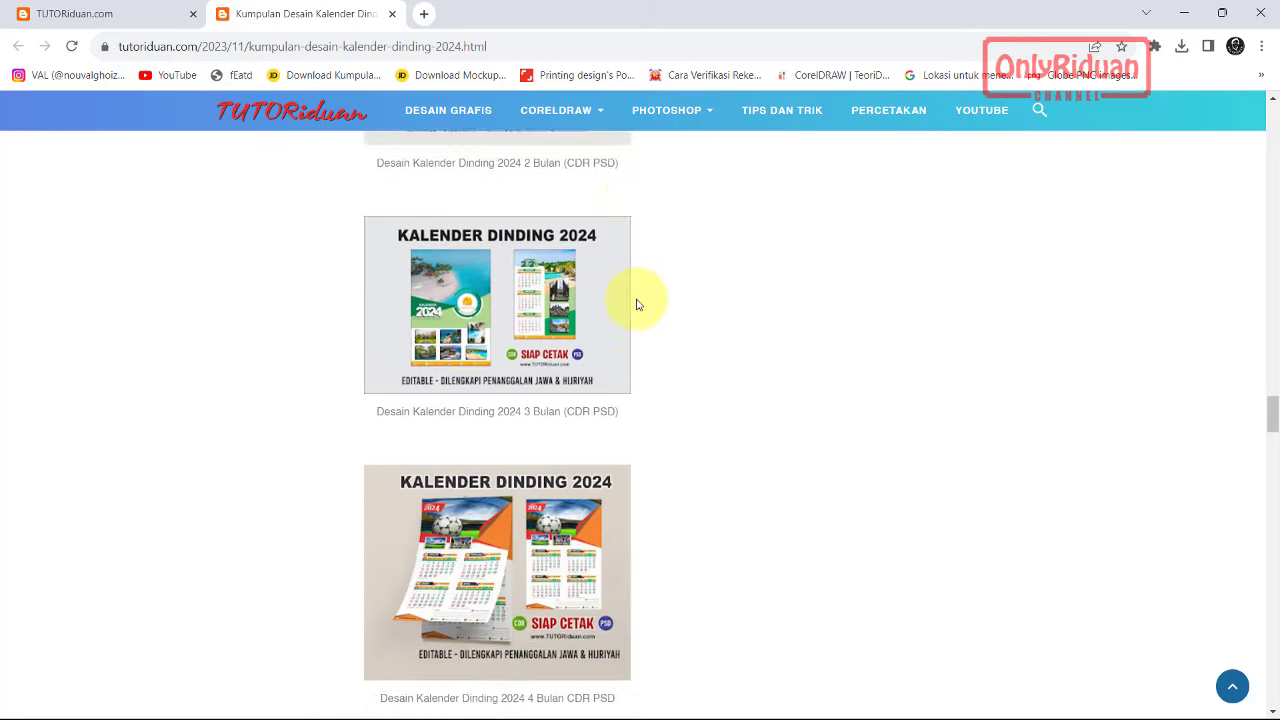
scroll(638, 304, down, 3)
scroll(638, 304, down, 2)
scroll(640, 304, up, 8)
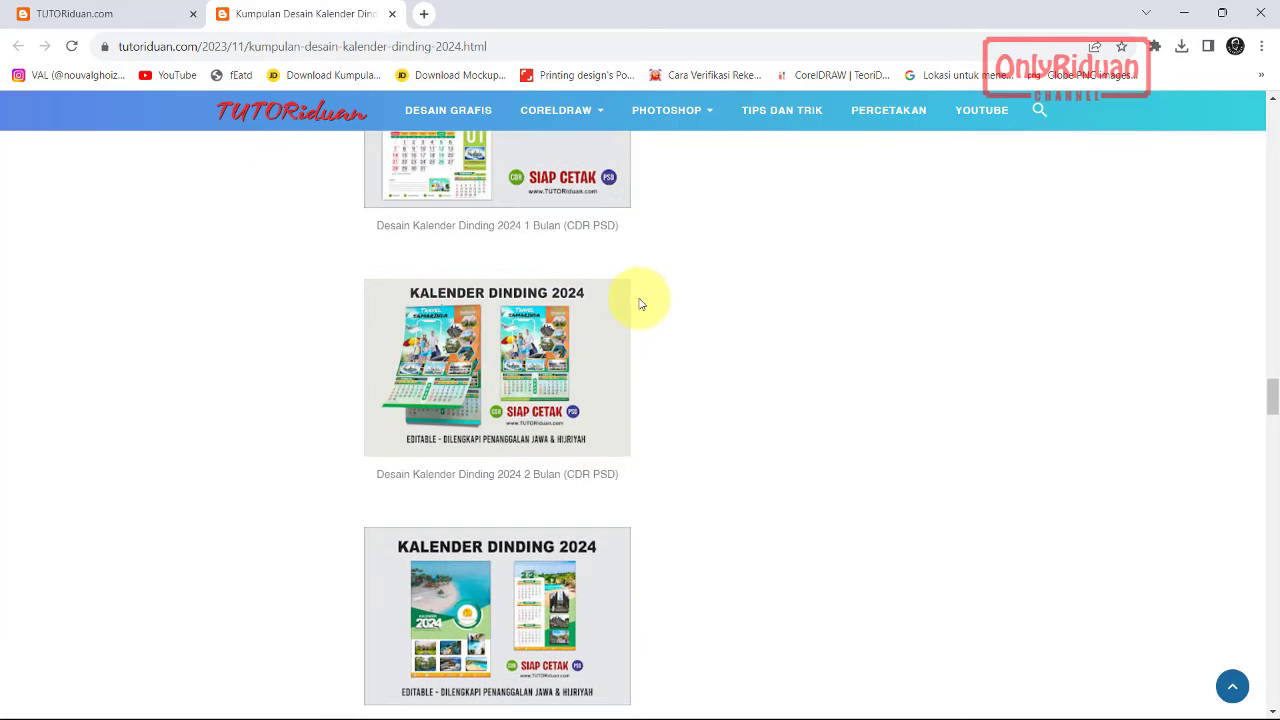
scroll(641, 304, up, 3)
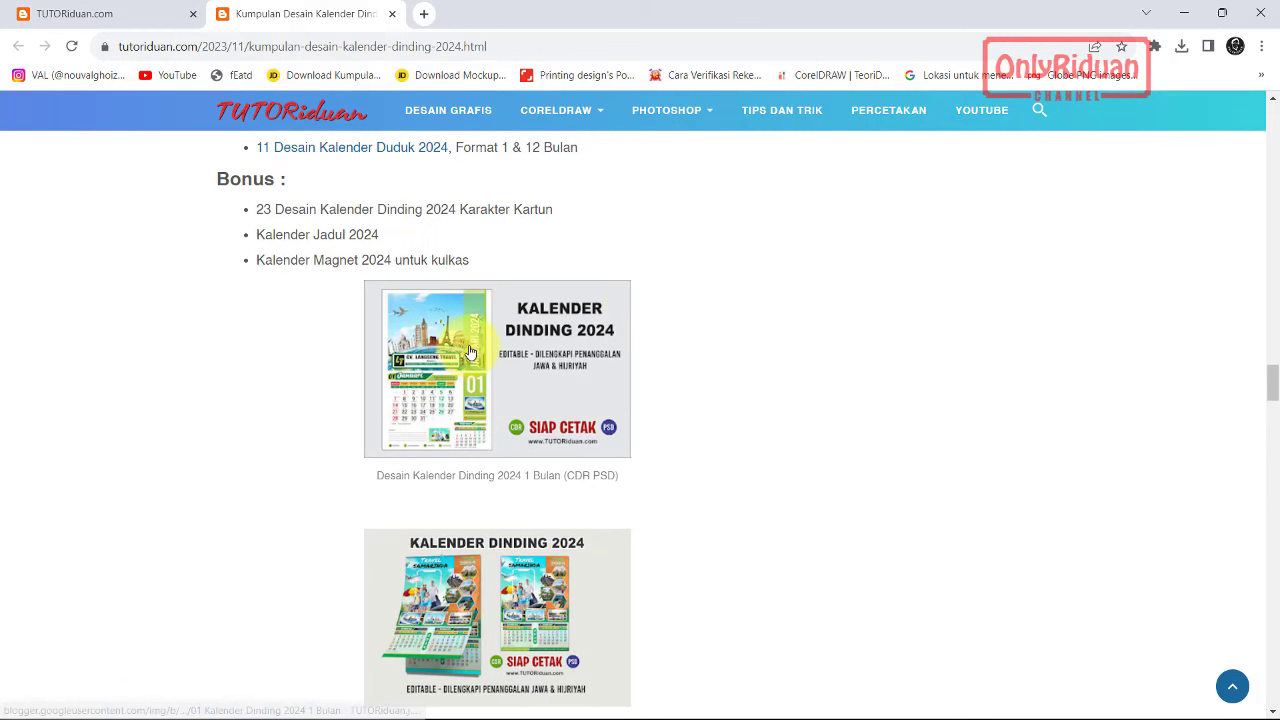
scroll(510, 334, up, 2)
scroll(508, 334, down, 3)
scroll(519, 333, up, 1)
scroll(517, 331, up, 1)
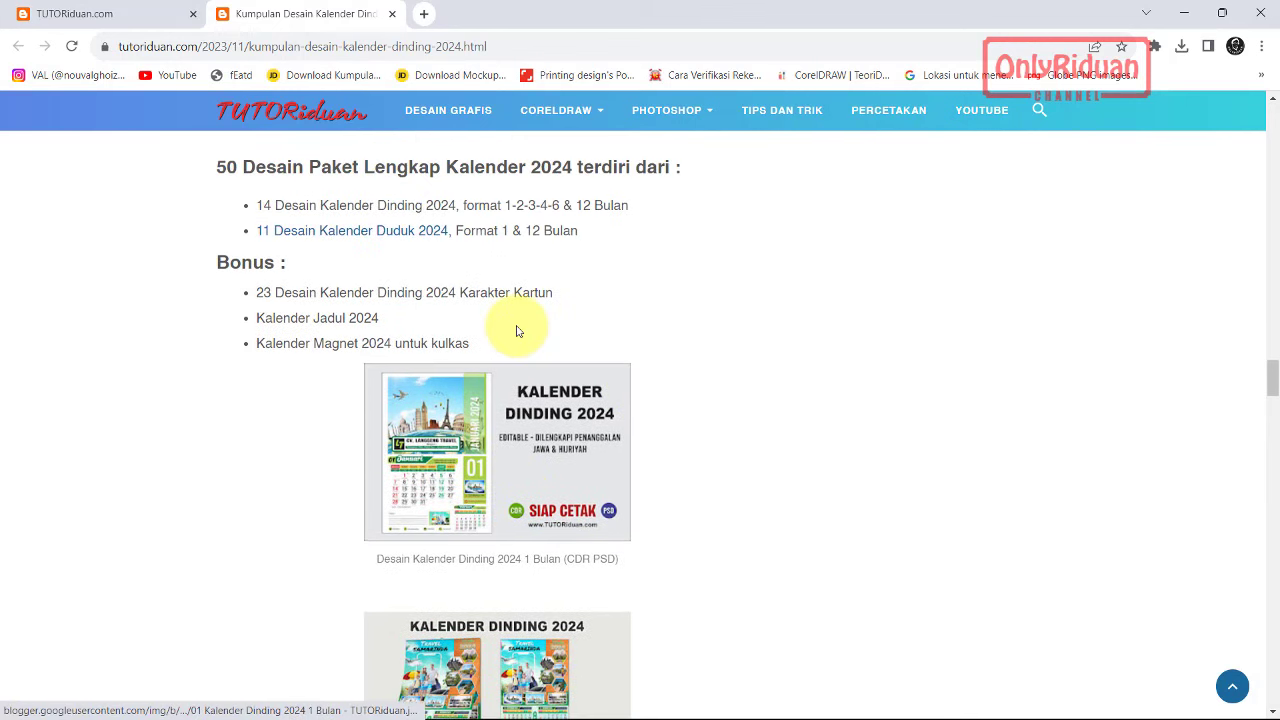
scroll(514, 337, down, 2)
scroll(478, 347, down, 2)
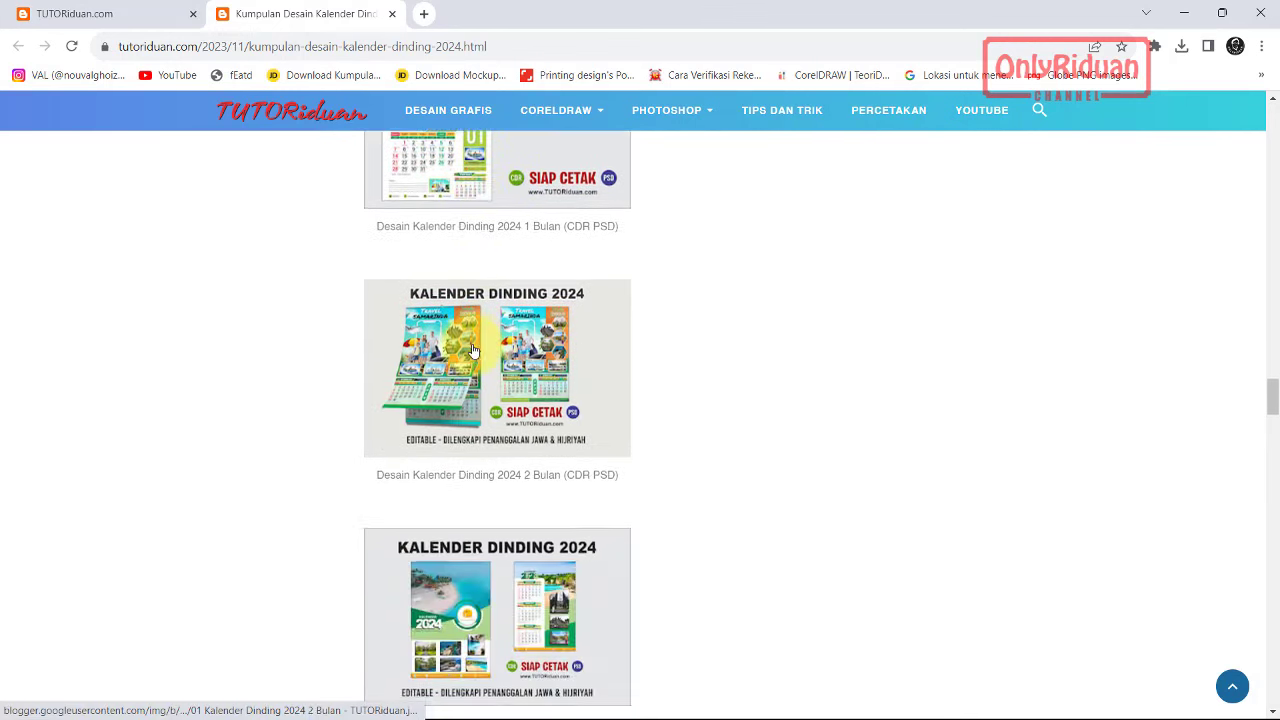
scroll(487, 336, down, 3)
scroll(488, 335, down, 3)
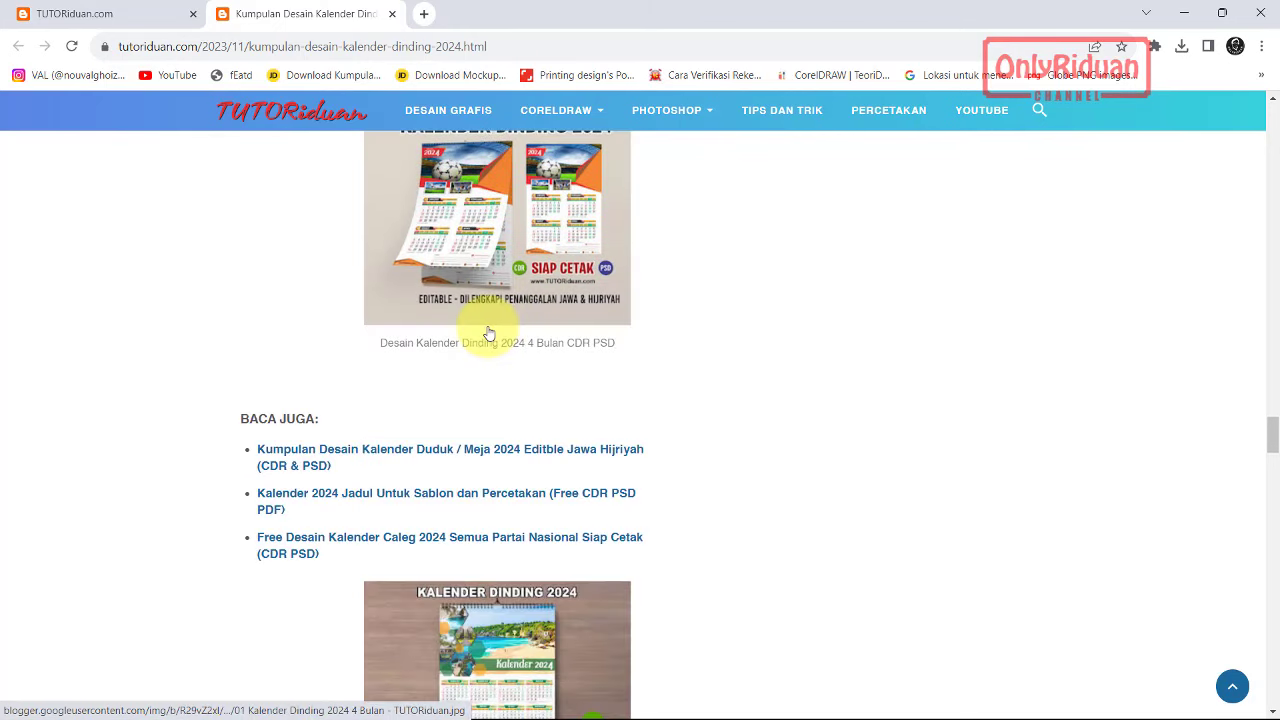
scroll(488, 333, down, 2)
scroll(489, 331, down, 3)
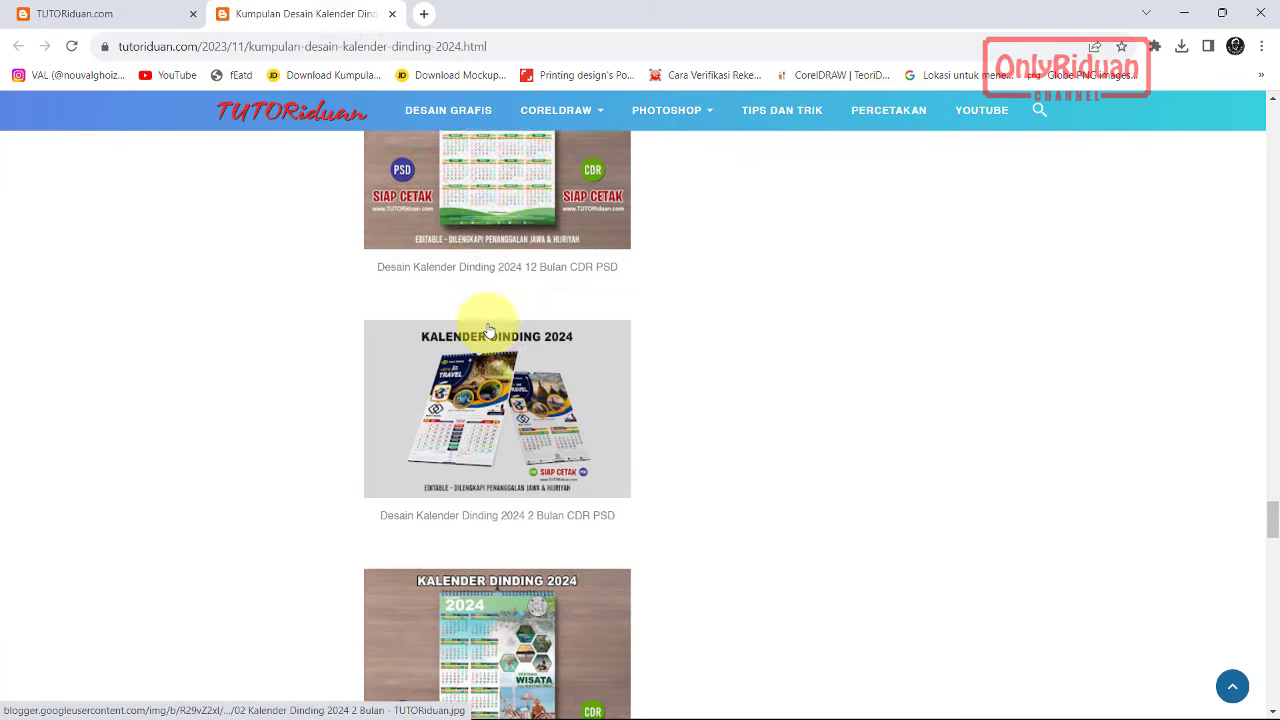
scroll(489, 330, down, 3)
scroll(489, 328, down, 1)
scroll(490, 324, down, 3)
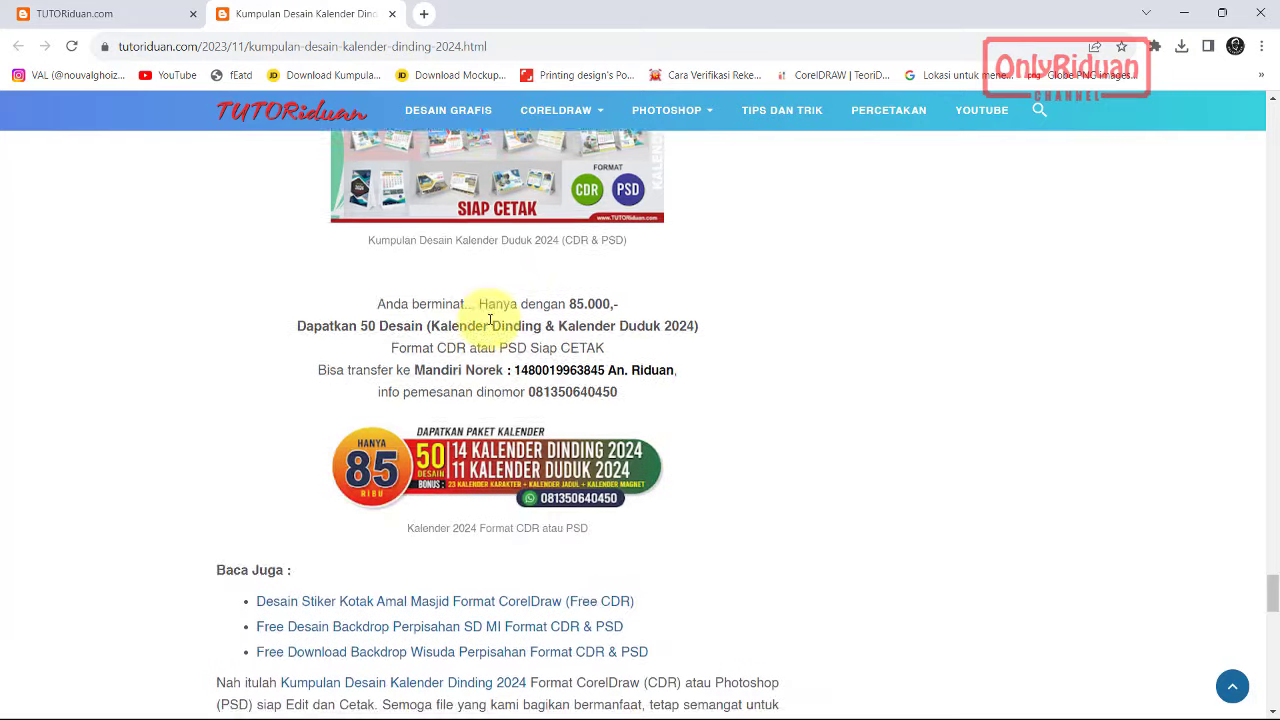
scroll(490, 320, down, 3)
scroll(490, 319, up, 1)
scroll(491, 320, up, 3)
scroll(492, 321, up, 3)
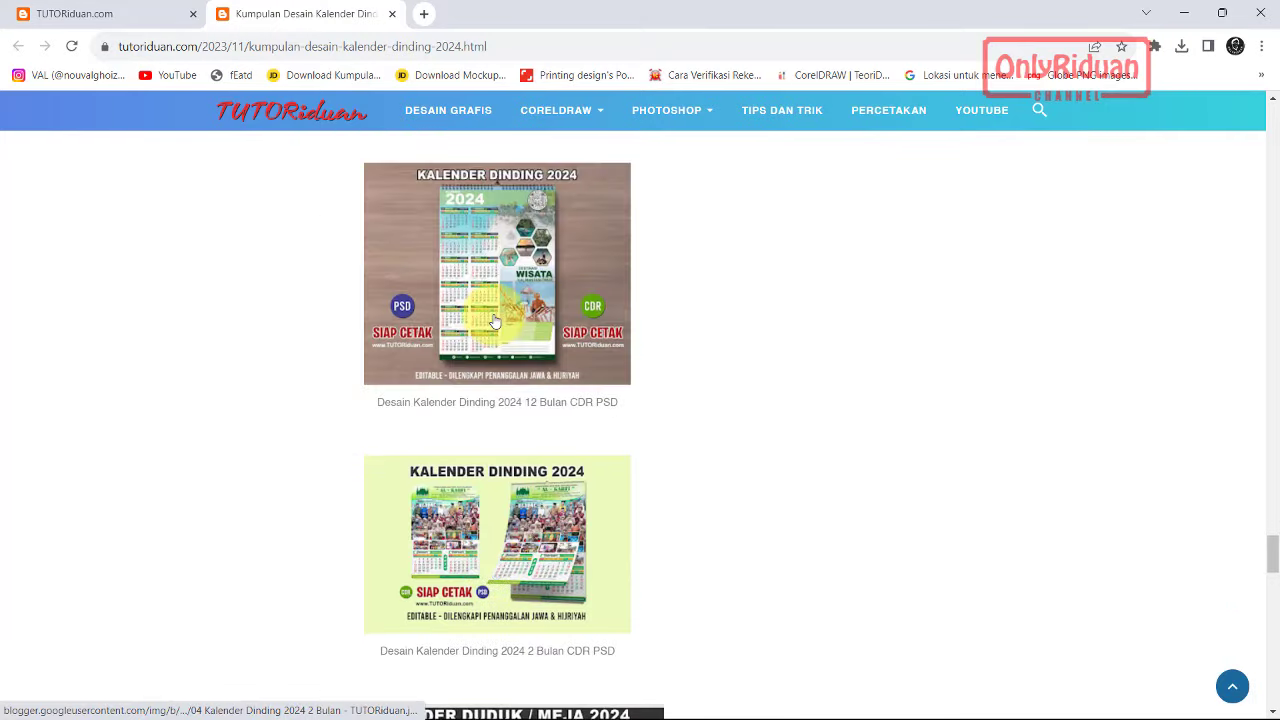
scroll(494, 322, up, 1)
scroll(494, 322, down, 1)
scroll(495, 321, down, 4)
scroll(496, 320, down, 4)
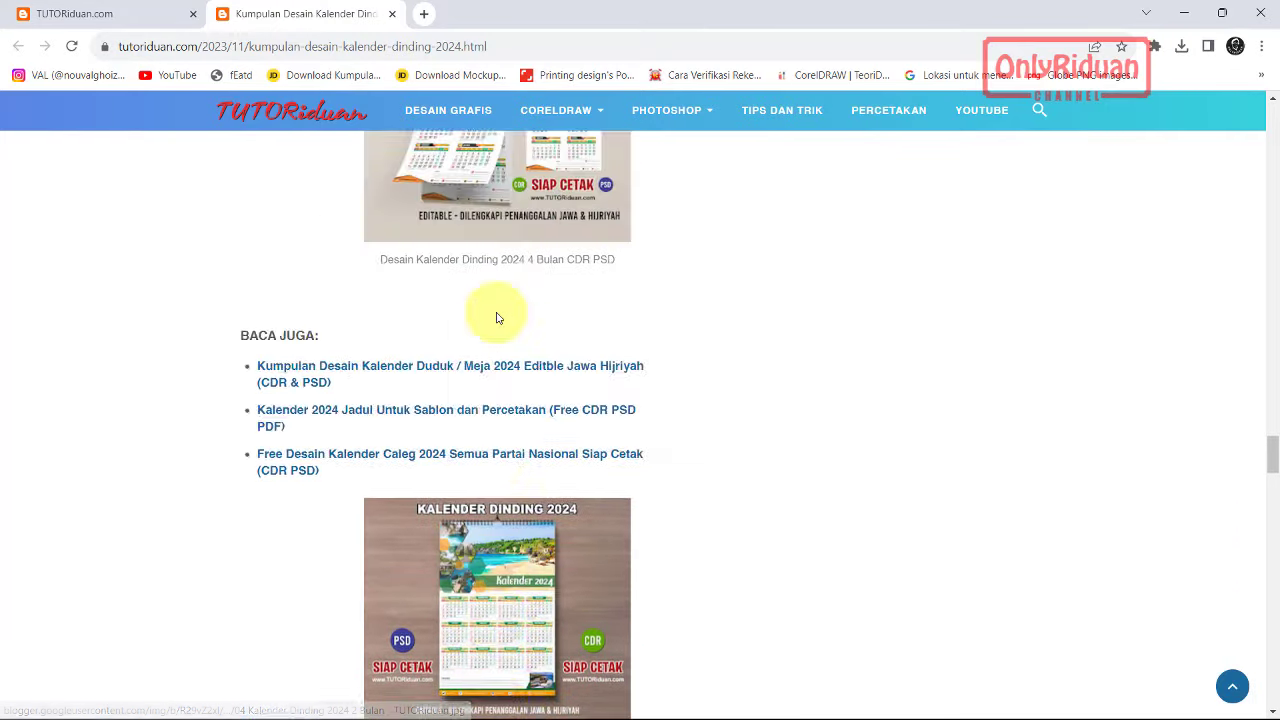
scroll(497, 318, down, 4)
scroll(495, 318, up, 5)
scroll(492, 320, up, 3)
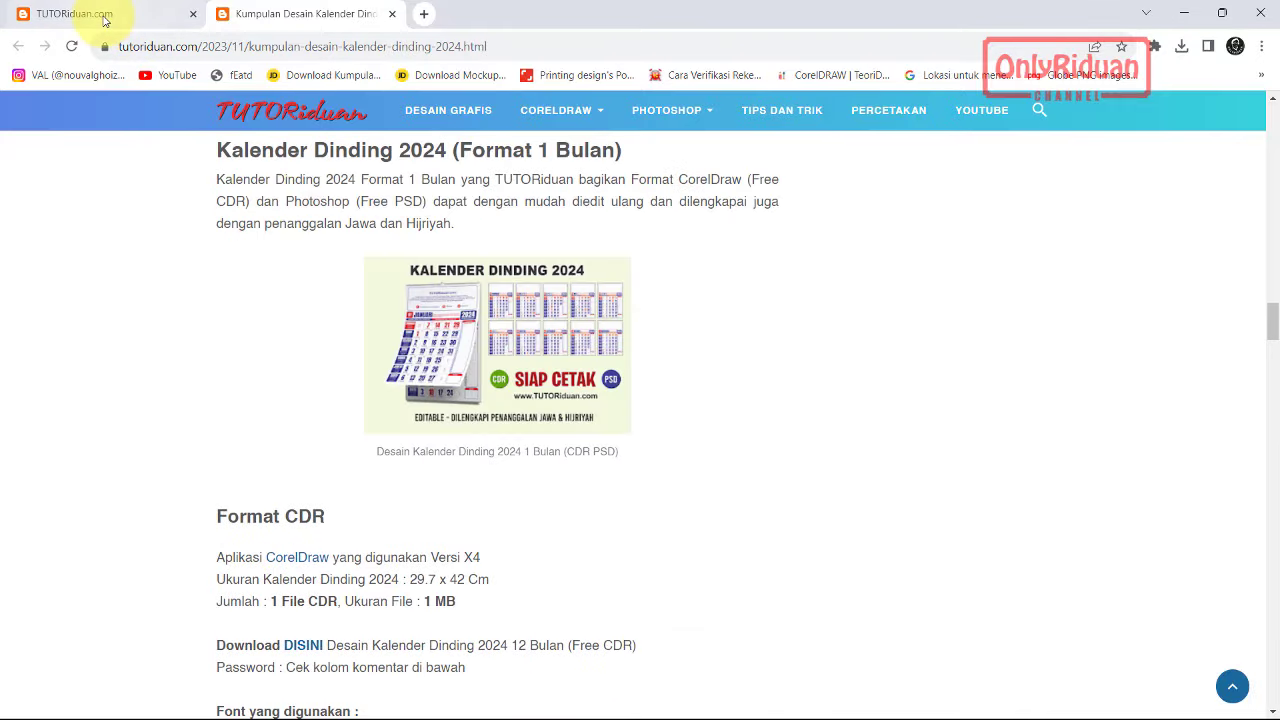
click(40, 14)
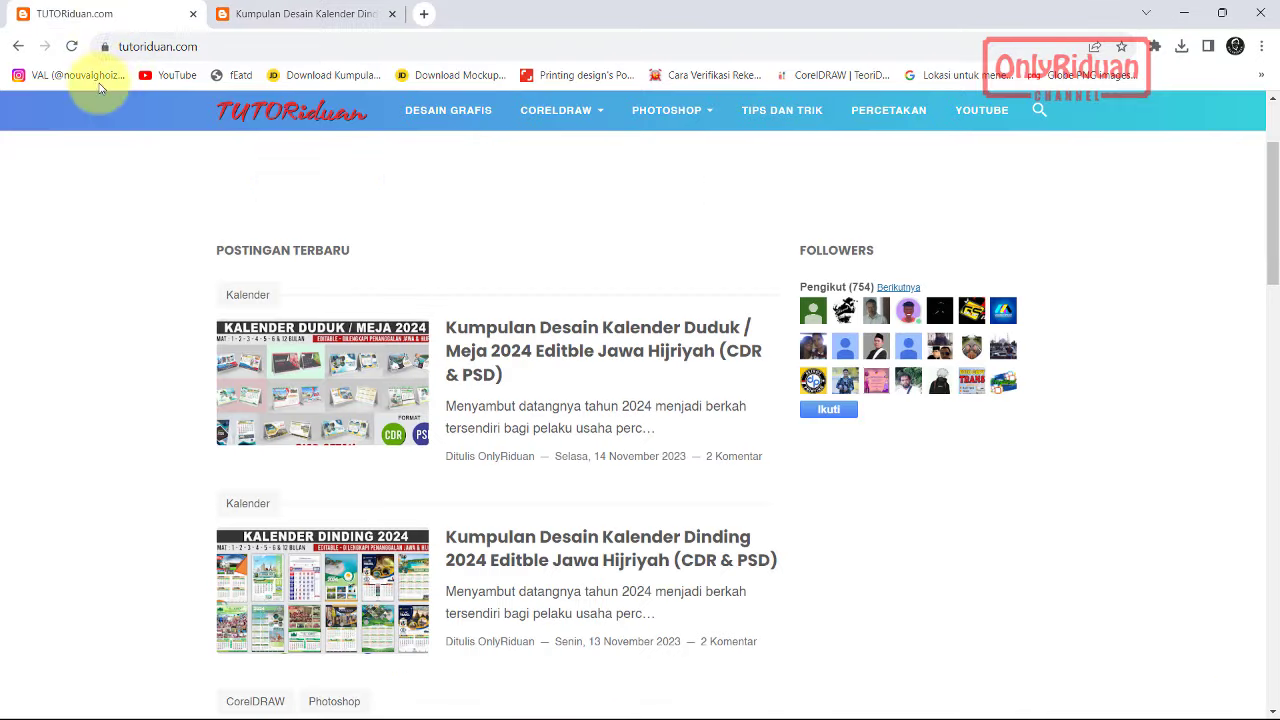
middle_click(545, 335)
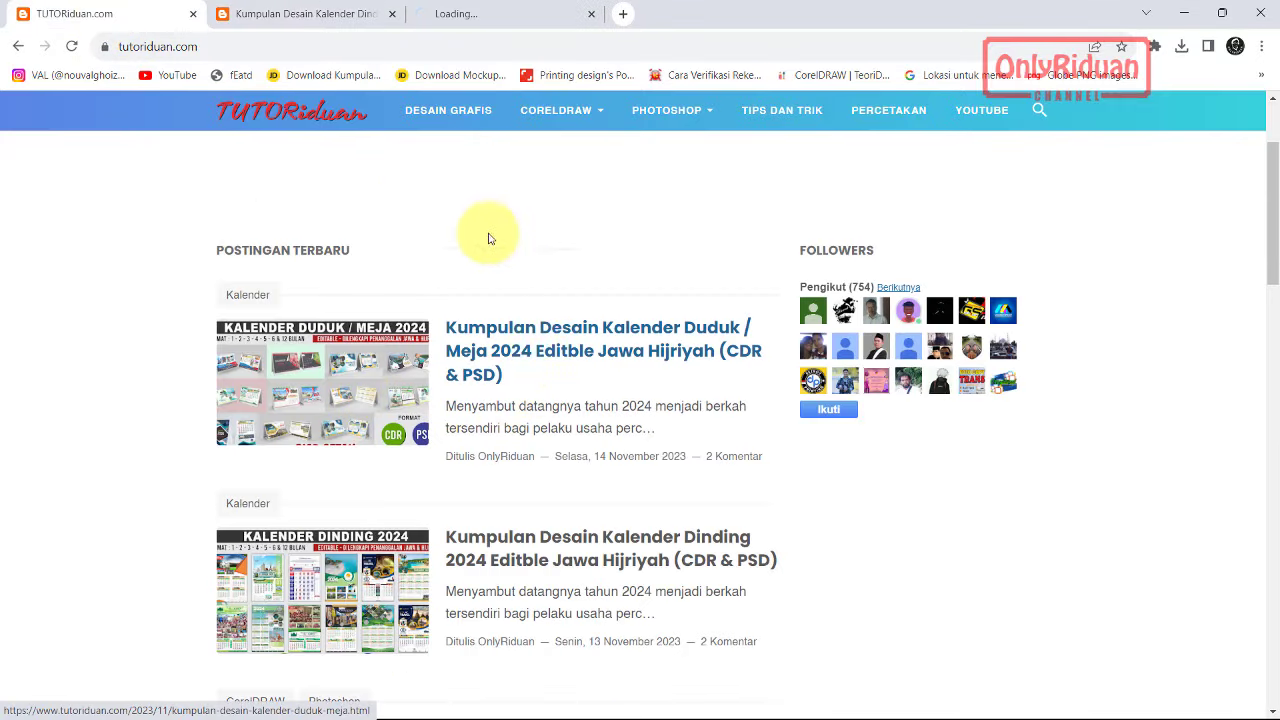
click(481, 22)
scroll(500, 400, down, 4)
scroll(500, 400, down, 4)
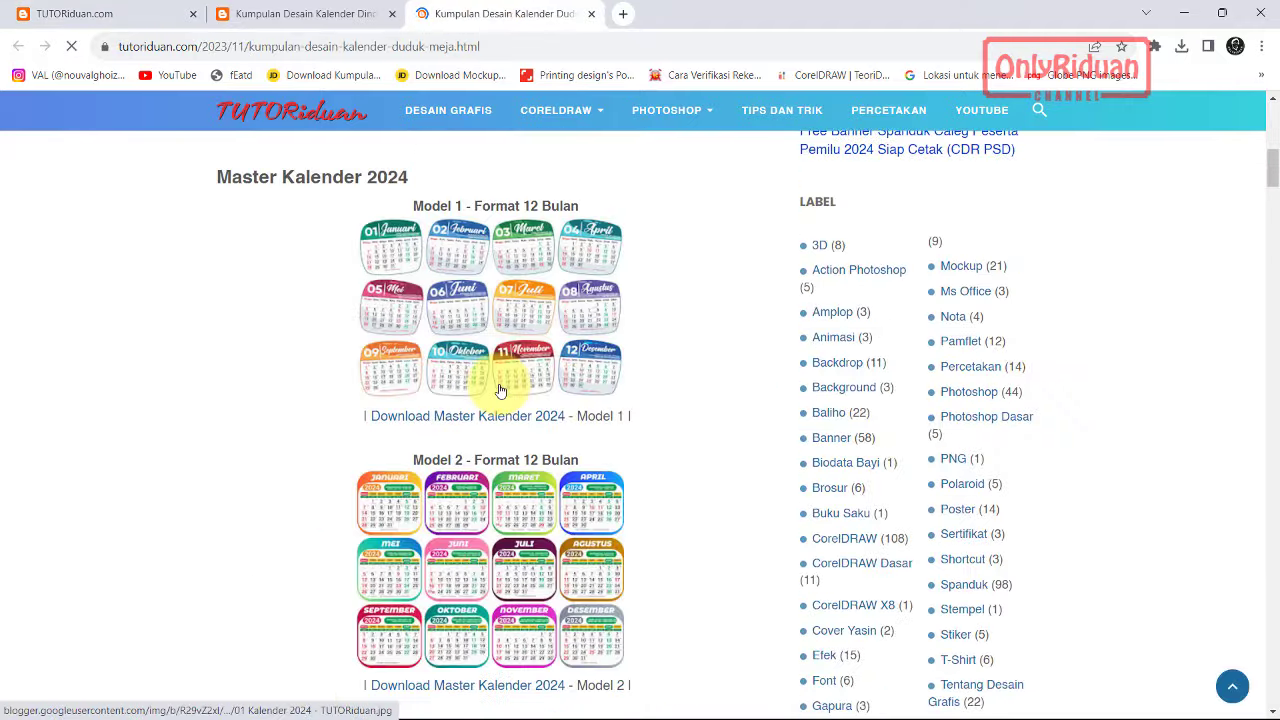
scroll(500, 395, down, 5)
scroll(500, 390, down, 5)
scroll(500, 390, down, 4)
scroll(500, 390, down, 4)
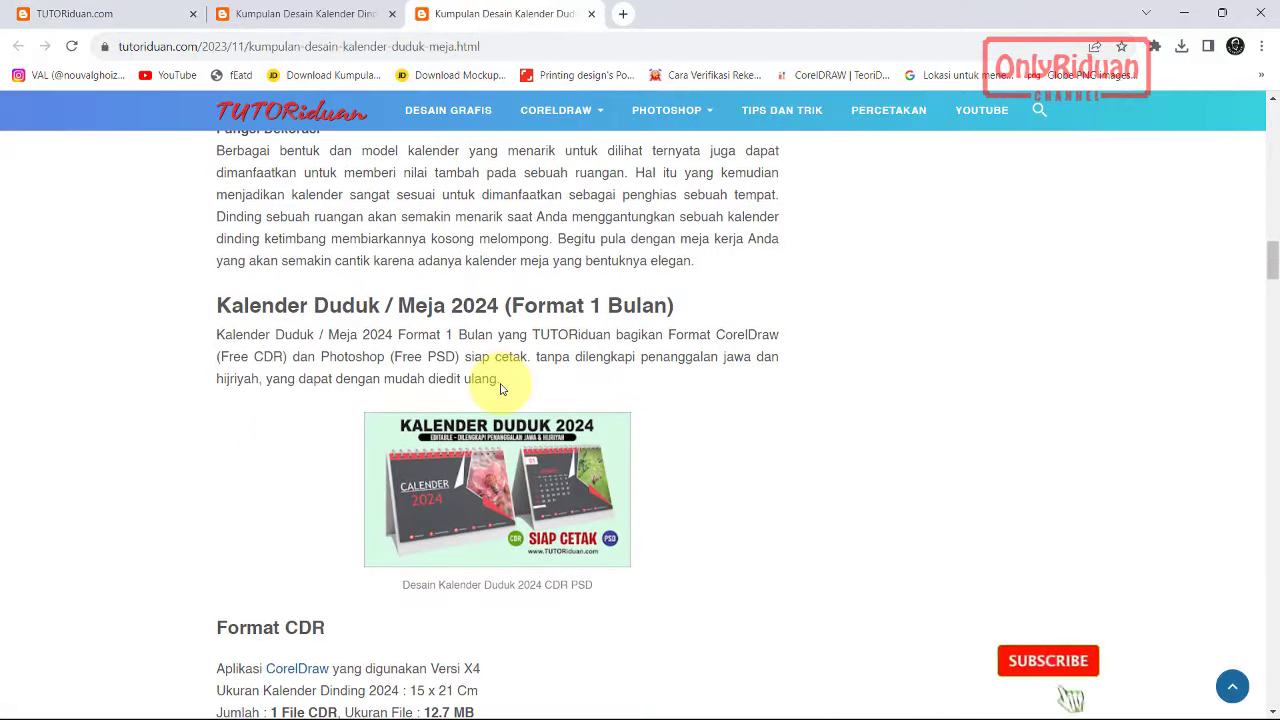
scroll(502, 389, down, 2)
scroll(500, 390, up, 1)
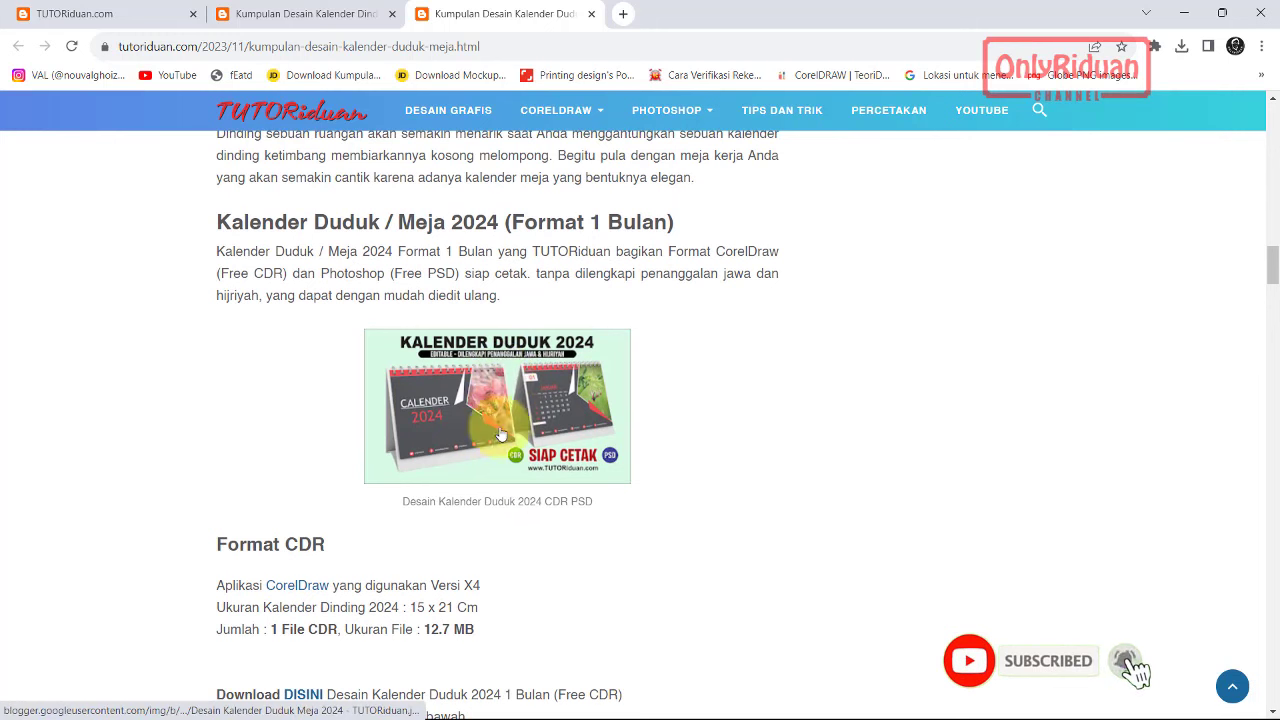
click(500, 410)
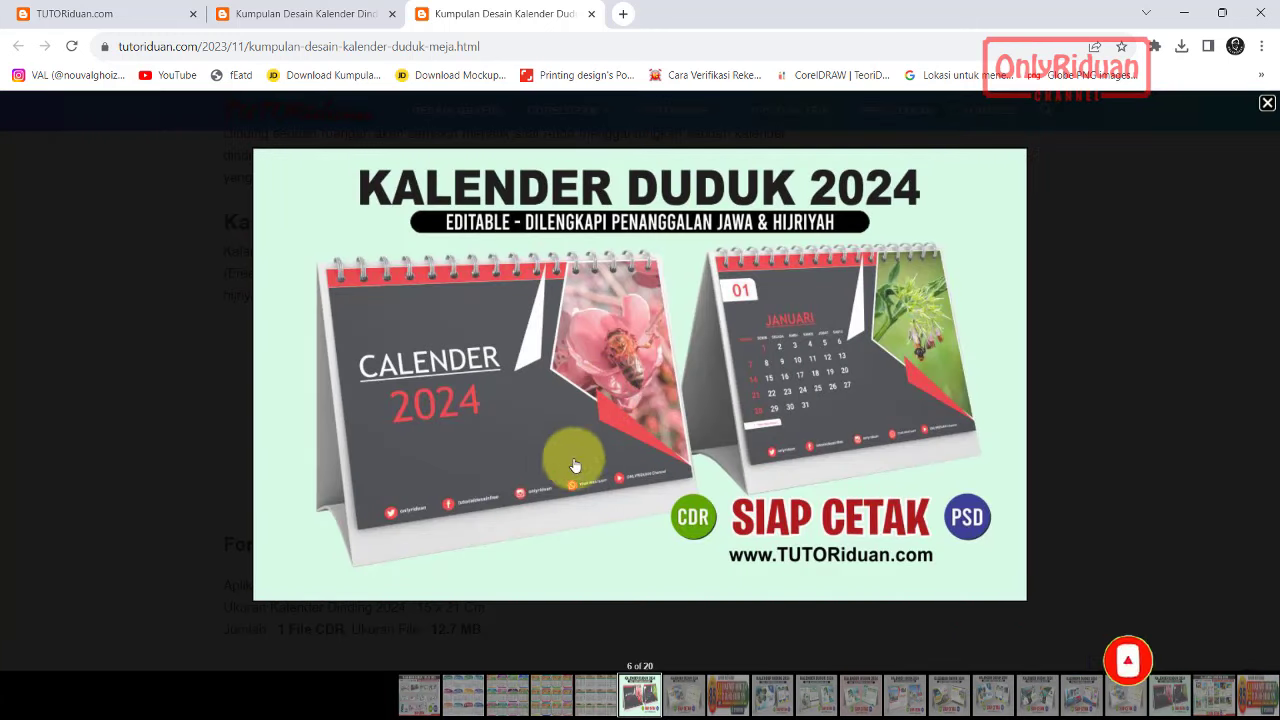
click(1266, 103)
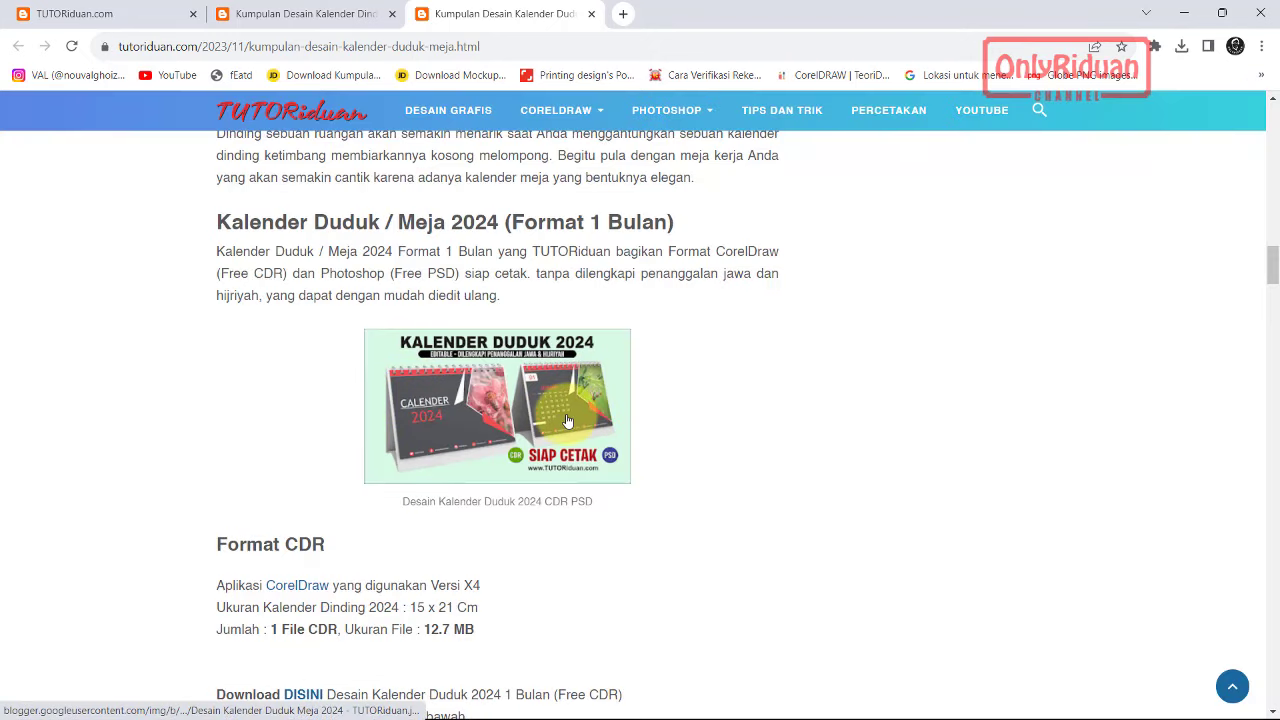
scroll(565, 418, down, 3)
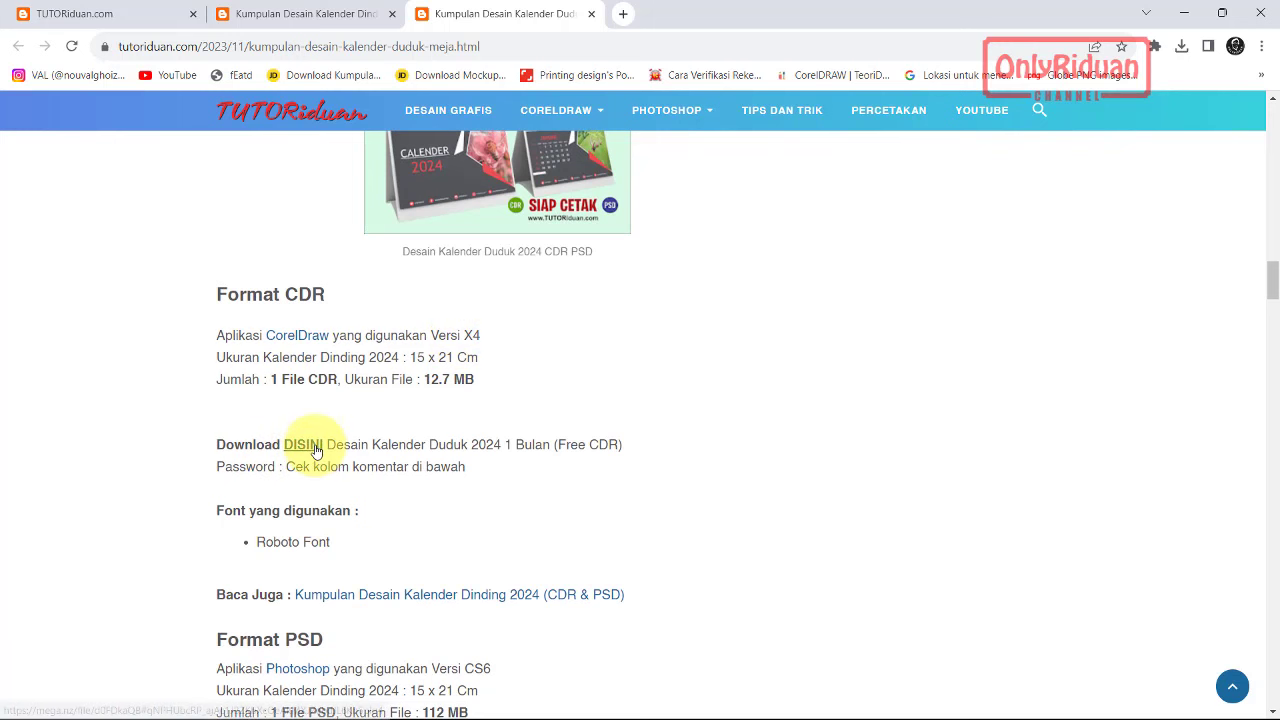
scroll(567, 459, down, 3)
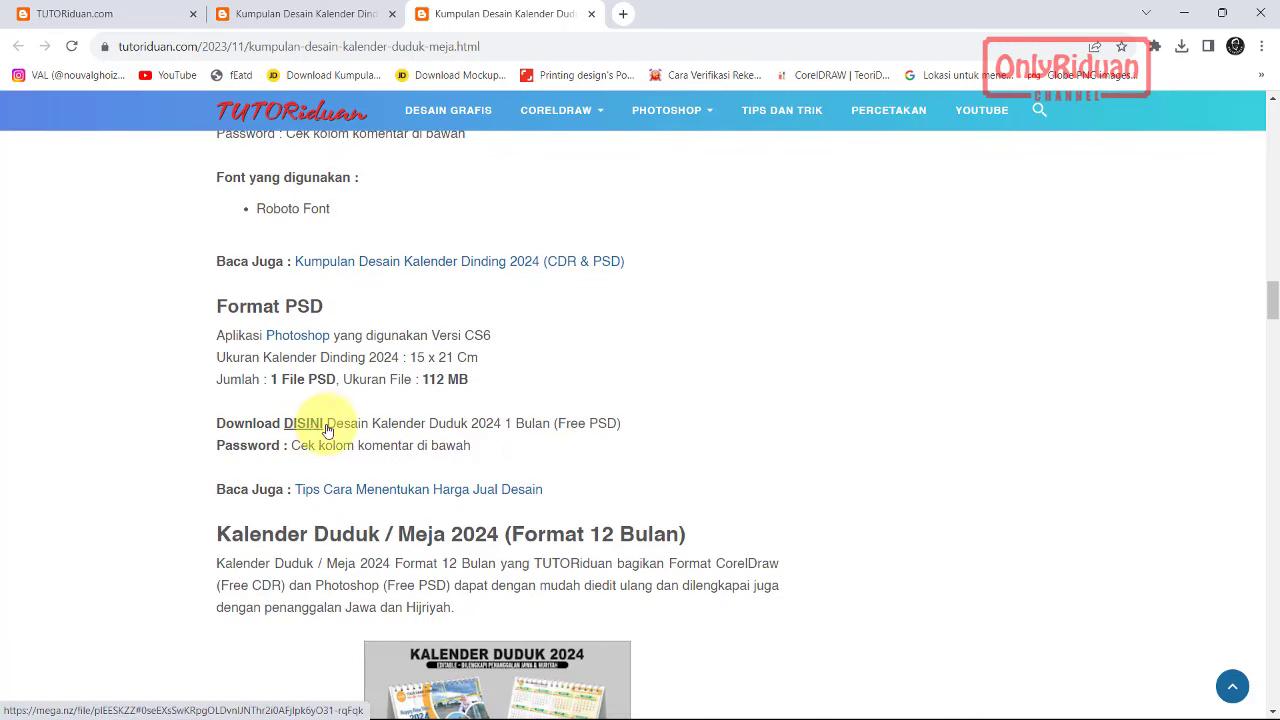
scroll(634, 399, down, 3)
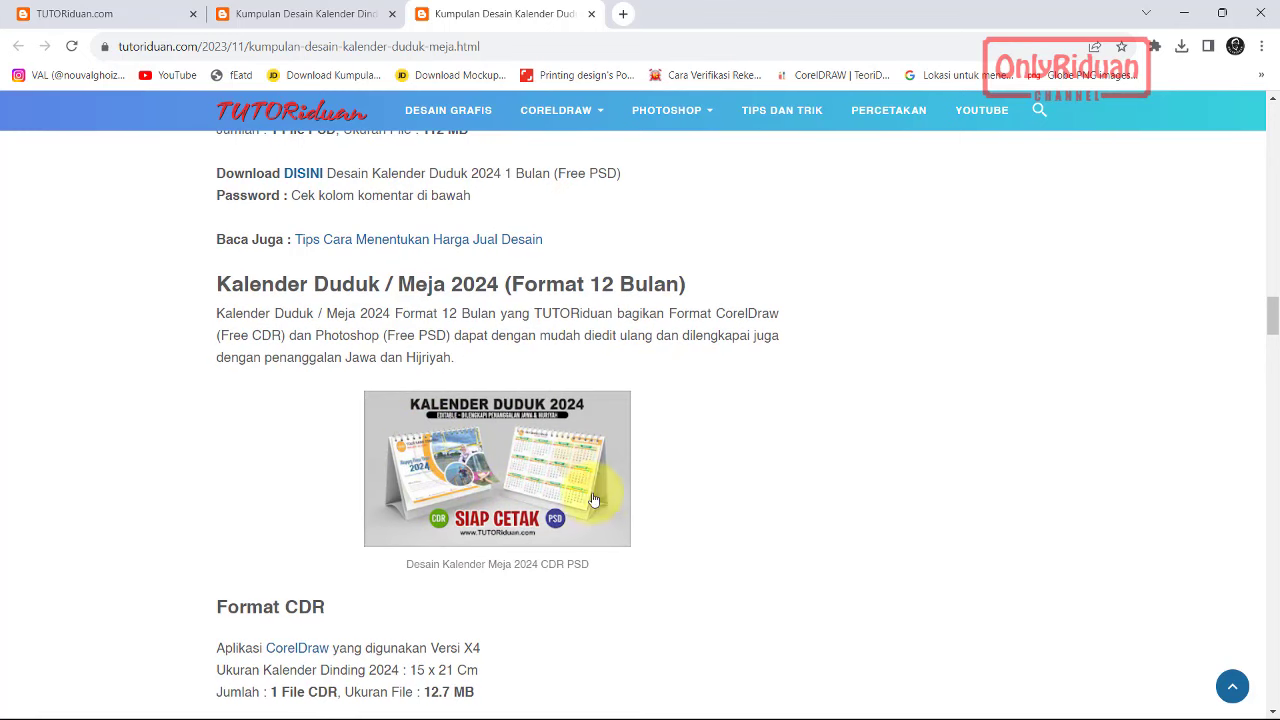
click(457, 468)
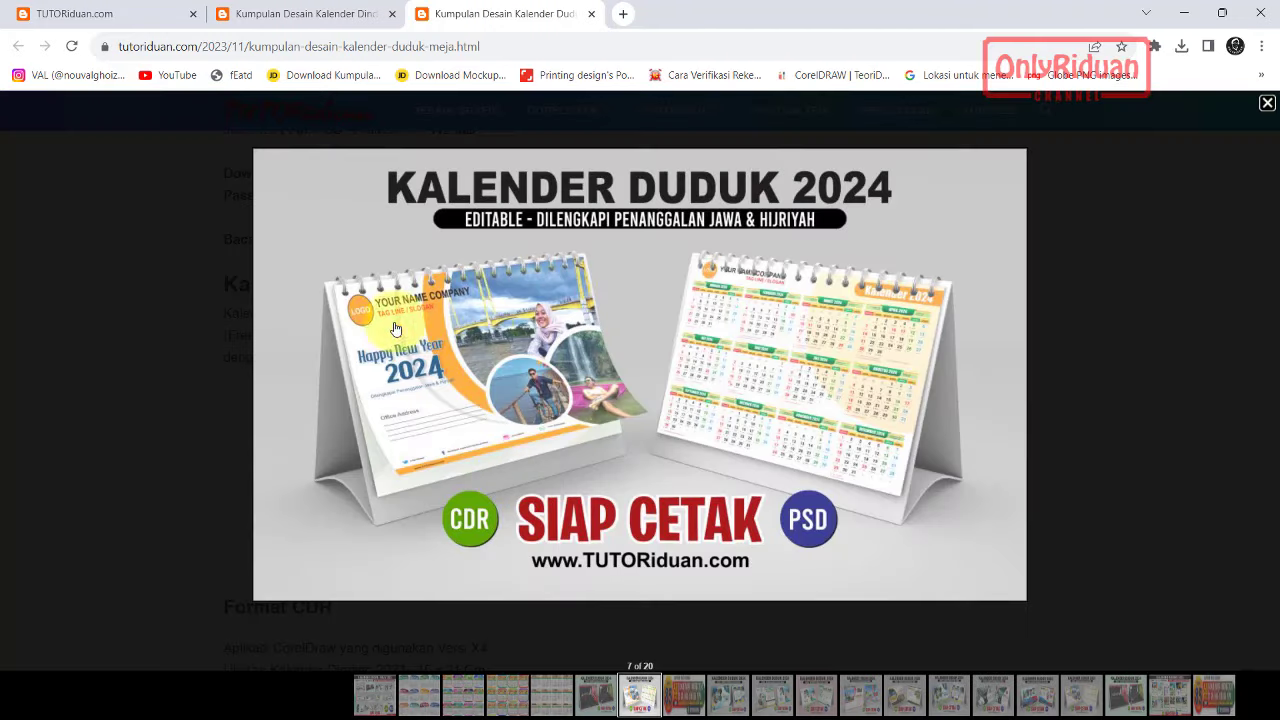
click(1267, 104)
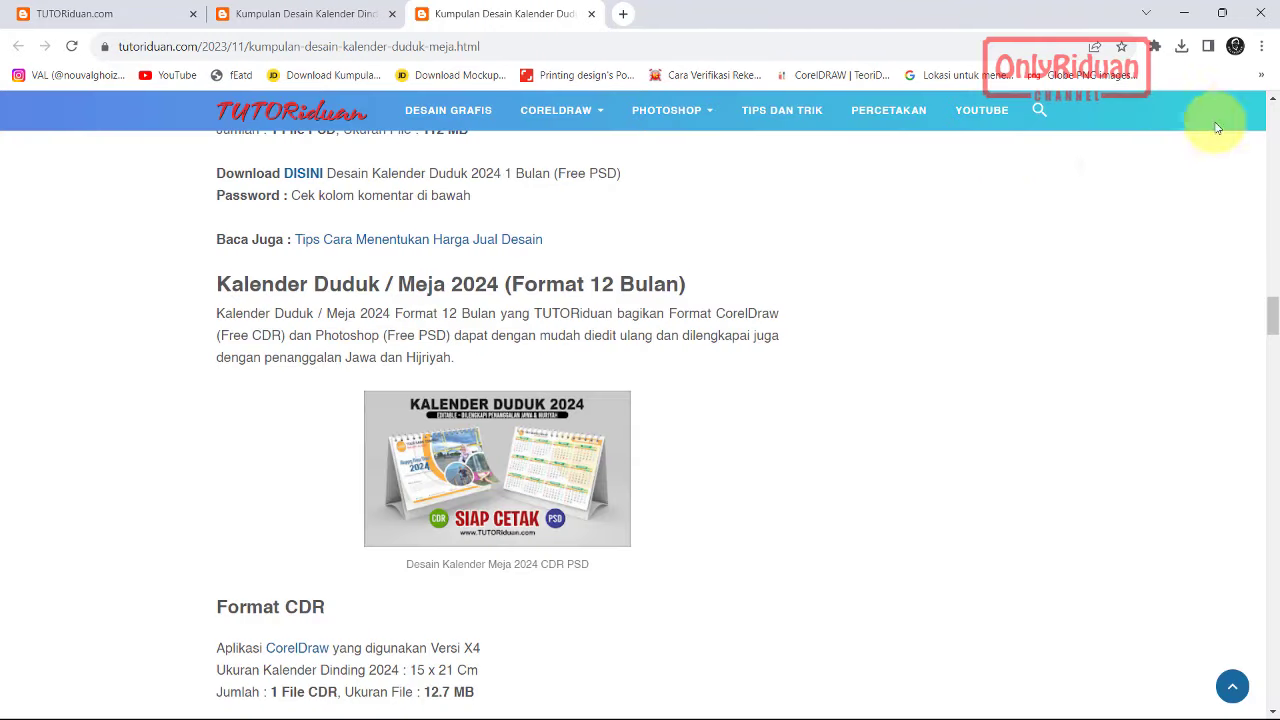
scroll(420, 450, down, 2)
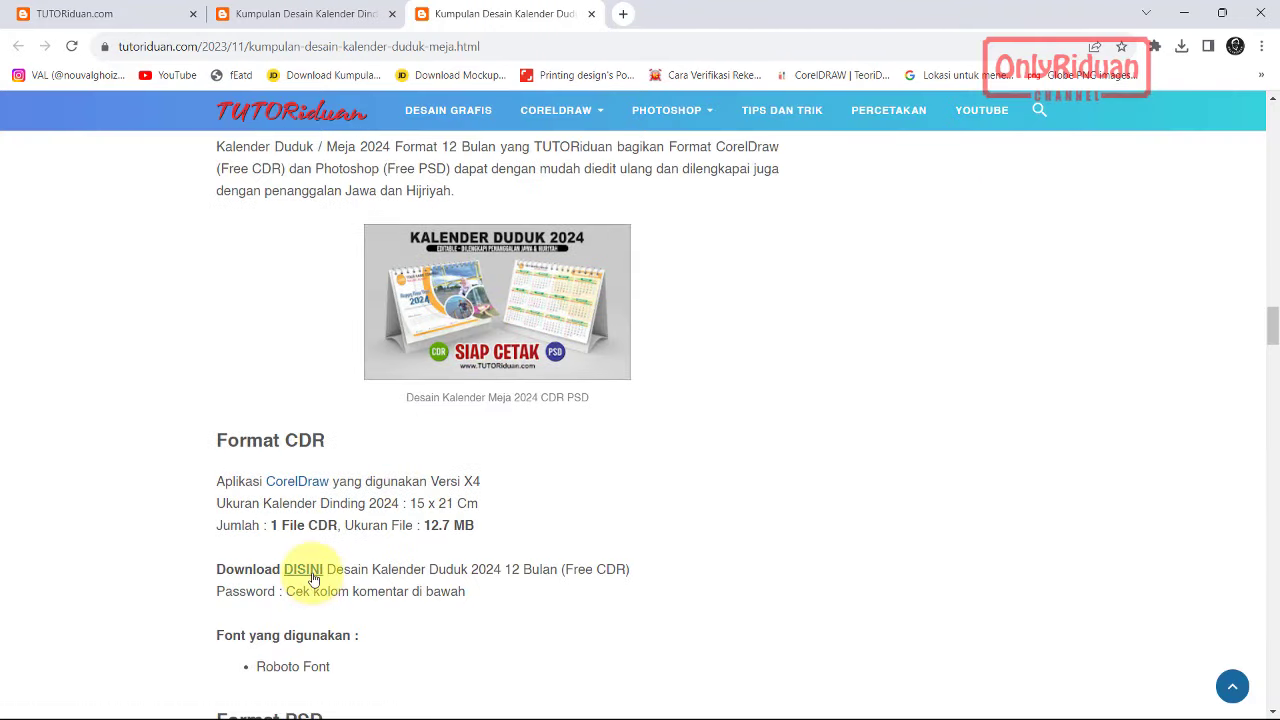
scroll(450, 480, down, 3)
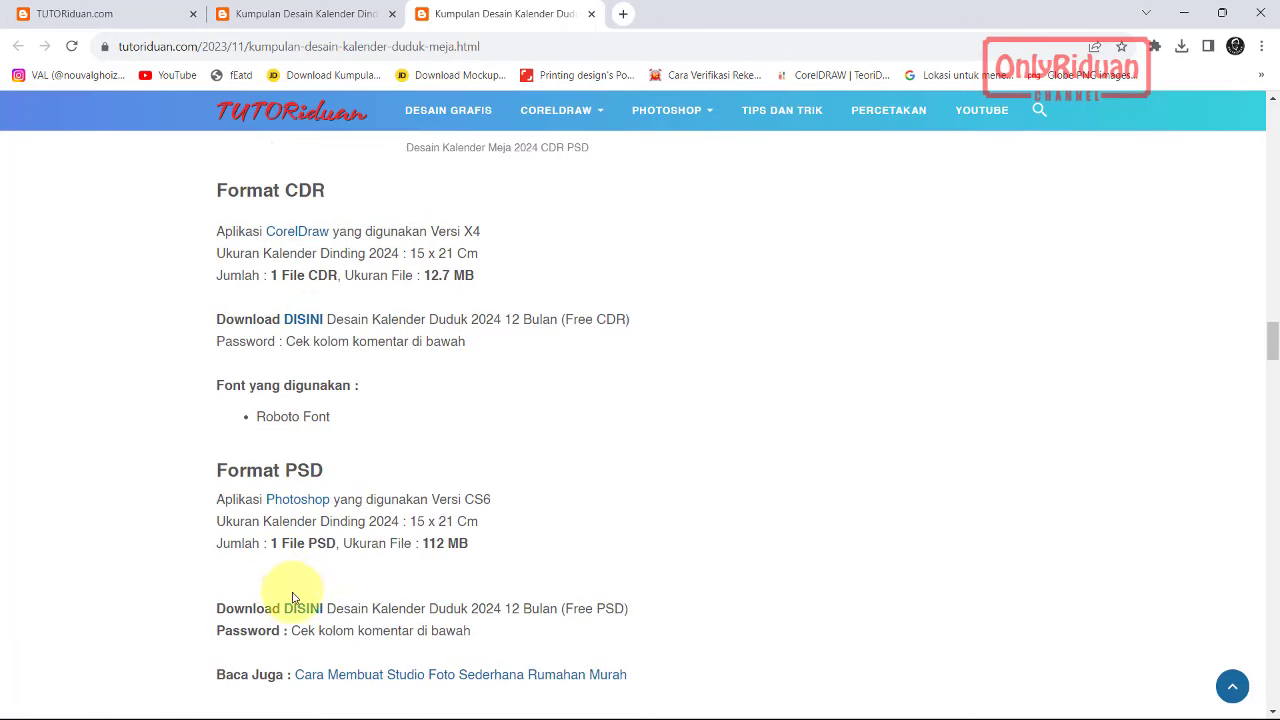
scroll(630, 437, down, 5)
scroll(632, 438, down, 4)
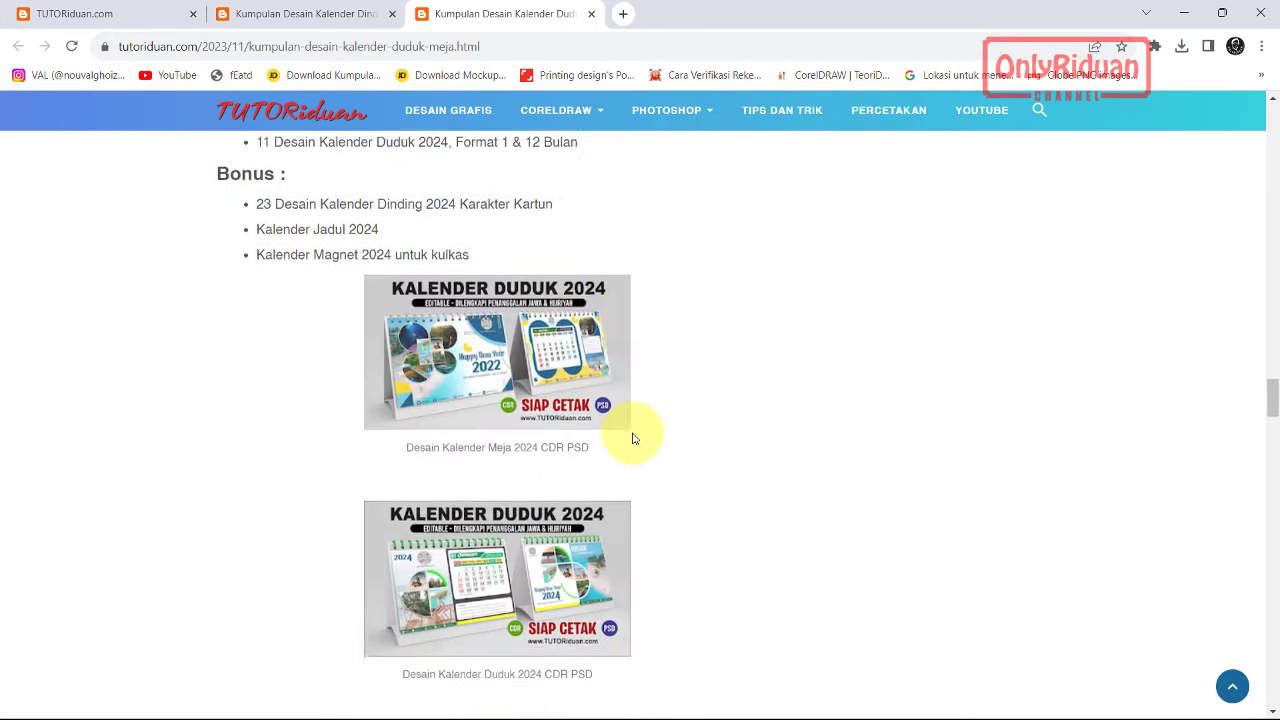
scroll(632, 438, down, 2)
scroll(632, 438, down, 2)
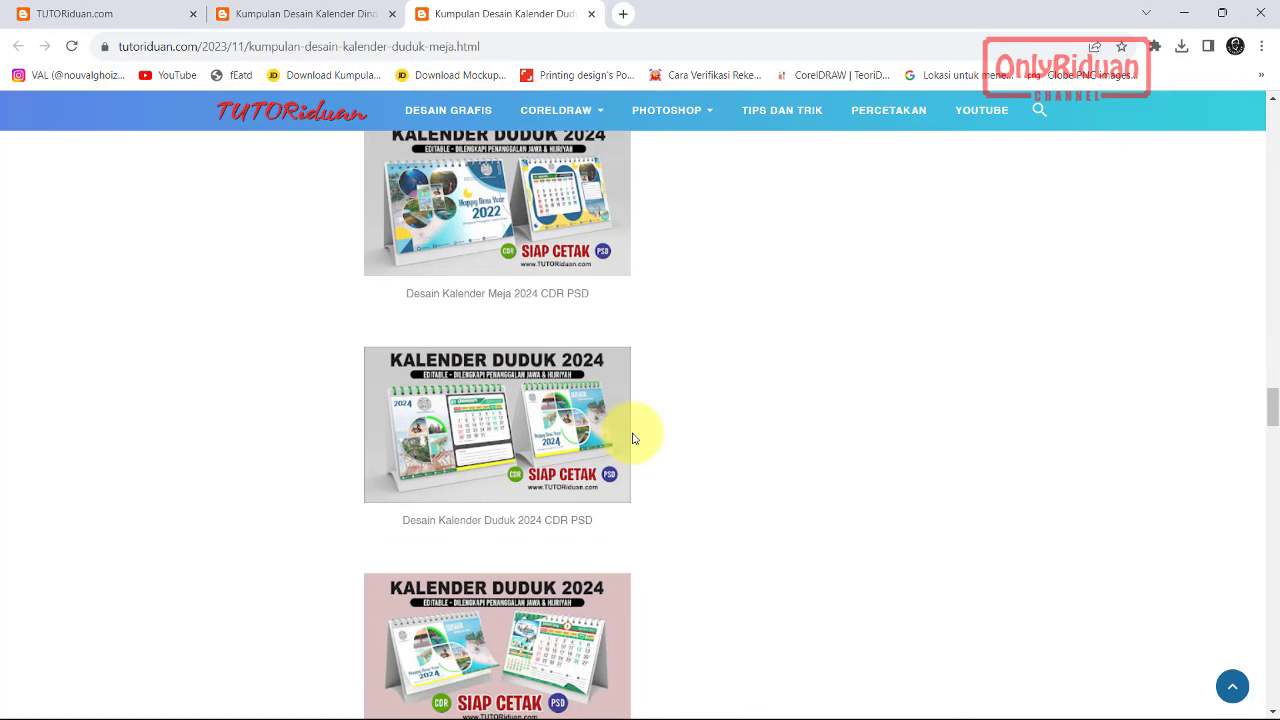
scroll(632, 438, up, 1)
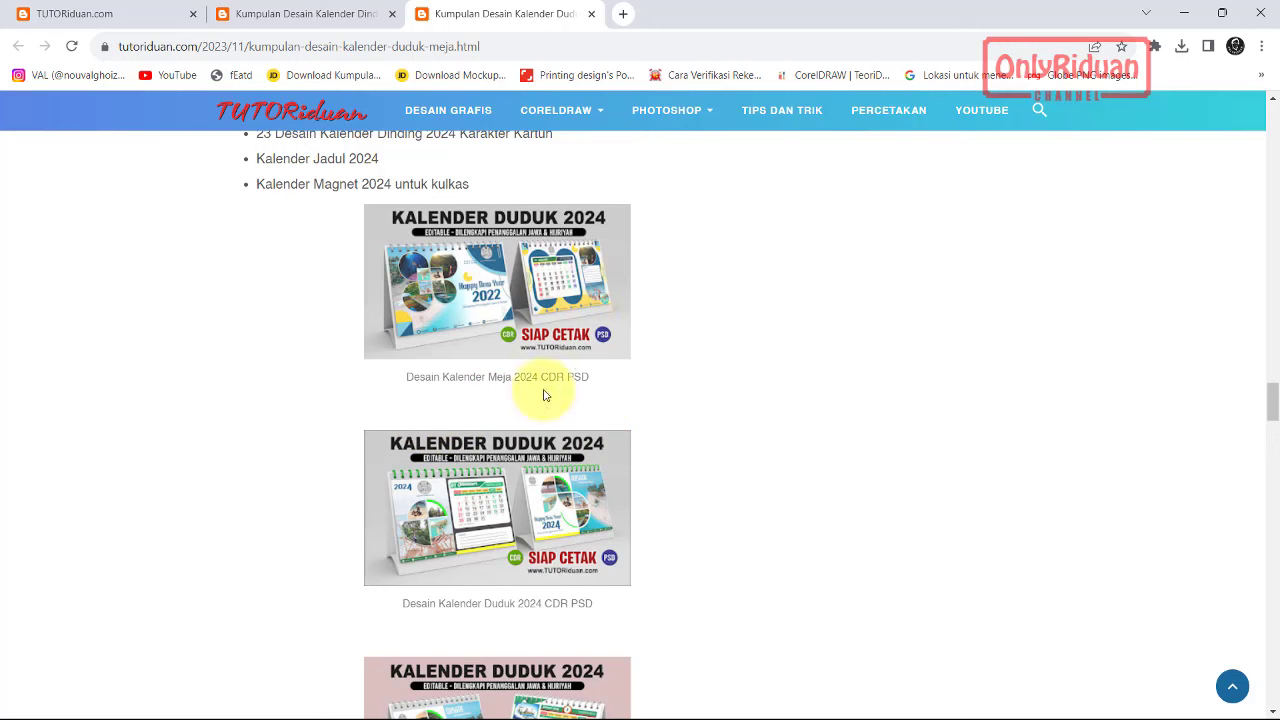
scroll(565, 427, down, 2)
scroll(529, 409, down, 2)
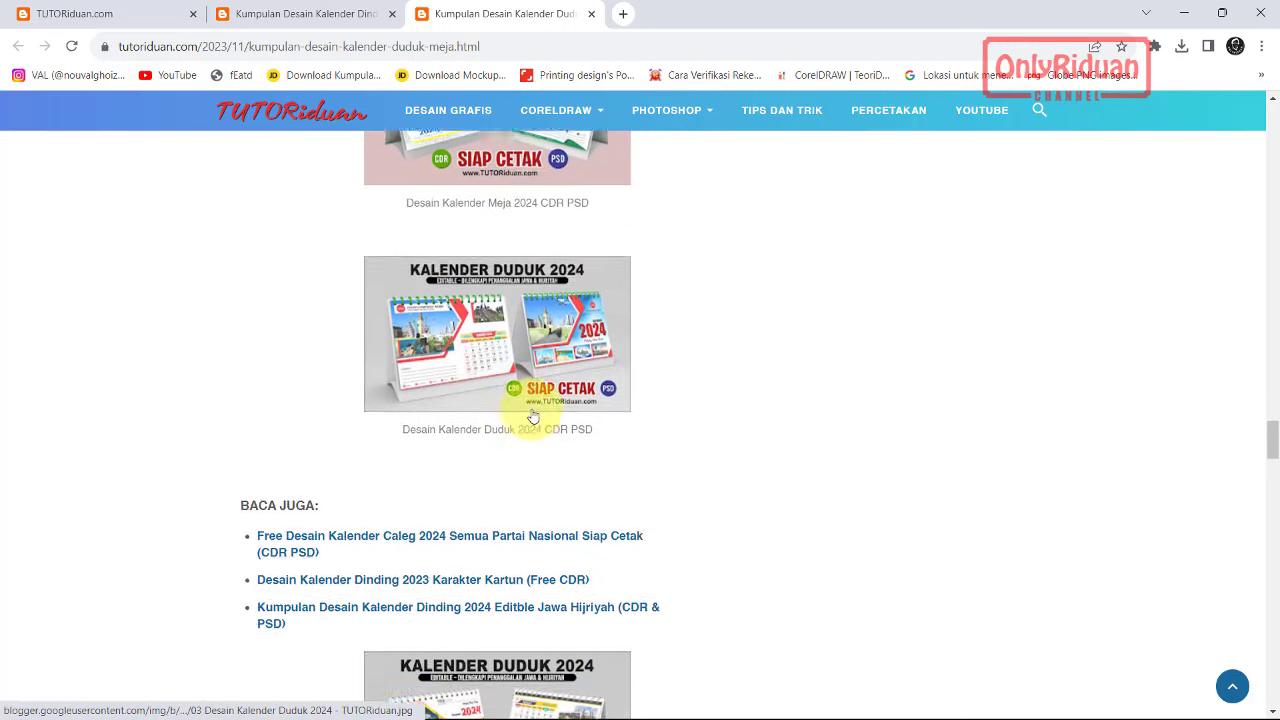
scroll(529, 409, down, 3)
scroll(533, 415, down, 3)
scroll(533, 415, down, 3)
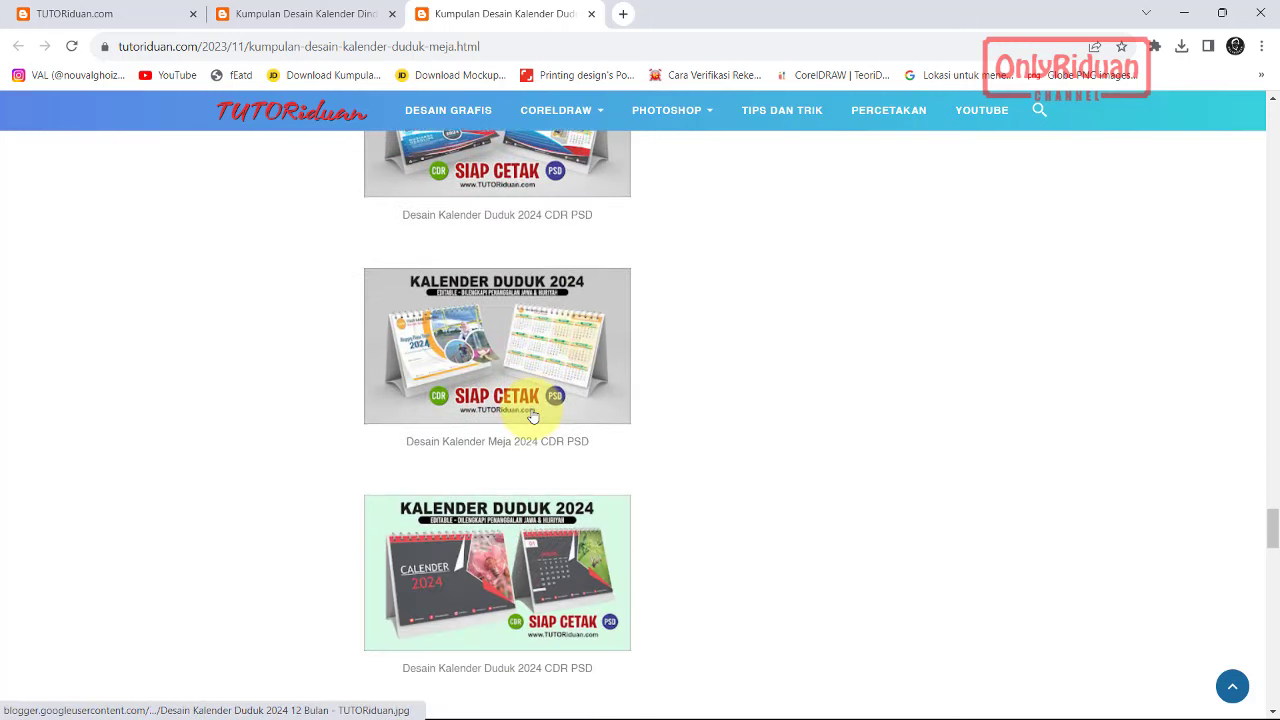
scroll(533, 415, down, 3)
scroll(533, 417, down, 3)
scroll(533, 417, down, 2)
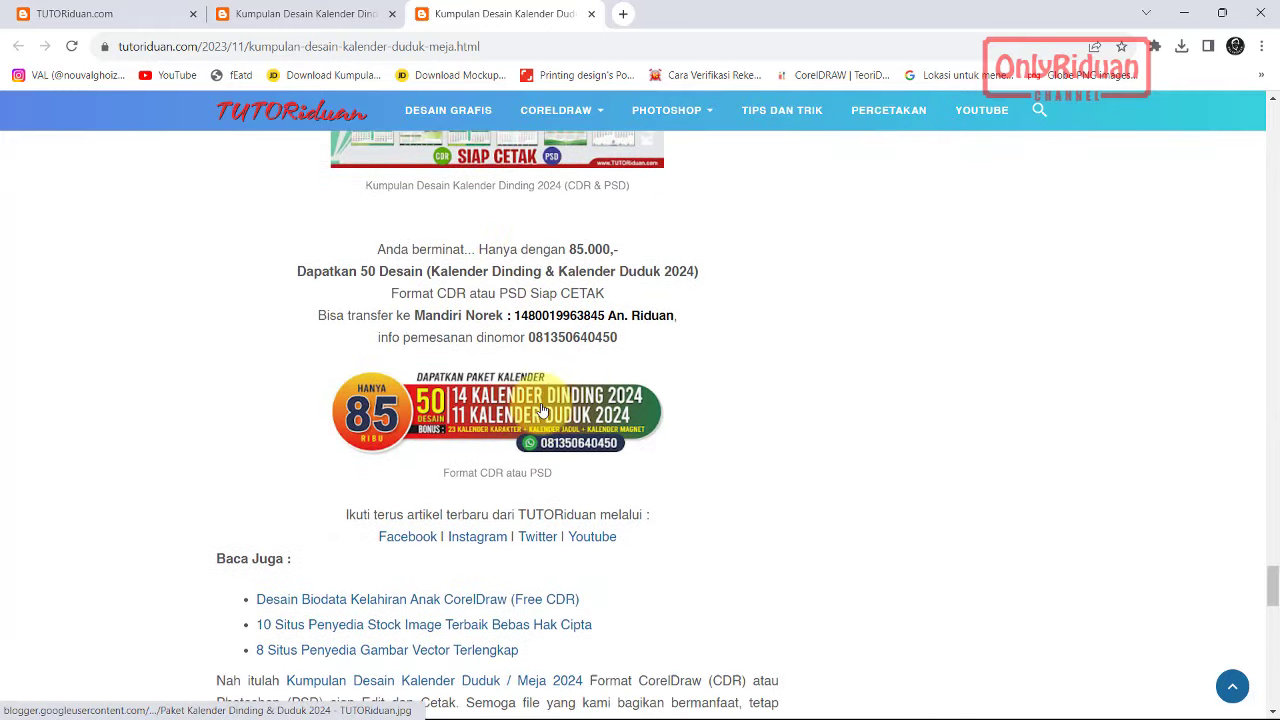
scroll(535, 415, up, 3)
scroll(541, 410, up, 4)
scroll(541, 410, down, 2)
scroll(541, 410, down, 2)
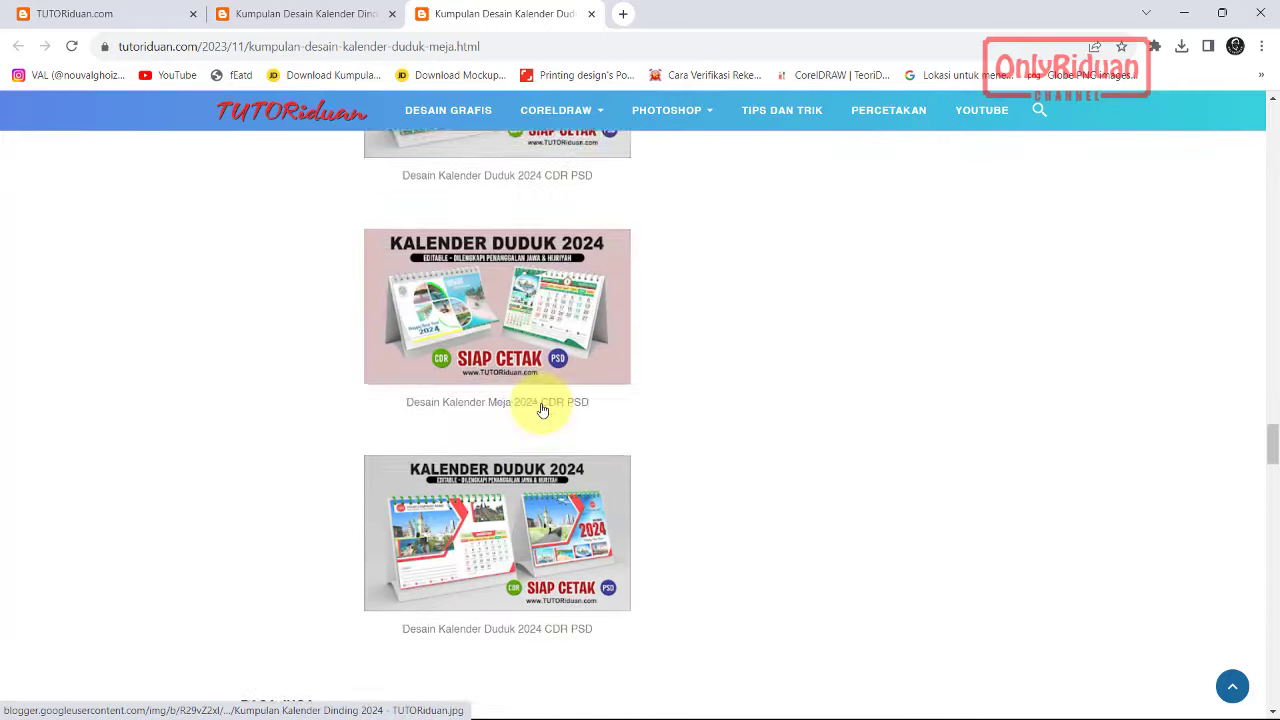
scroll(541, 410, down, 3)
scroll(541, 410, down, 3)
scroll(541, 410, up, 4)
scroll(541, 410, up, 3)
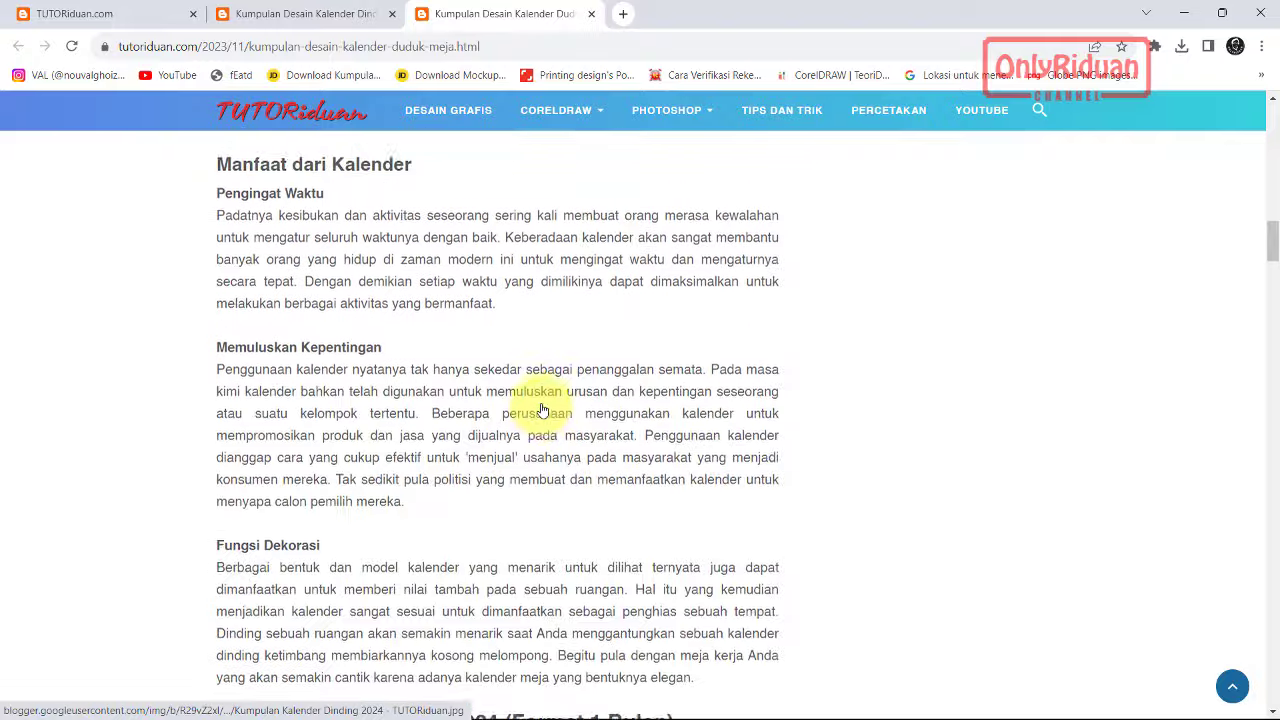
scroll(541, 410, up, 3)
scroll(541, 412, up, 3)
scroll(541, 414, up, 3)
scroll(541, 415, up, 5)
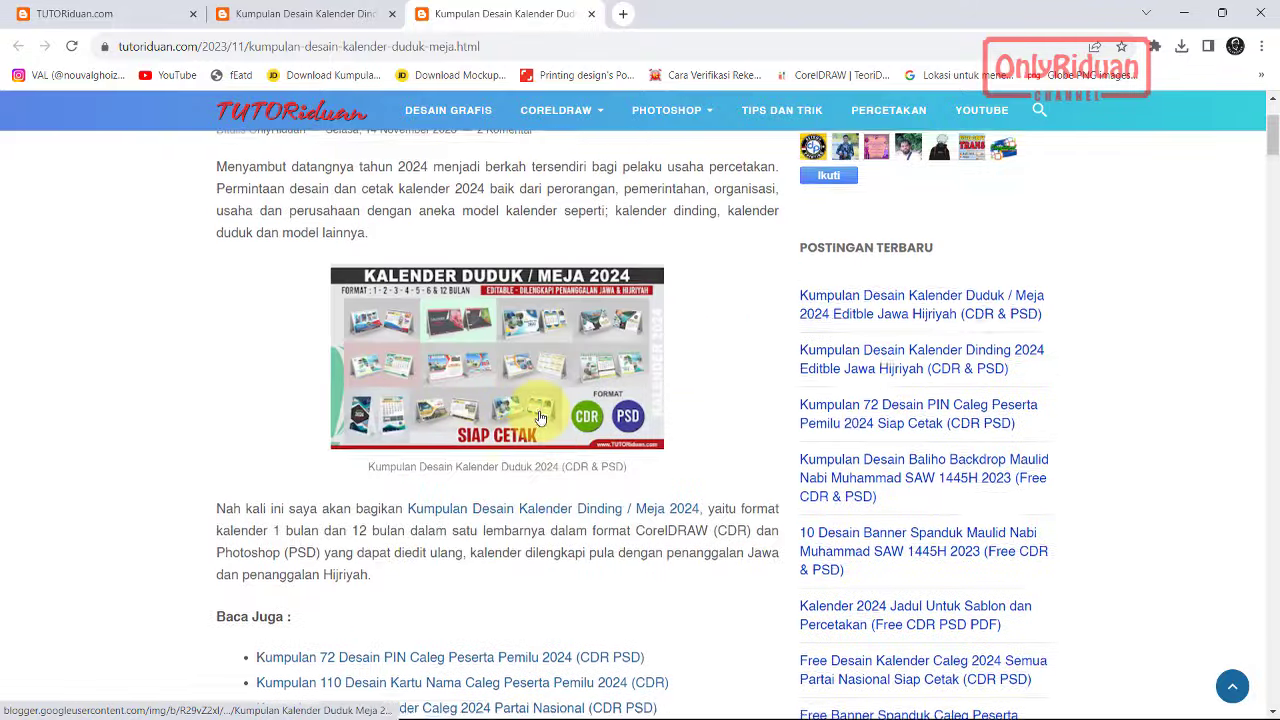
scroll(541, 416, up, 1)
scroll(541, 418, up, 2)
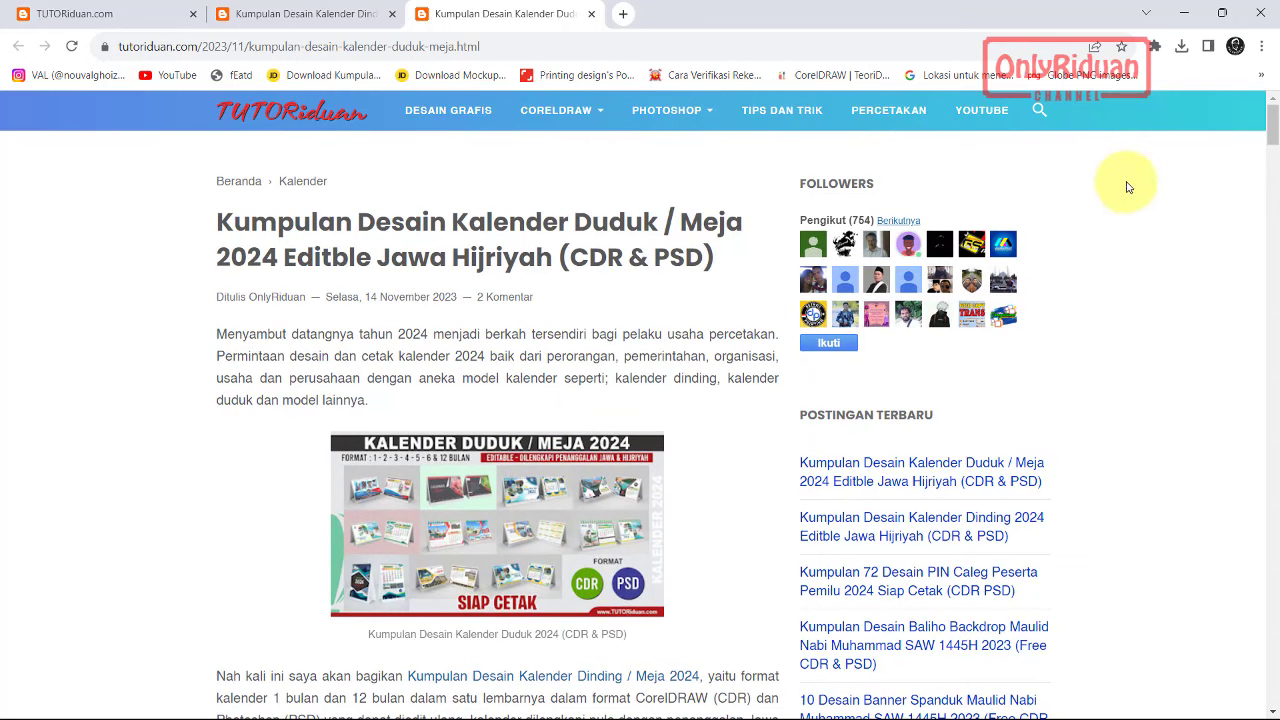
- Return to CorelDRAW and page through the Model 8 desk calendar's cover and January–May pages
click(1182, 18)
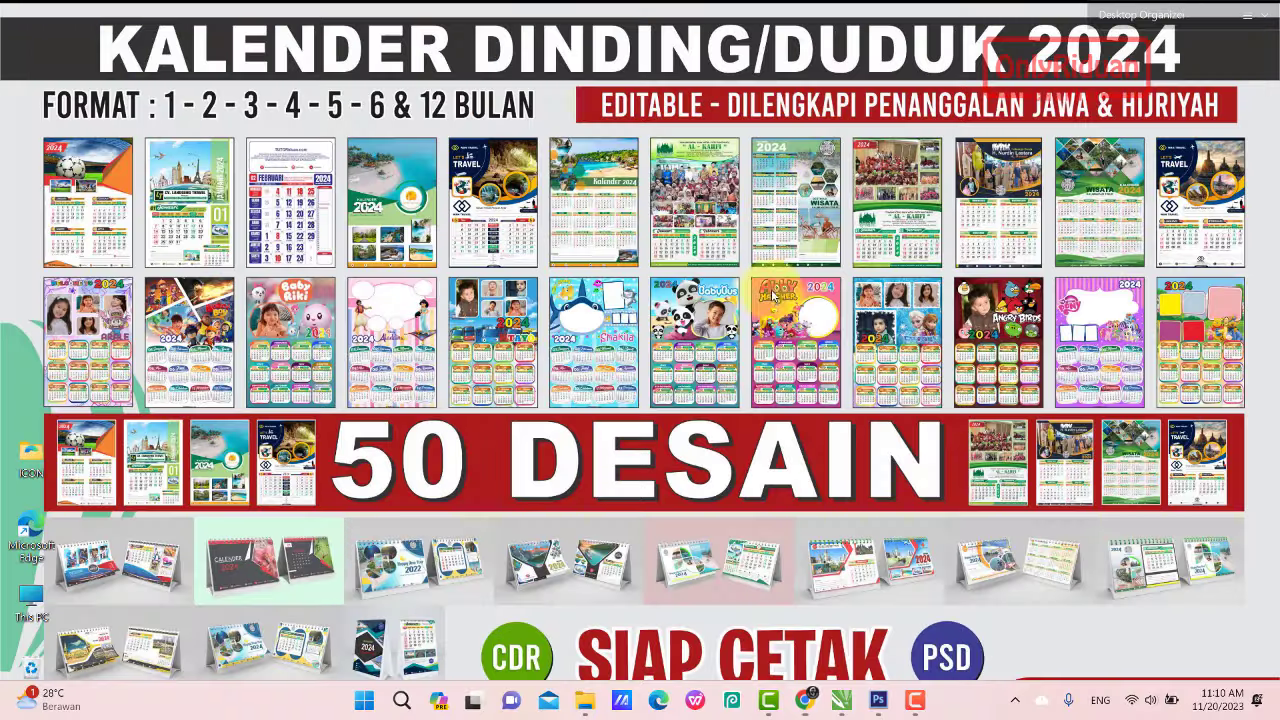
mouse_move(769, 700)
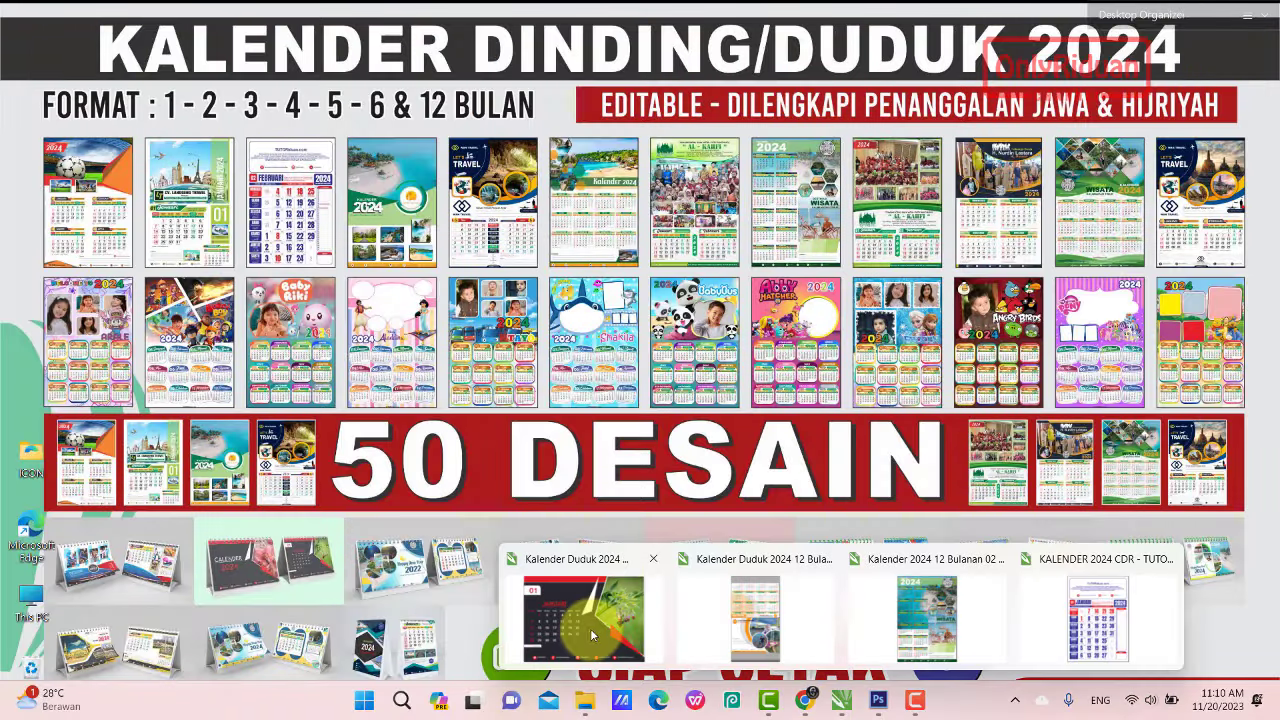
click(590, 628)
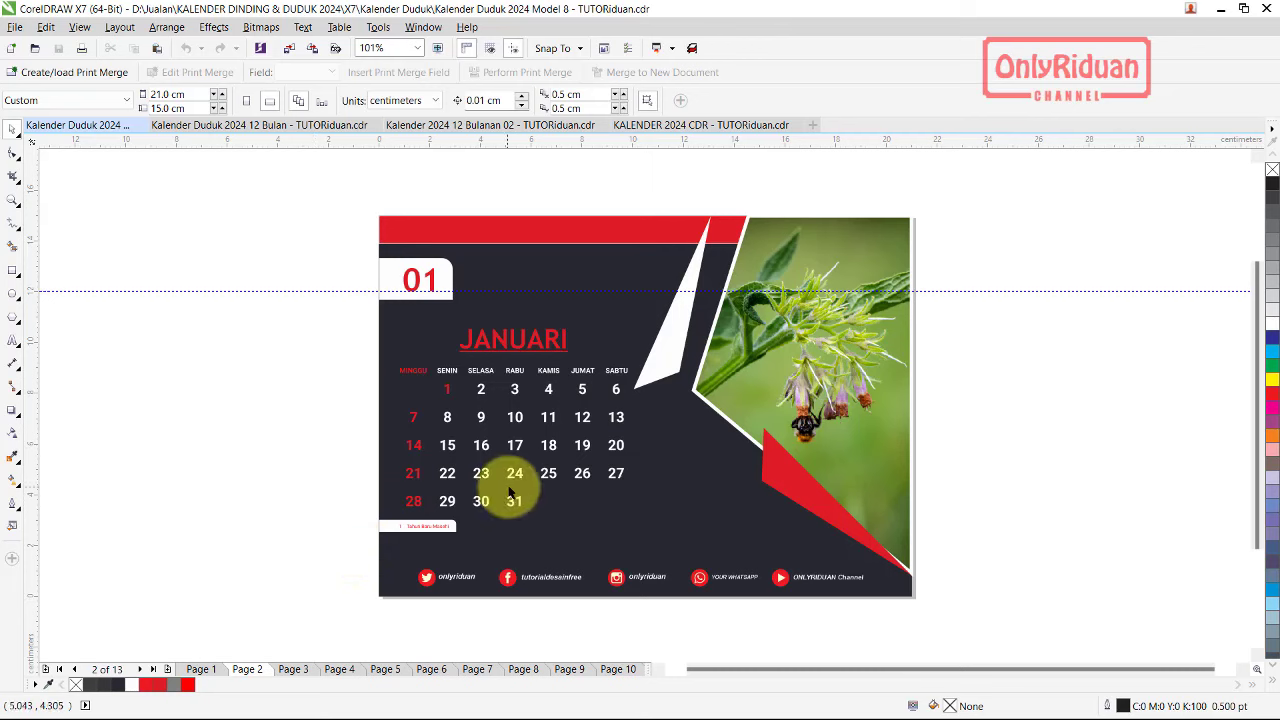
click(200, 670)
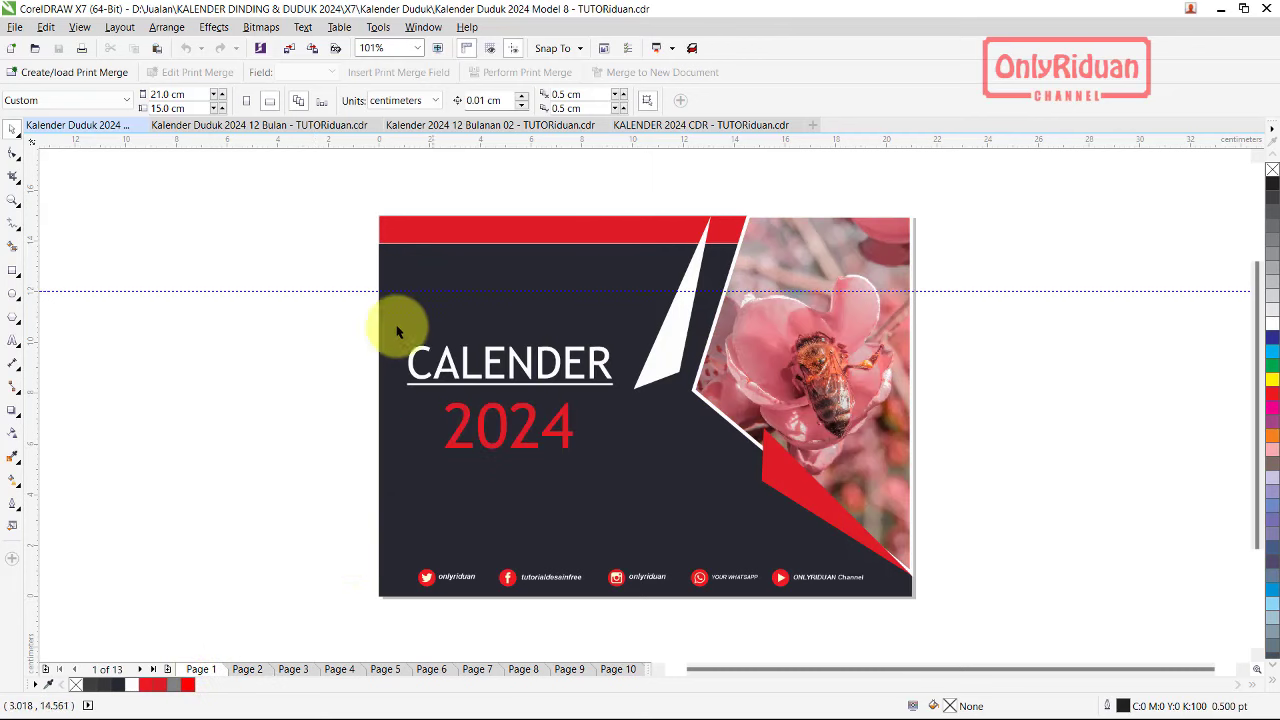
click(246, 670)
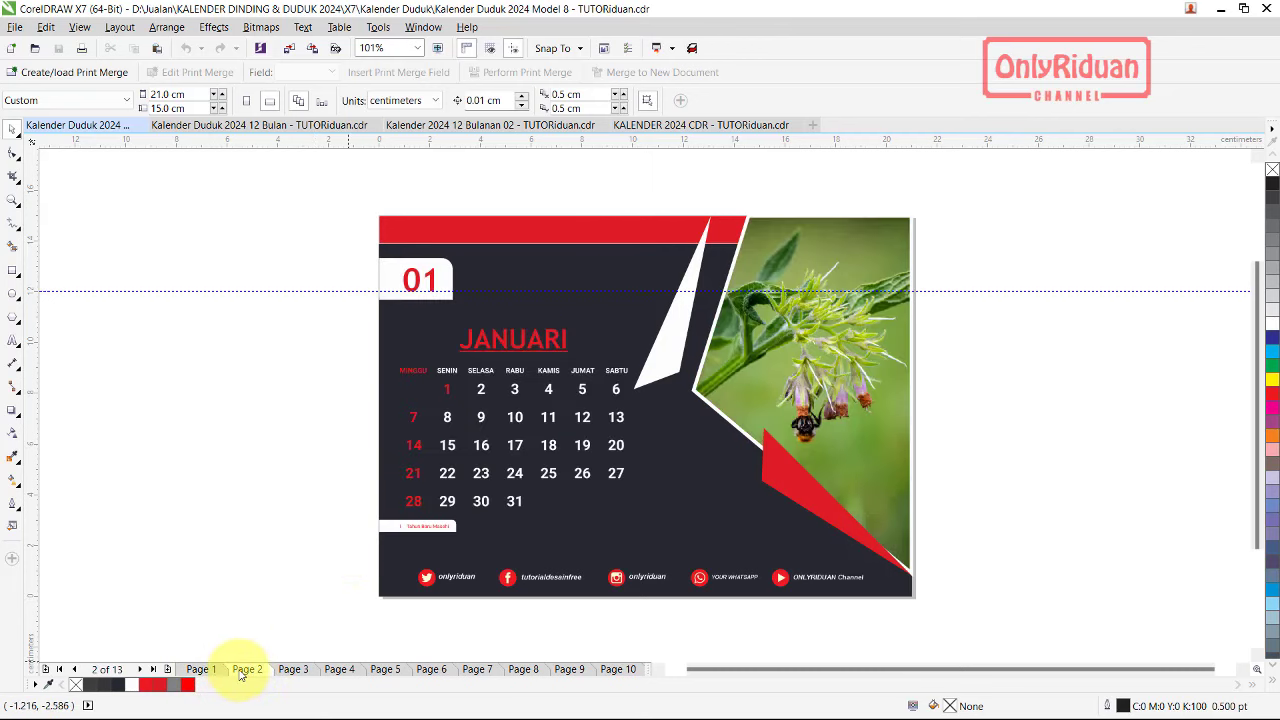
click(293, 670)
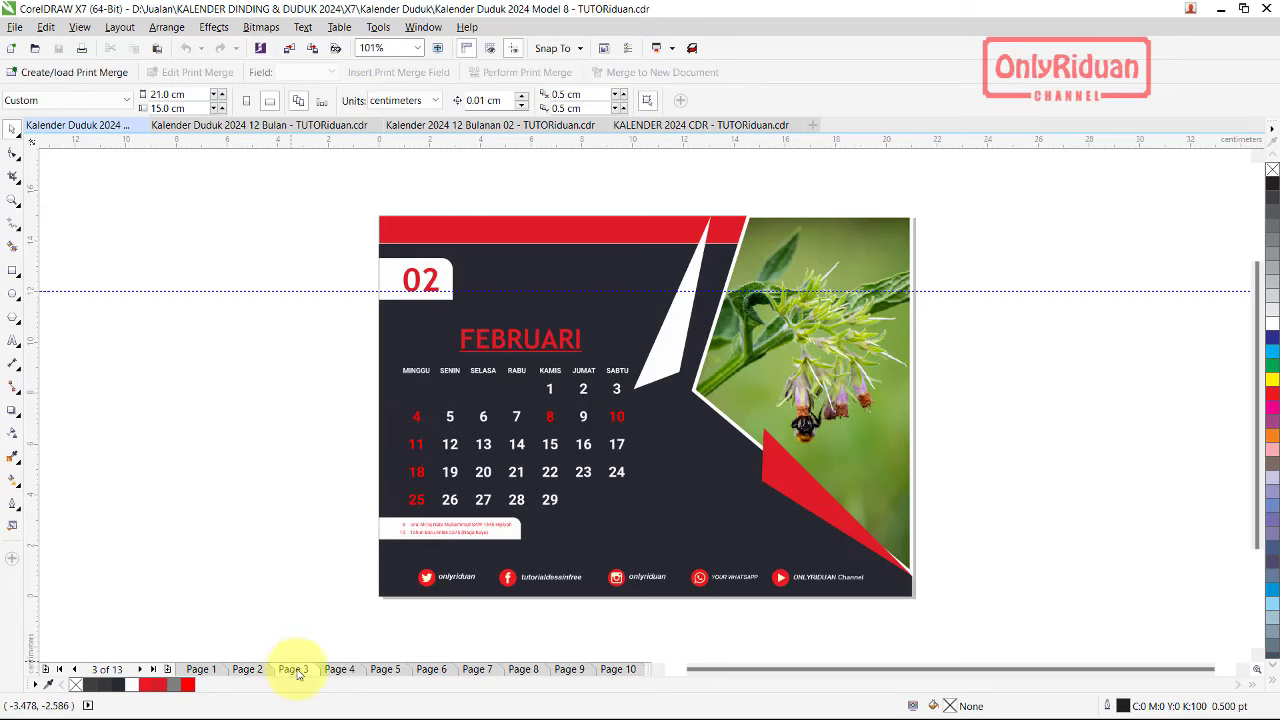
click(339, 670)
click(383, 670)
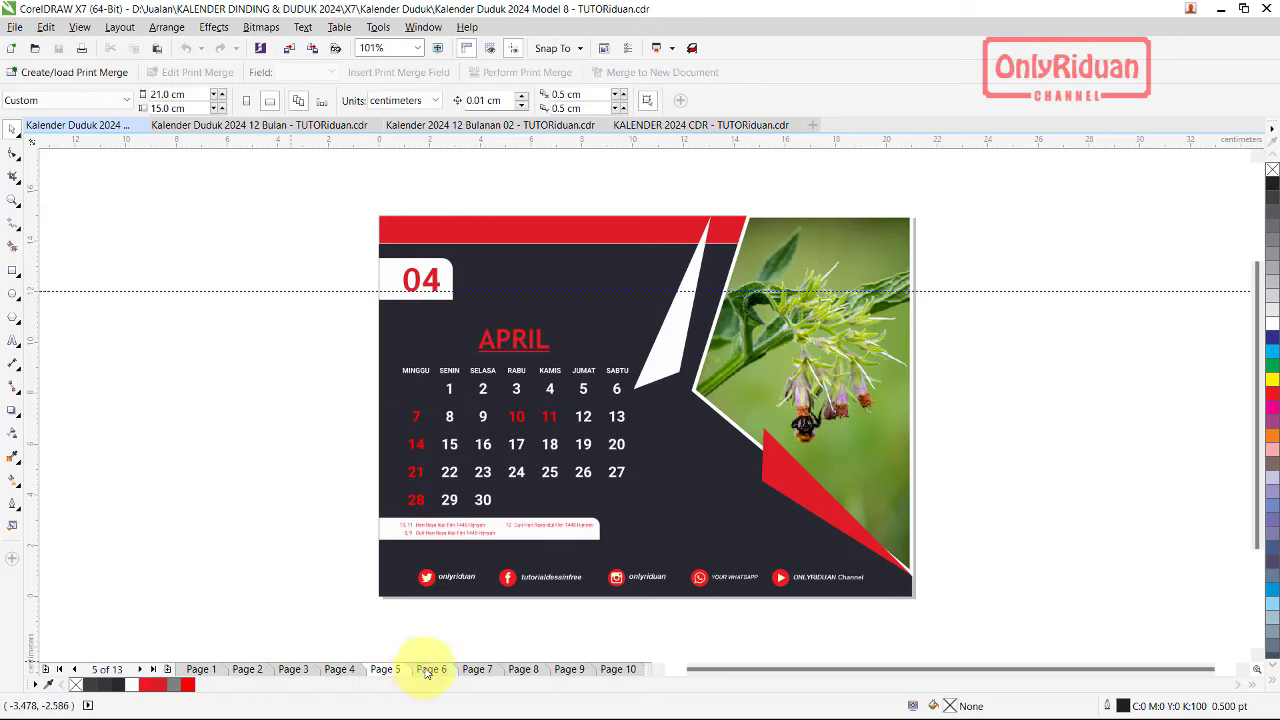
click(431, 670)
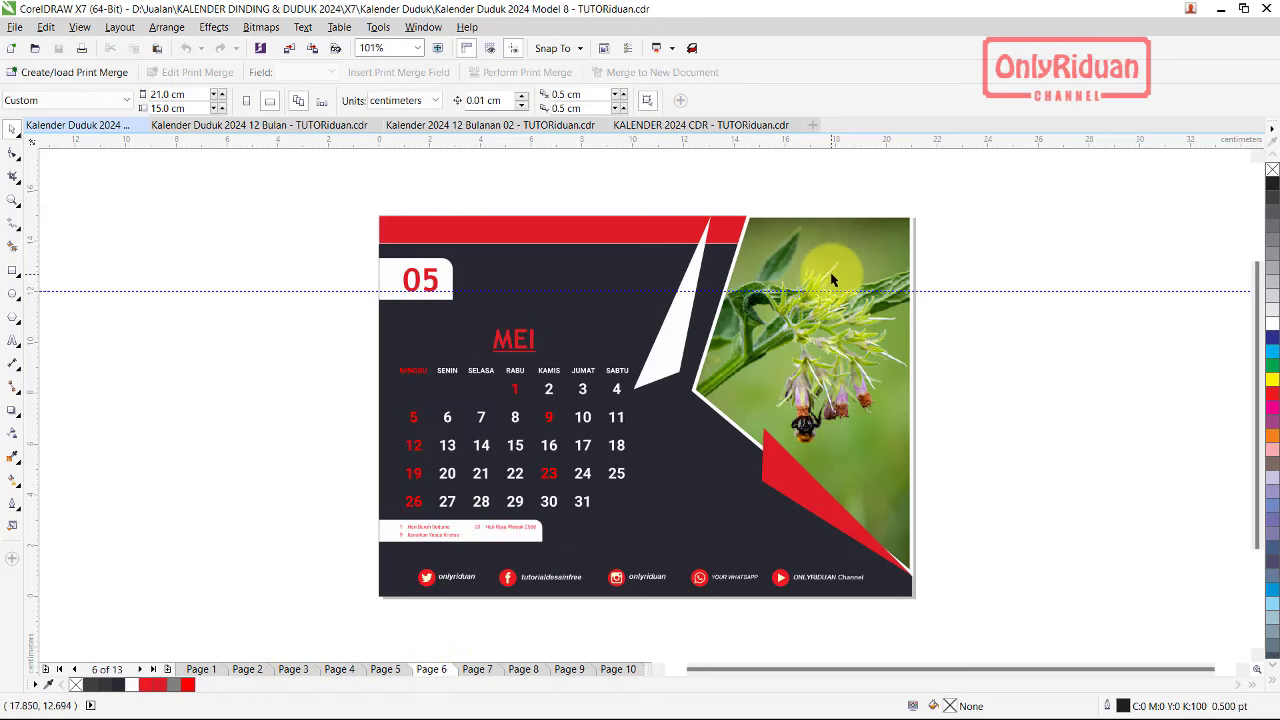
- Check the flower photo PowerClip's context menu unchanged, then bring up Kalender Duduk 2024 12 Bulan
click(853, 258)
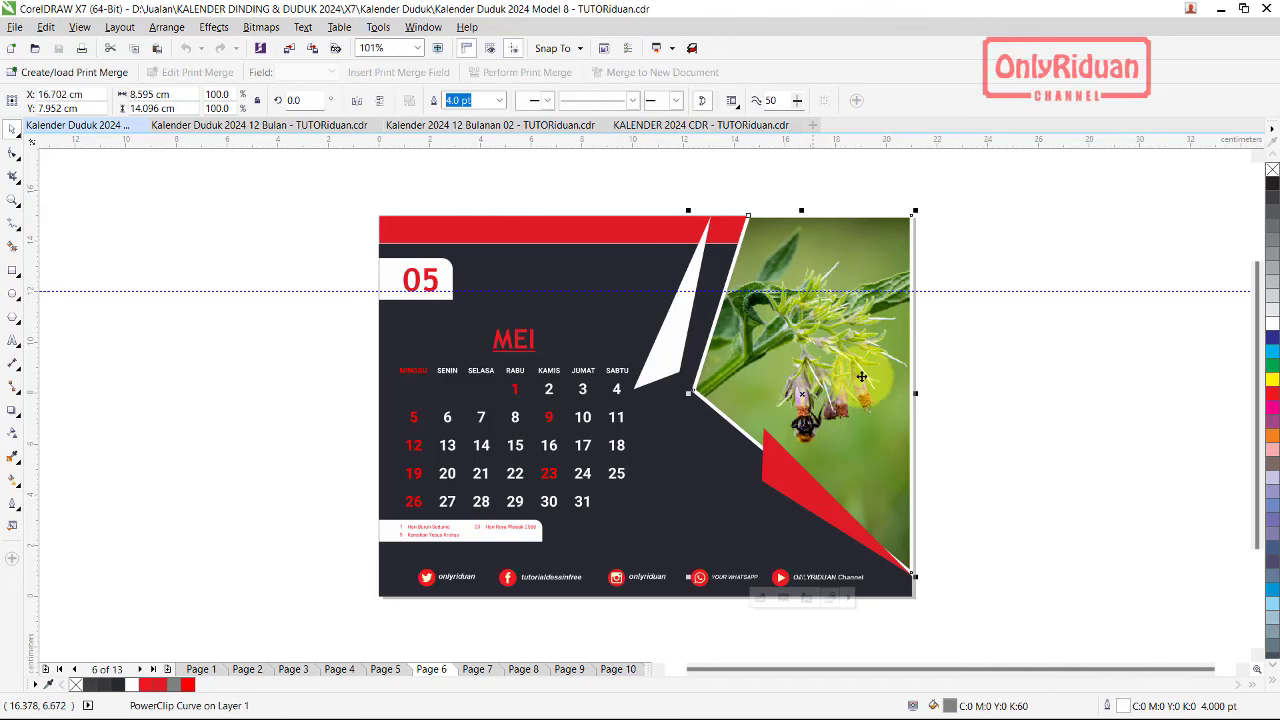
right_click(867, 247)
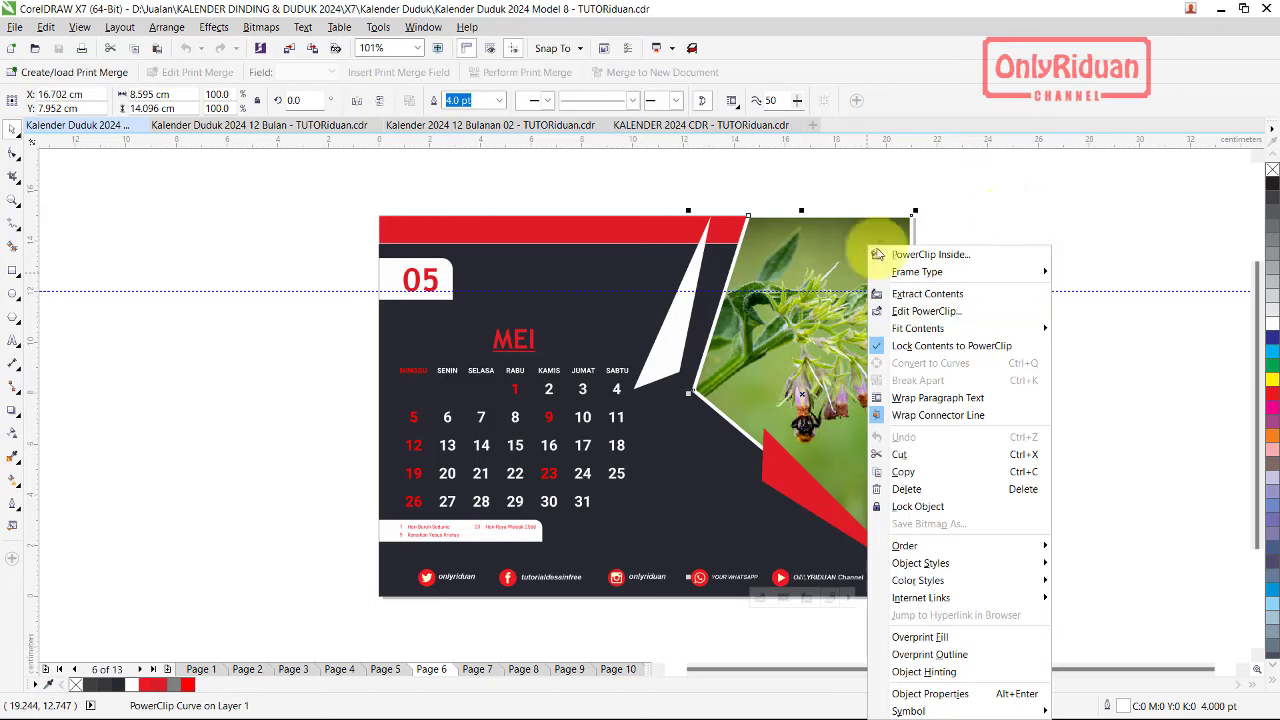
click(990, 215)
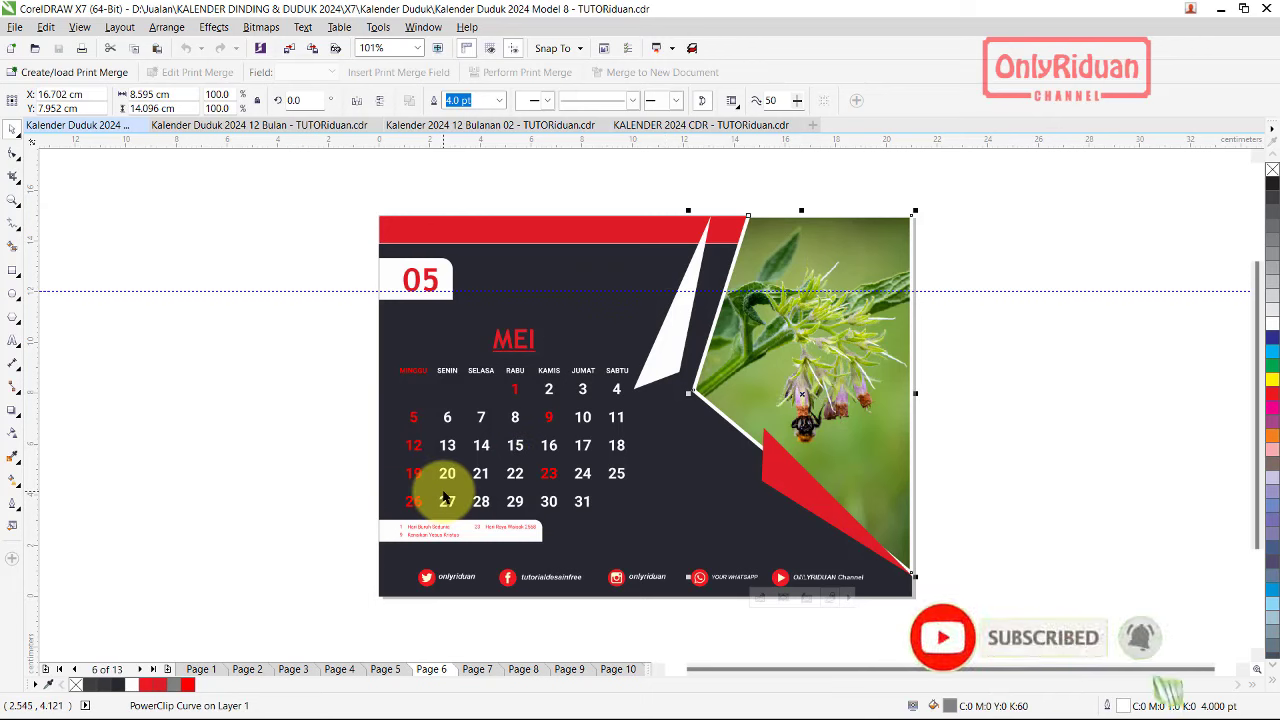
click(295, 127)
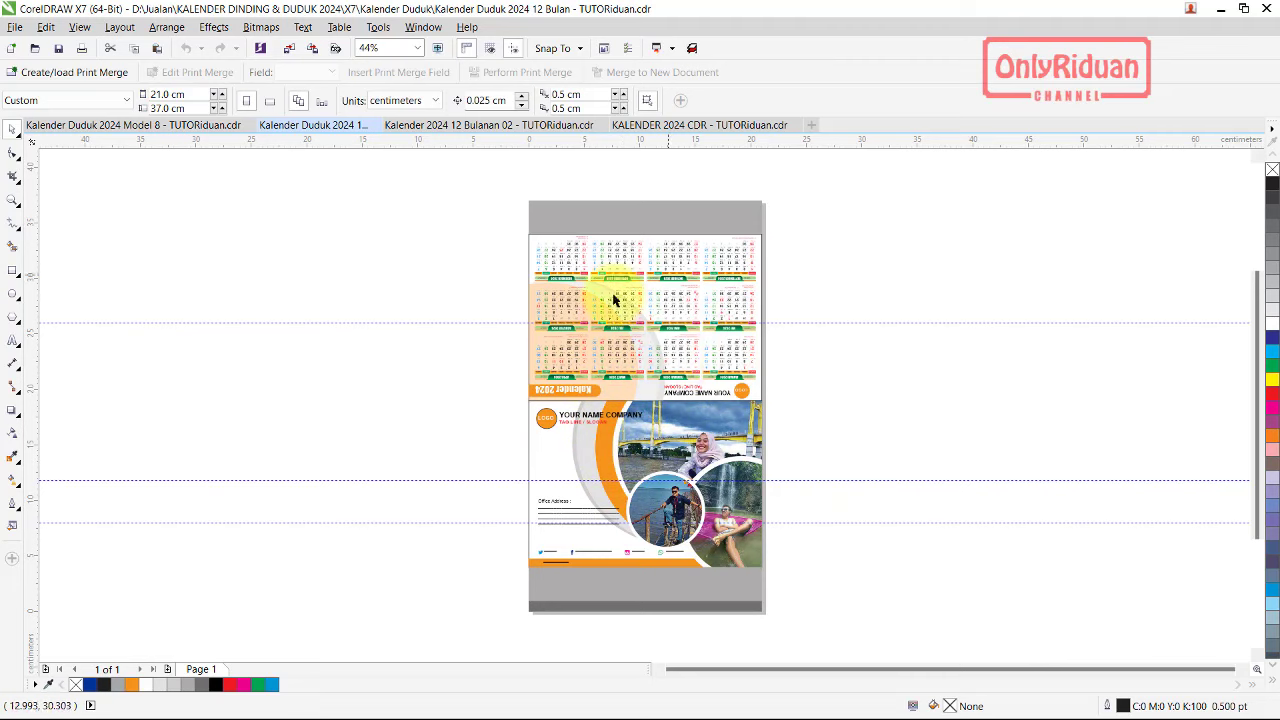
- Zoom in on the JUNI 2024 dates, back out to 50%, then show Kalender 2024 12 Bulanan 02
scroll(658, 332, up, 4)
scroll(657, 335, up, 4)
scroll(658, 330, down, 3)
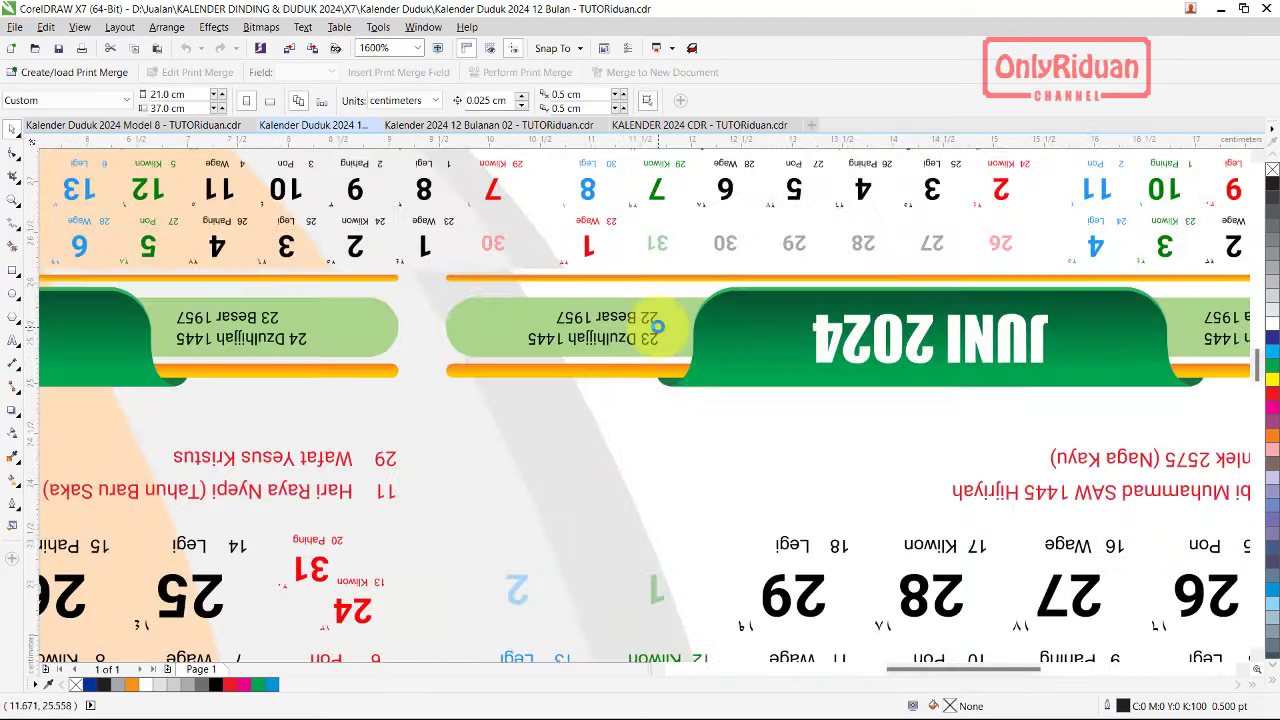
scroll(660, 326, down, 4)
scroll(657, 323, up, 2)
scroll(657, 323, up, 4)
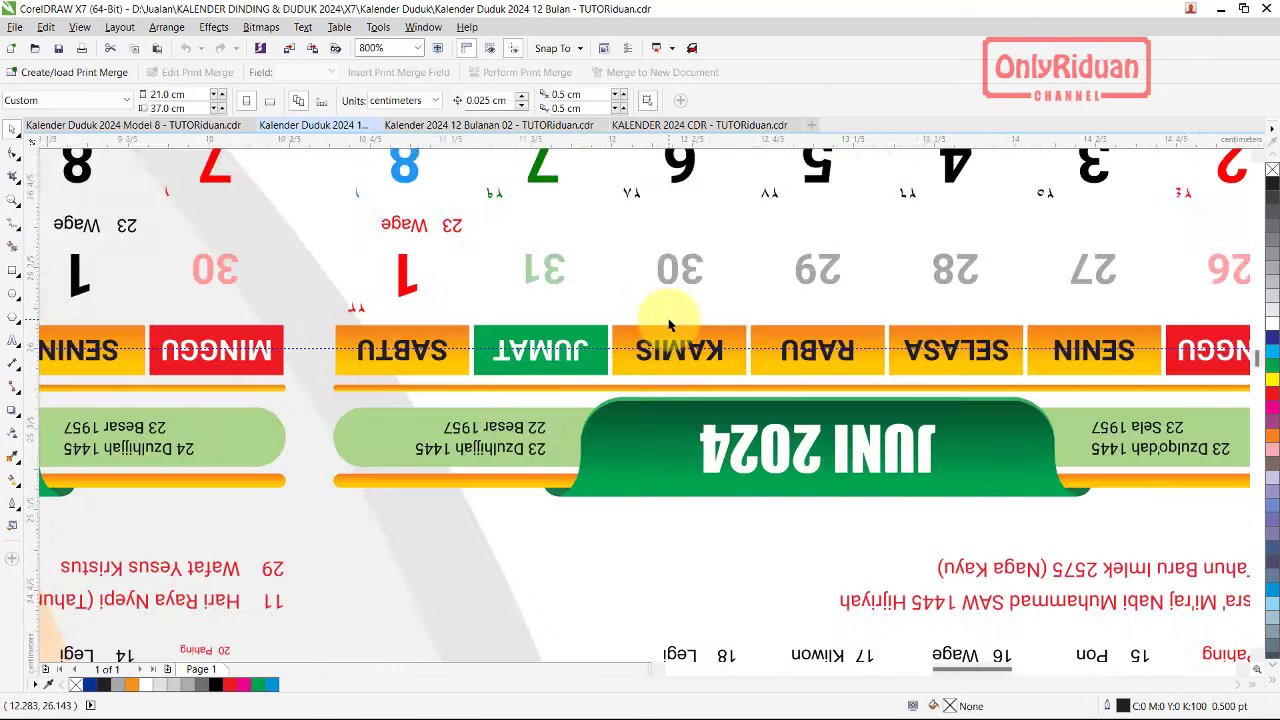
scroll(668, 318, down, 1)
scroll(668, 319, down, 4)
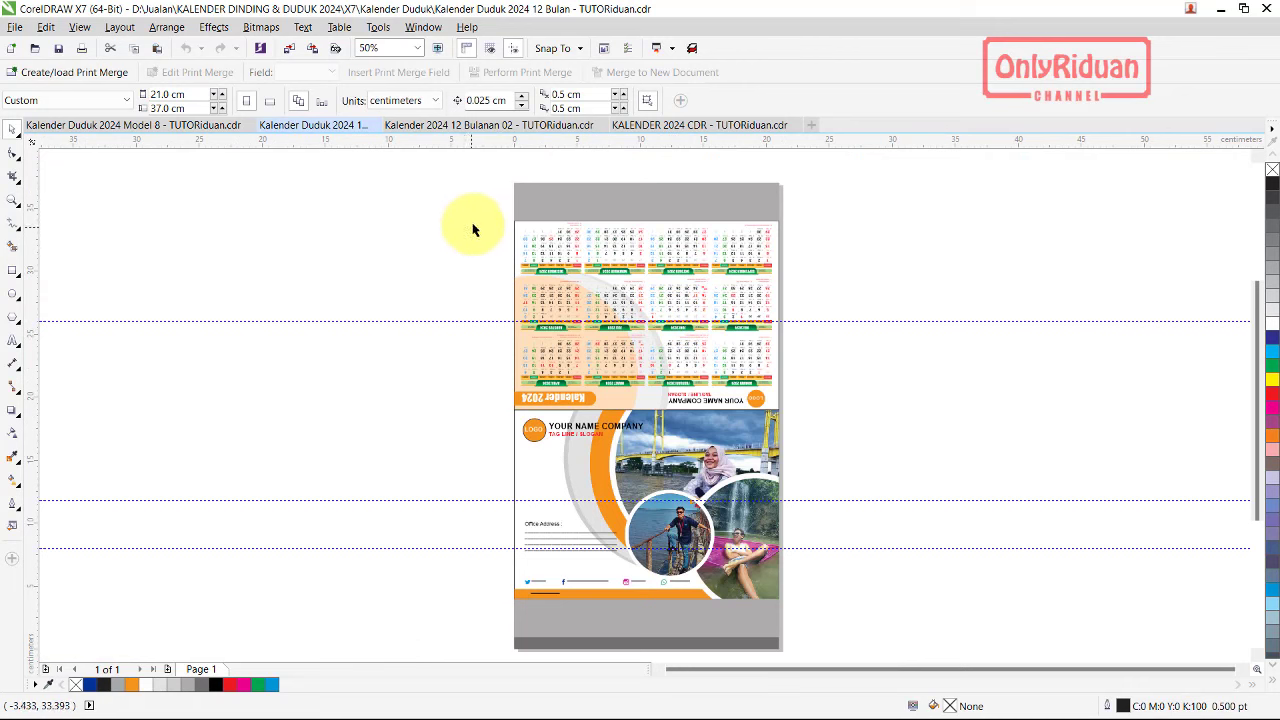
click(488, 130)
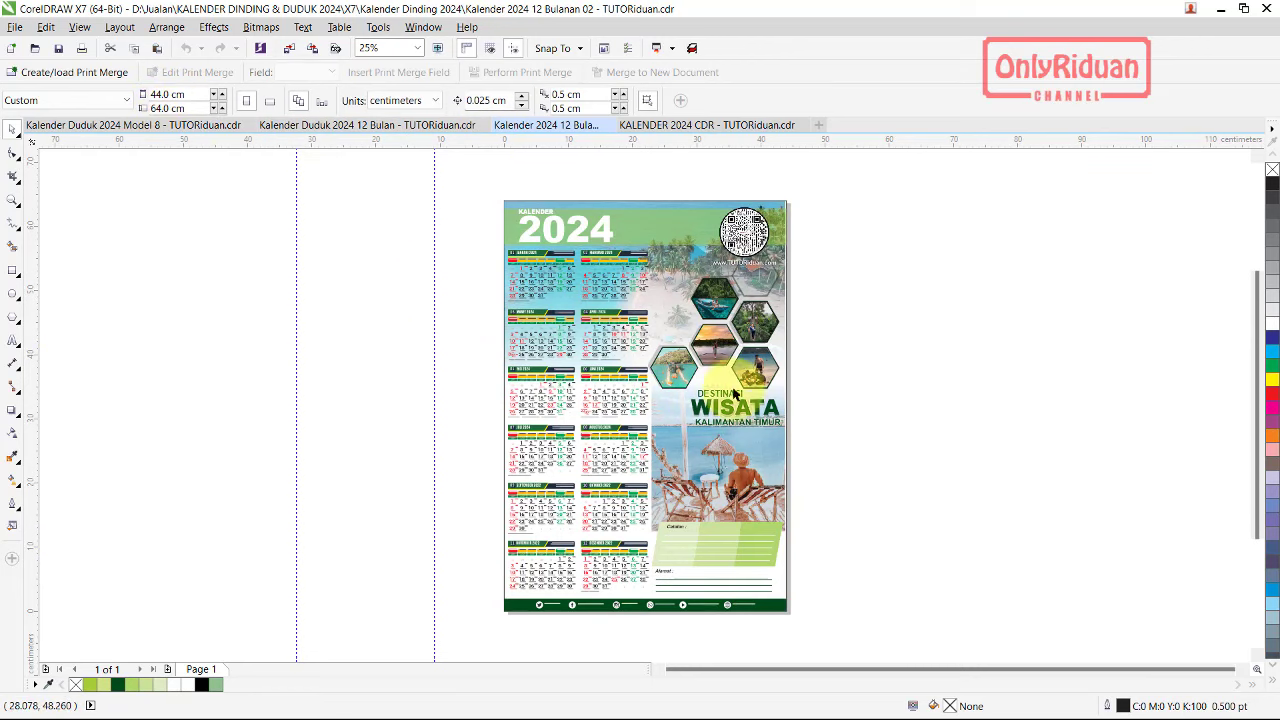
- Zoom to 50% and select the sunset and bottom-right hexagon photo frames
scroll(630, 400, up, 1)
scroll(630, 400, up, 1)
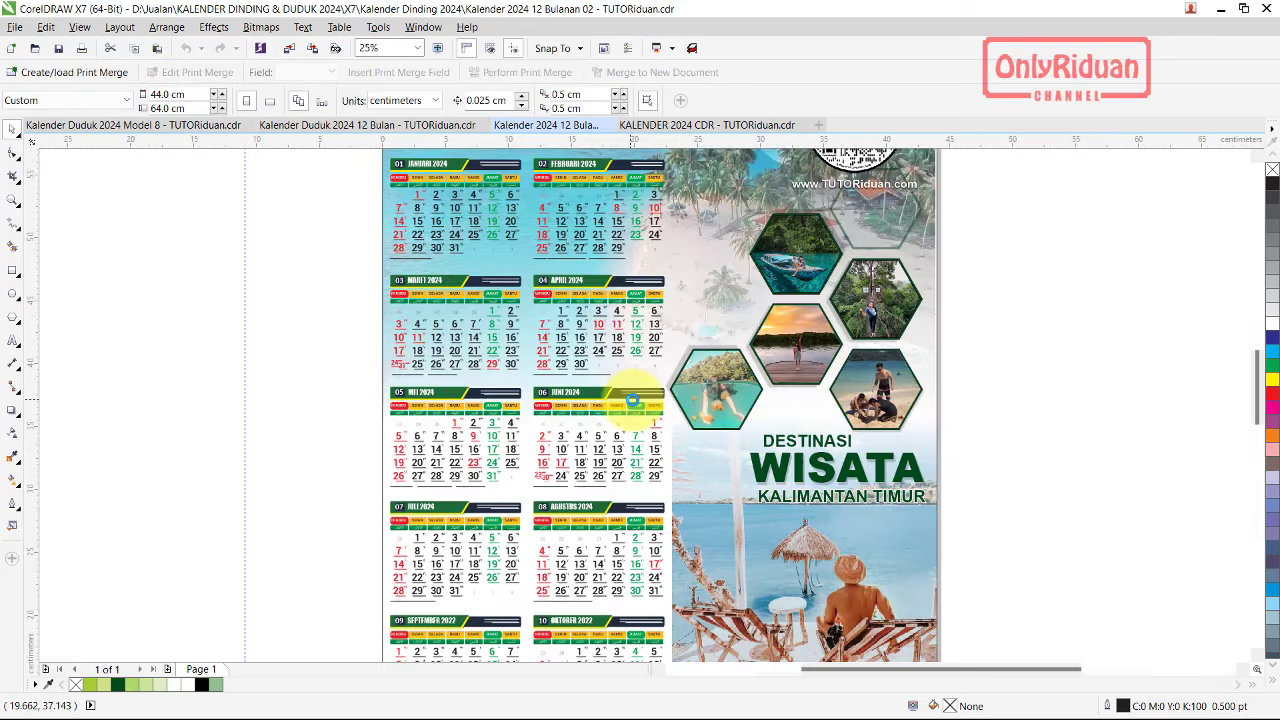
scroll(630, 400, up, 2)
scroll(633, 400, down, 2)
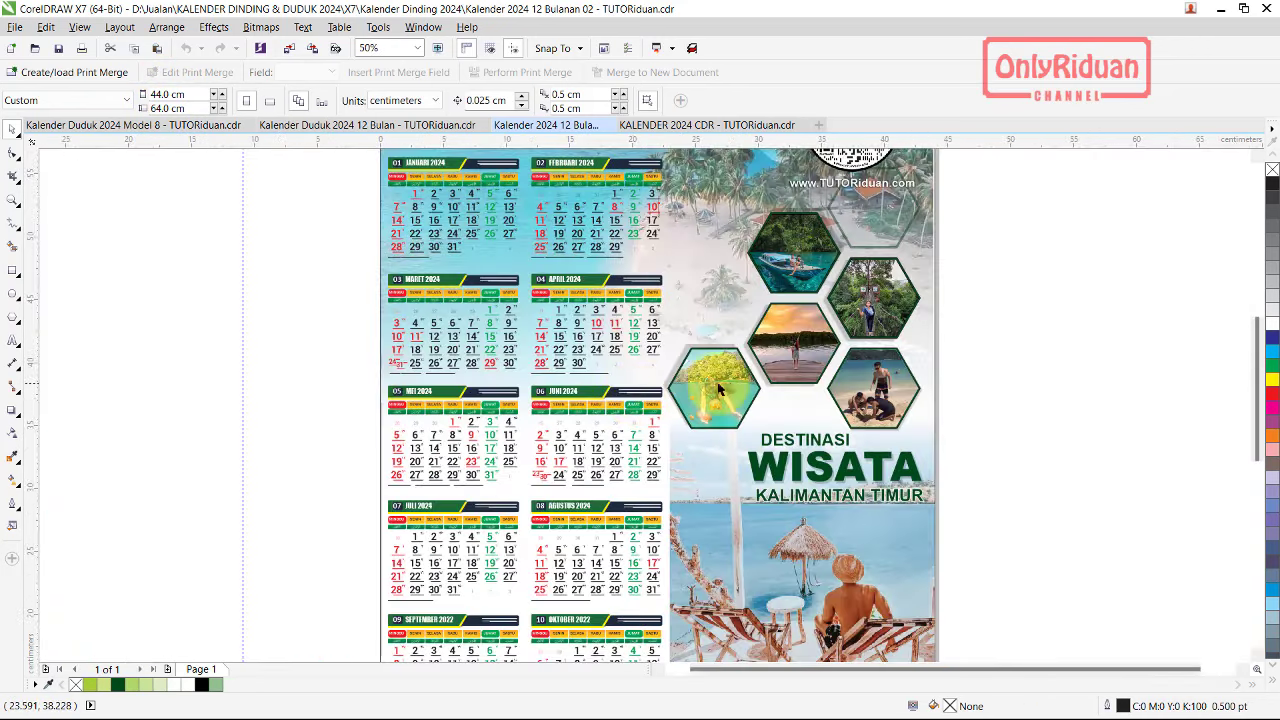
click(765, 360)
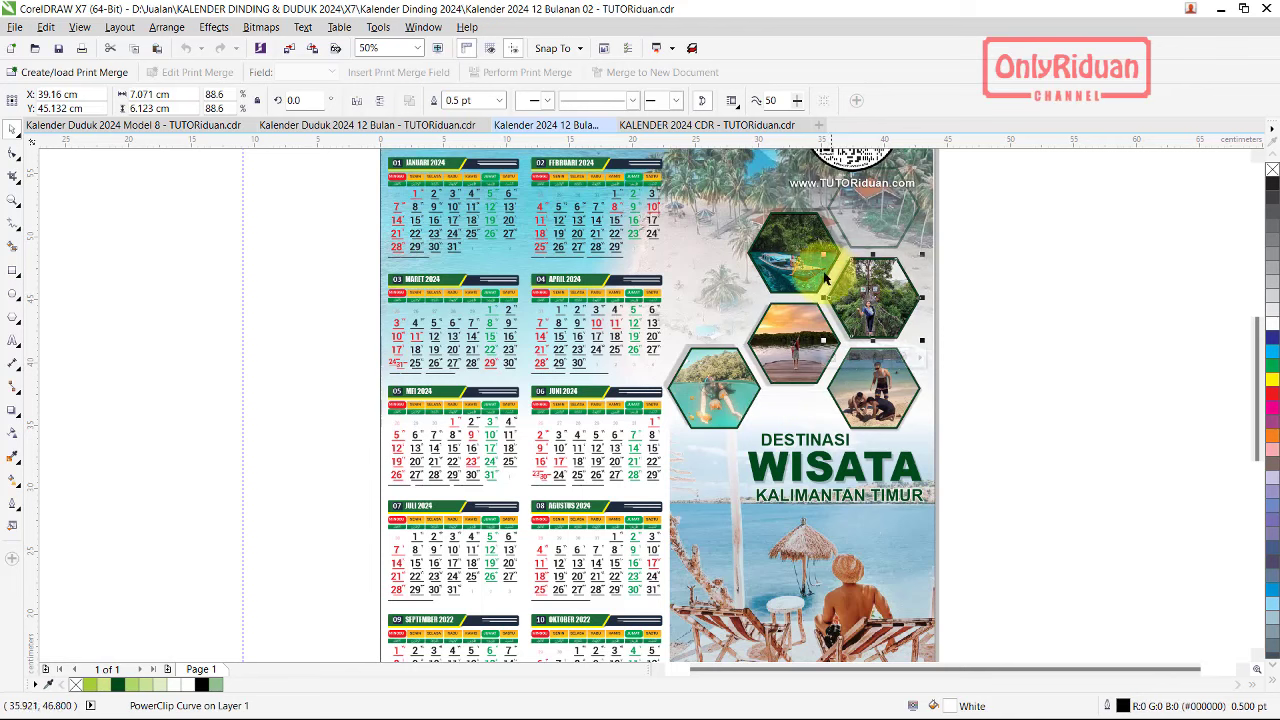
click(880, 400)
- View a hexagon frame's context menu, dismiss it, and switch to the KALENDER 2024 CDR document
right_click(884, 370)
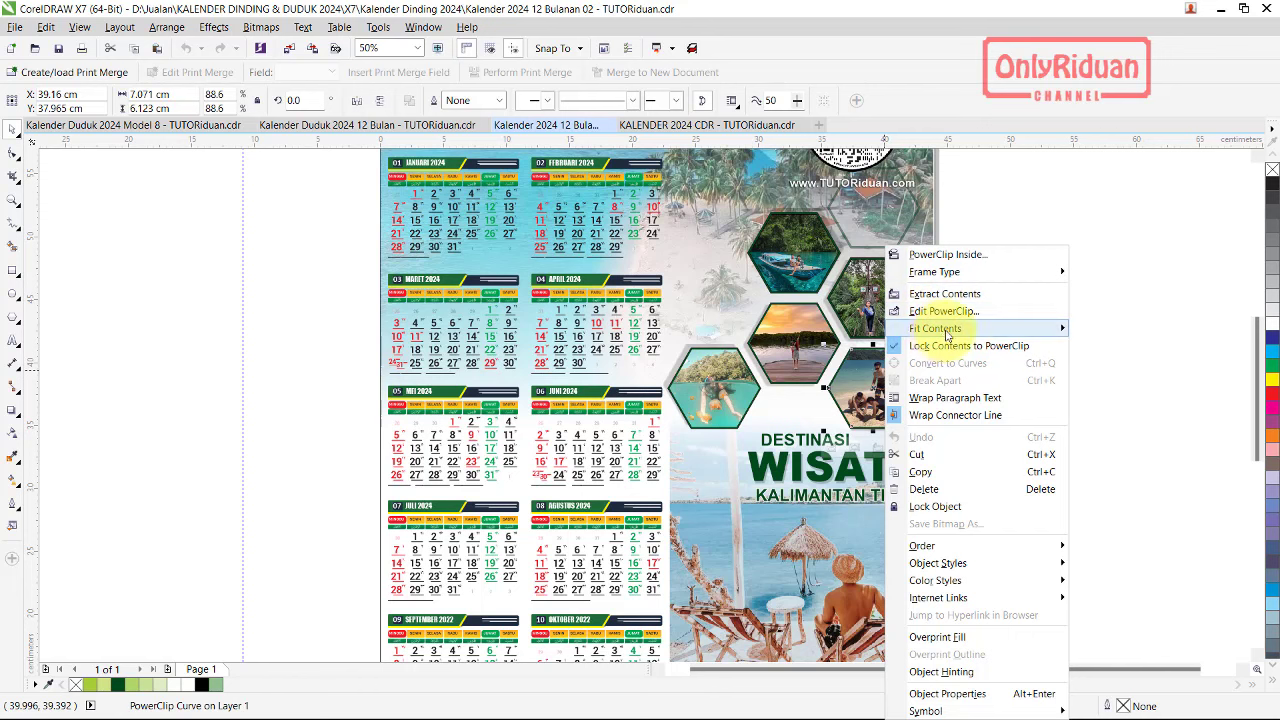
click(1120, 325)
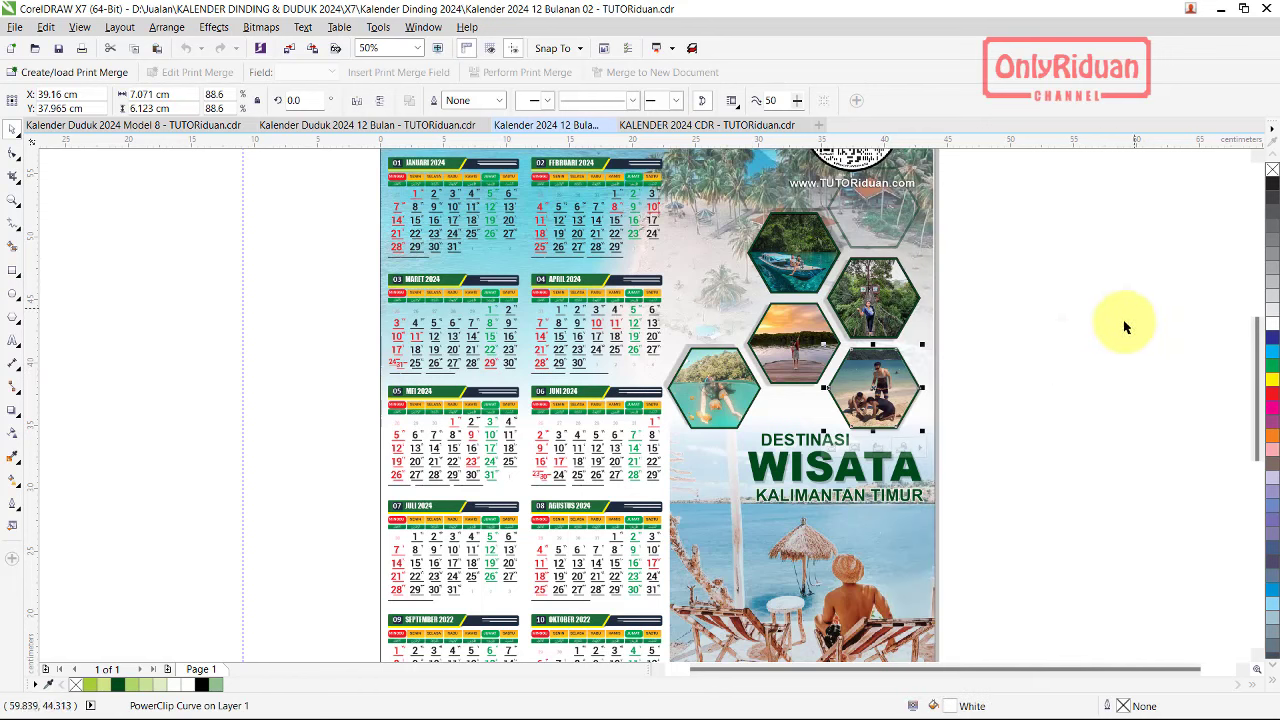
click(681, 128)
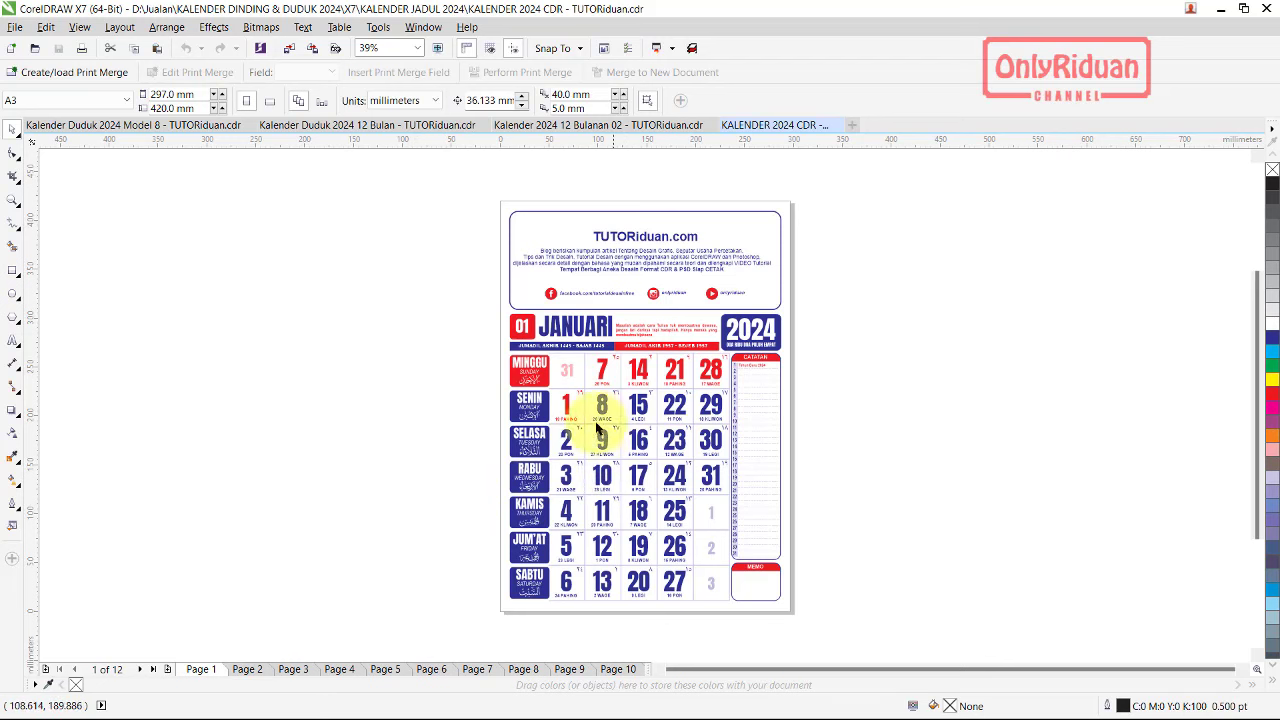
- Change the KALENDER 2024 document's units from millimetres to centimeters on the property bar
click(407, 102)
click(401, 280)
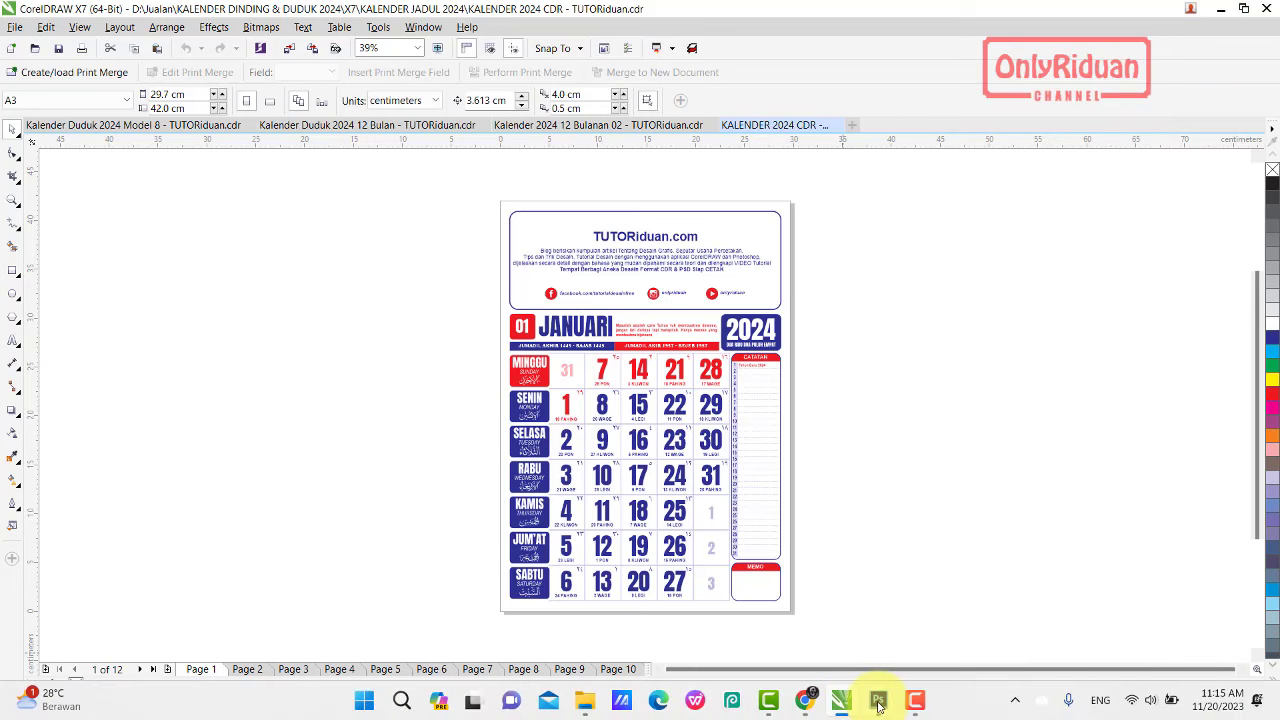
- In Photoshop, hide the COVER and JANUARI groups so the February page shows
click(878, 702)
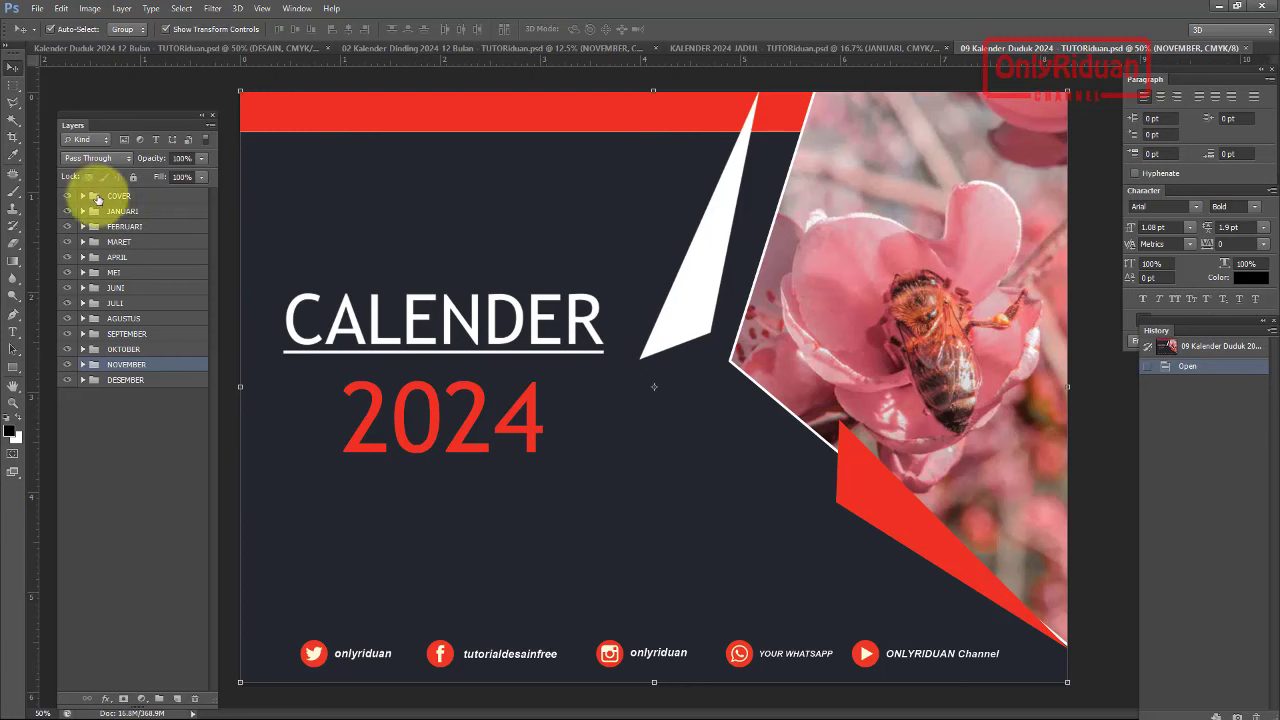
click(66, 197)
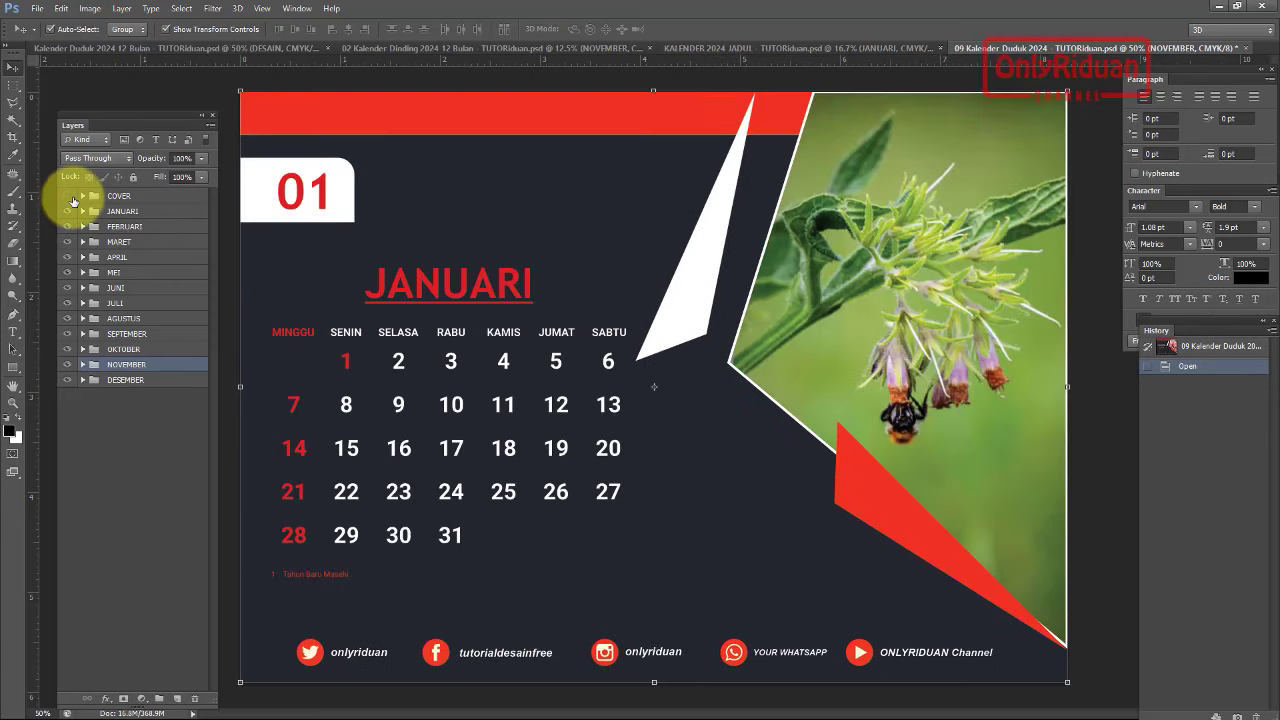
click(67, 212)
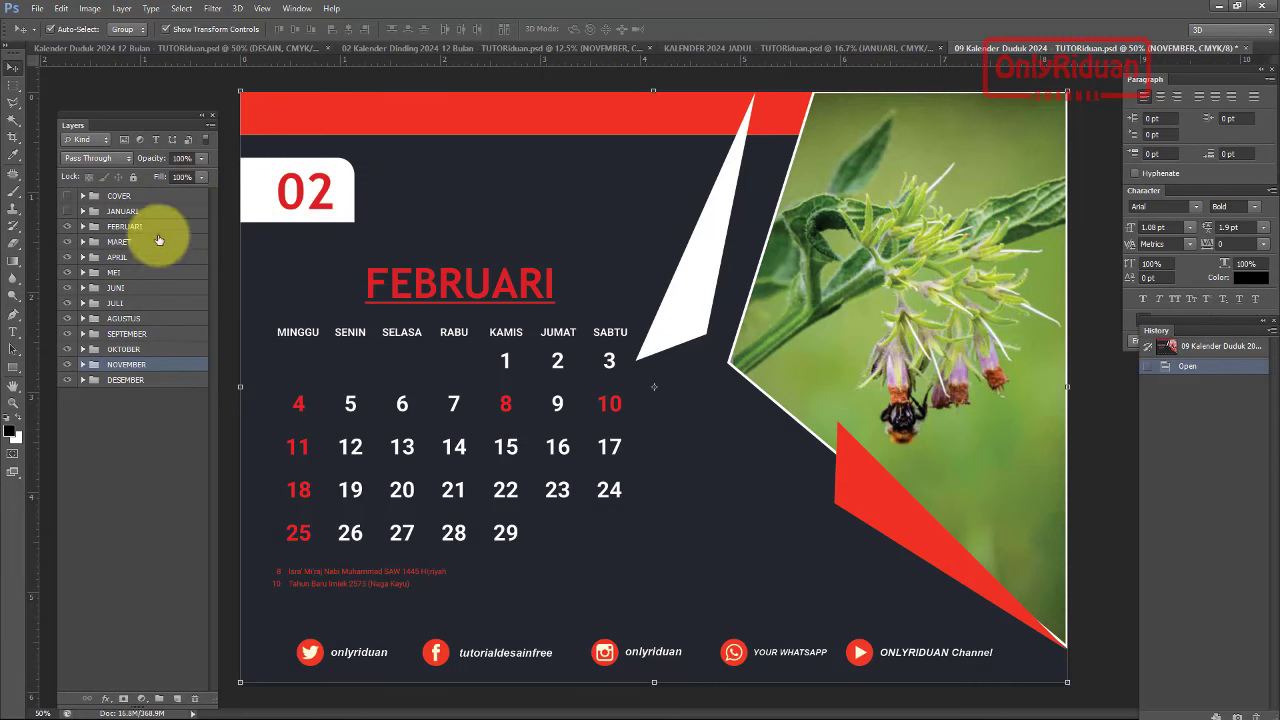
- Expand the FEBRUARI group and its DESAIN folder in the Layers panel
click(82, 228)
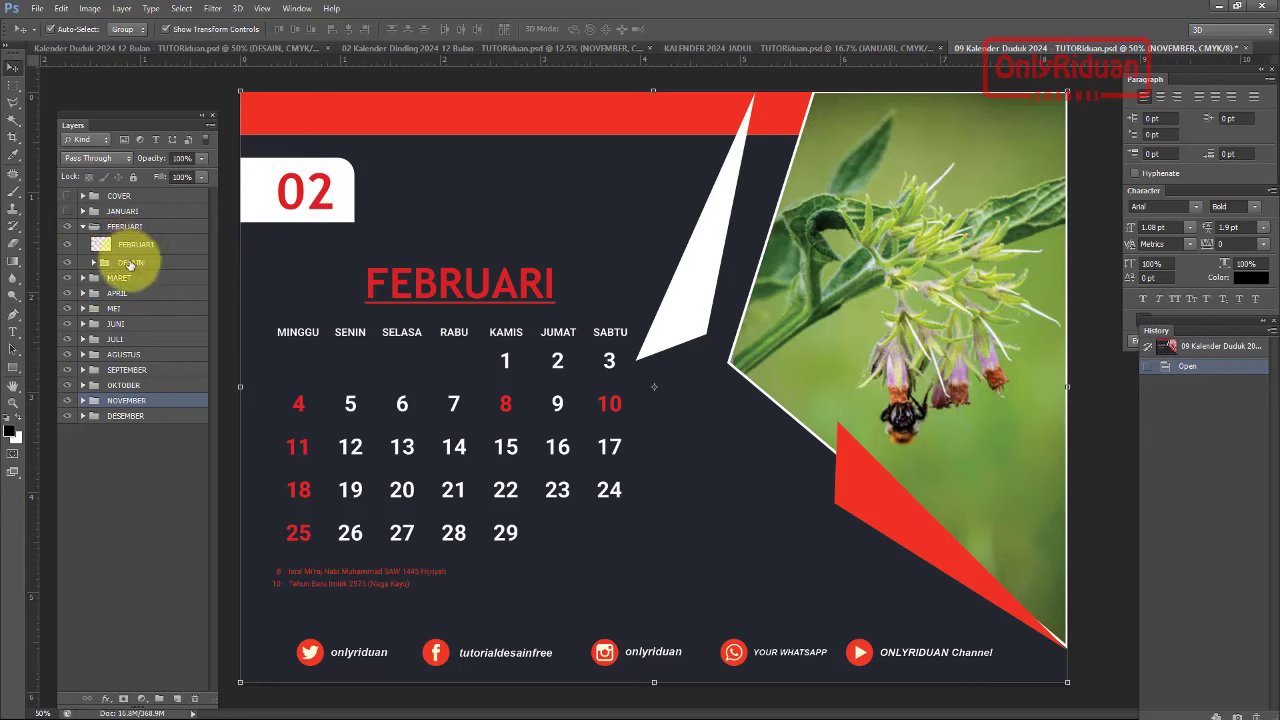
click(130, 263)
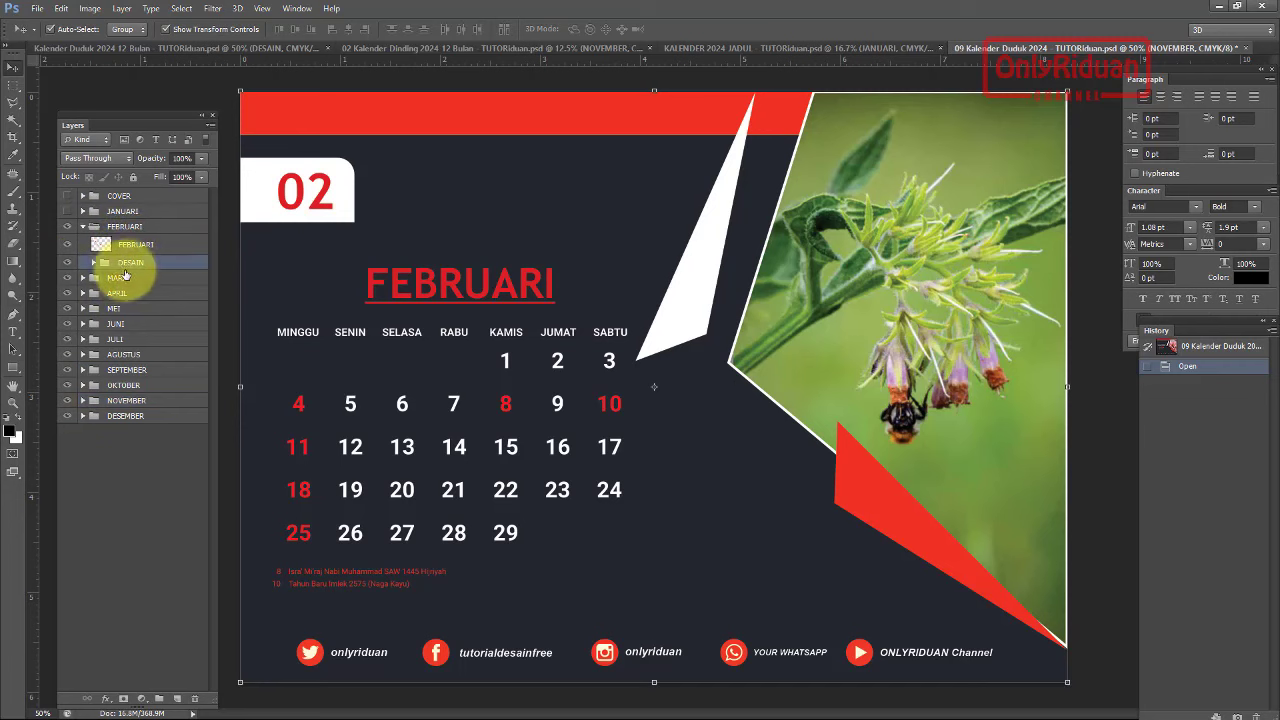
click(94, 264)
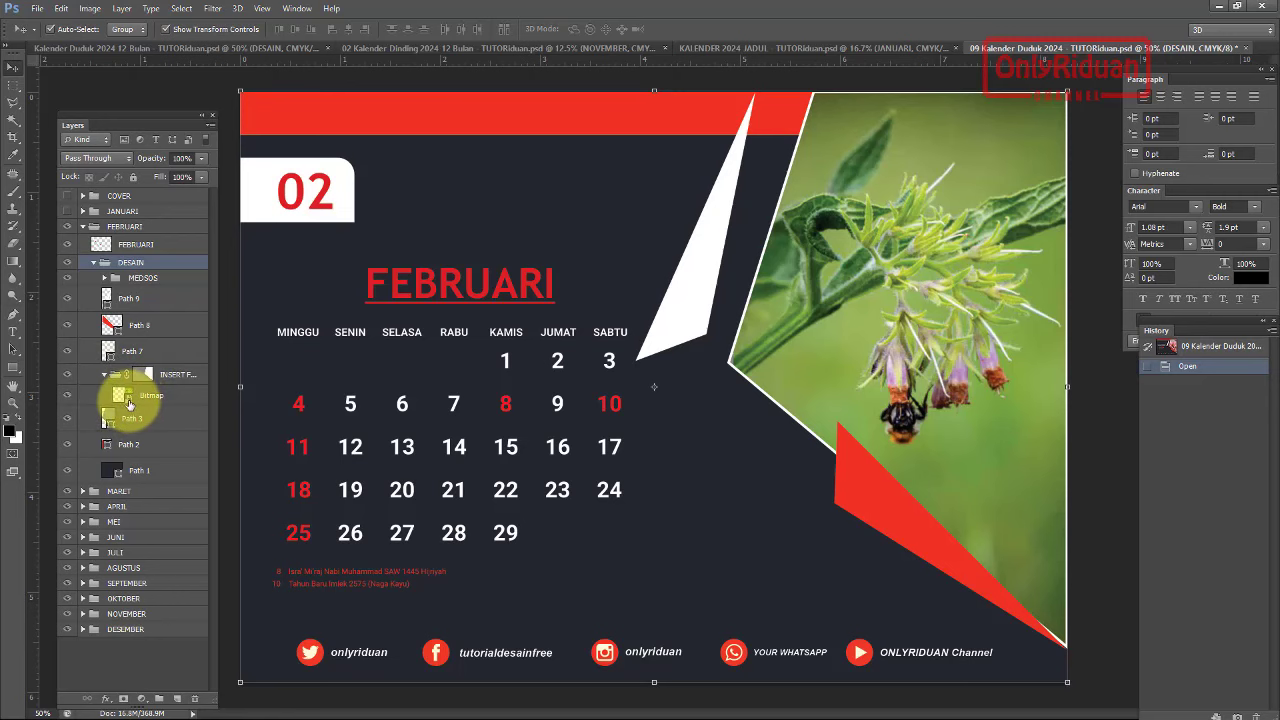
- Open February's flower smart object as Bitmap.psb, close it, and collapse the FEBRUARI group
double_click(125, 399)
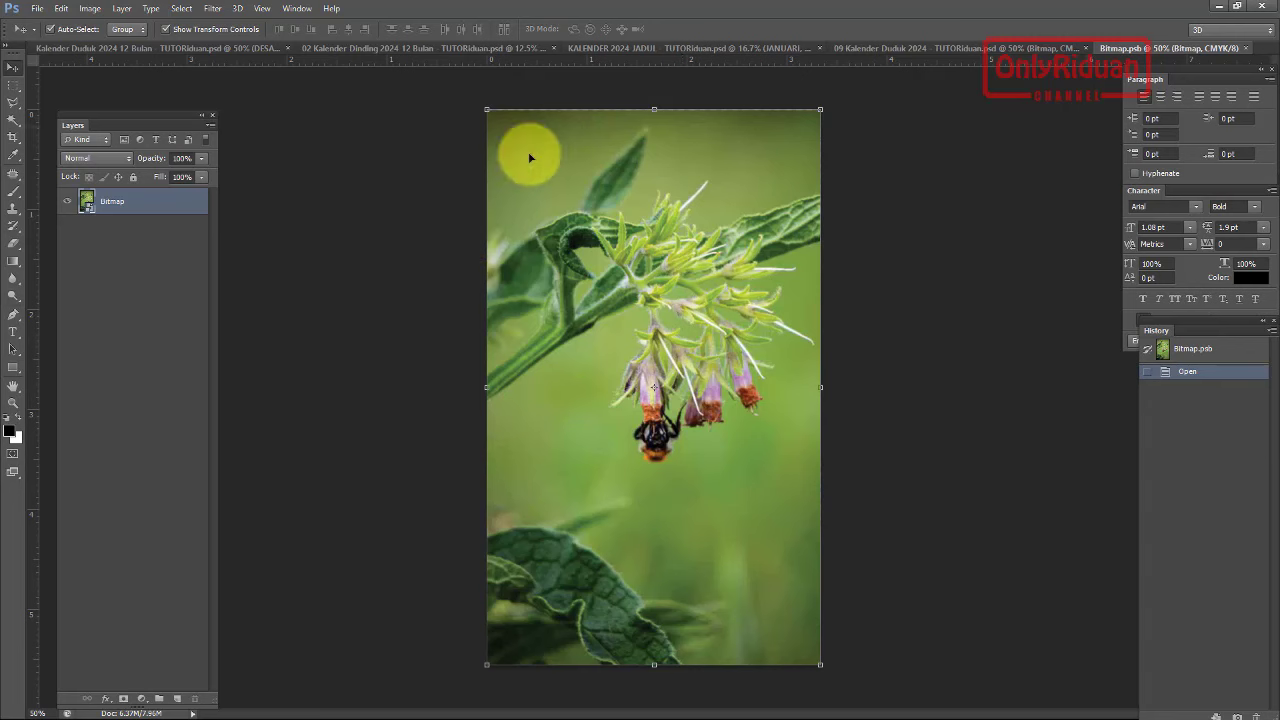
click(1246, 49)
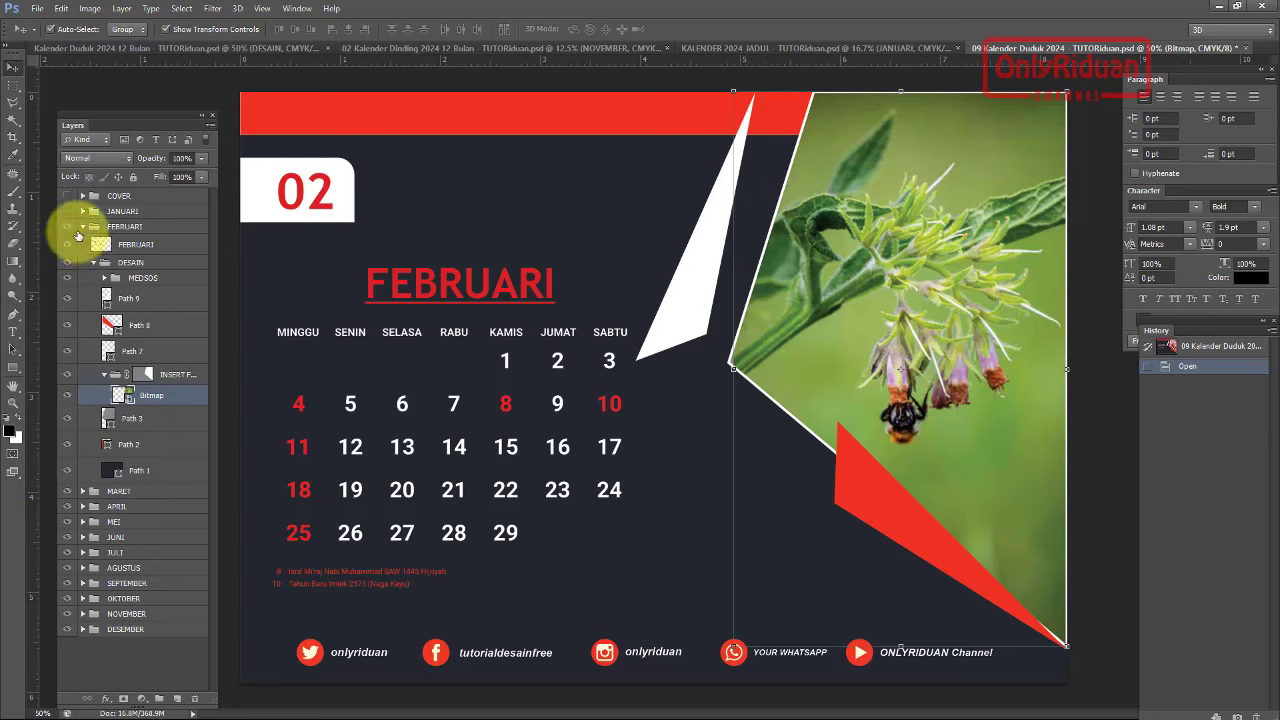
click(82, 228)
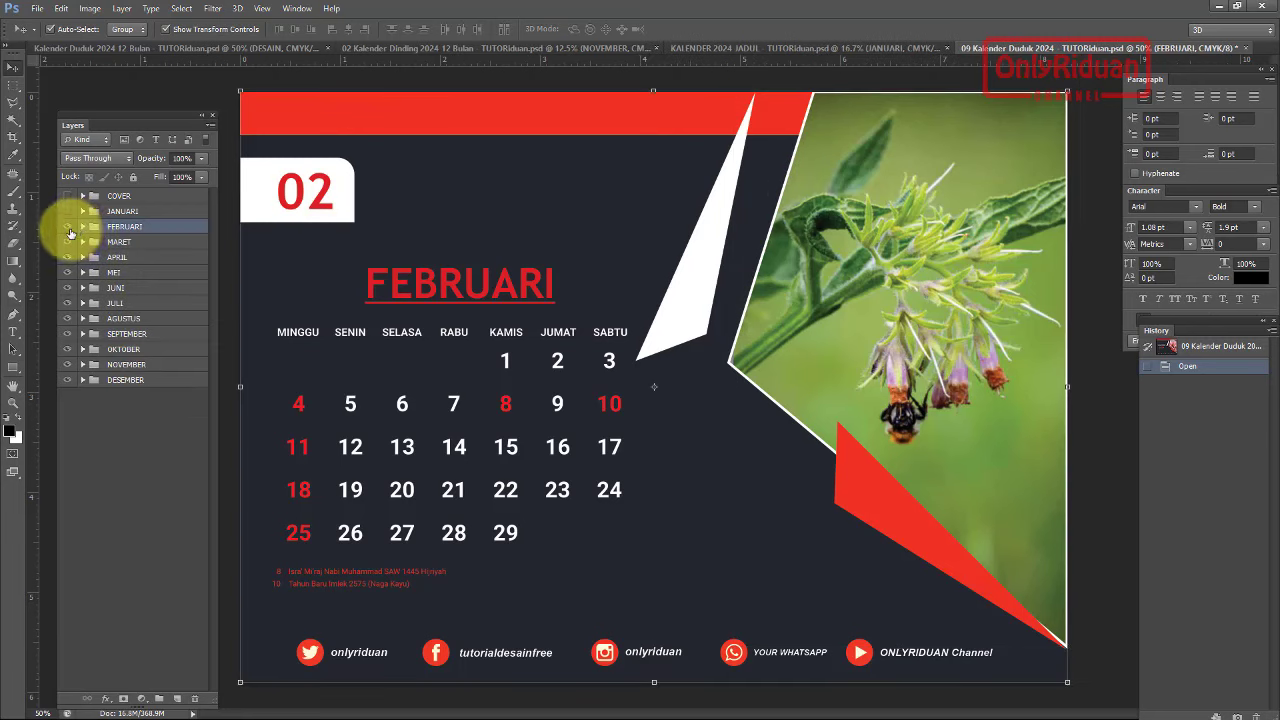
- Hide the FEBRUARI group to reveal March, then switch to Kalender Duduk 2024 12 Bulan
click(67, 226)
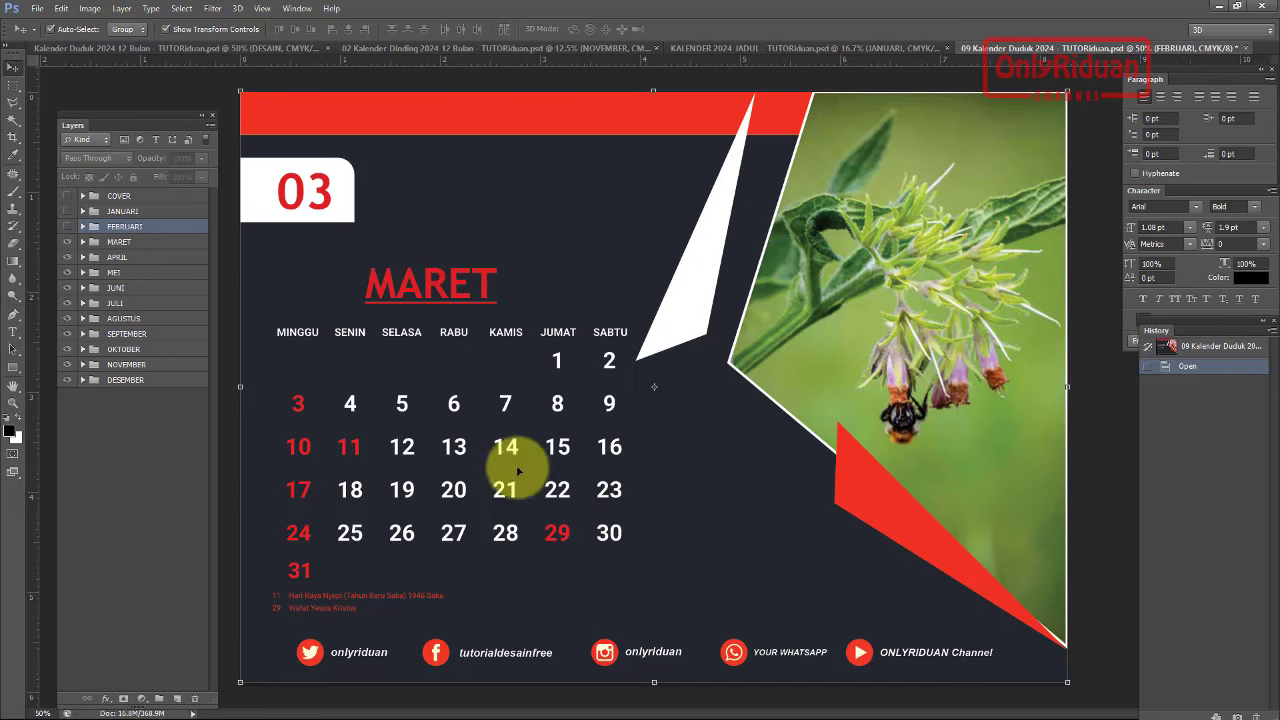
click(212, 49)
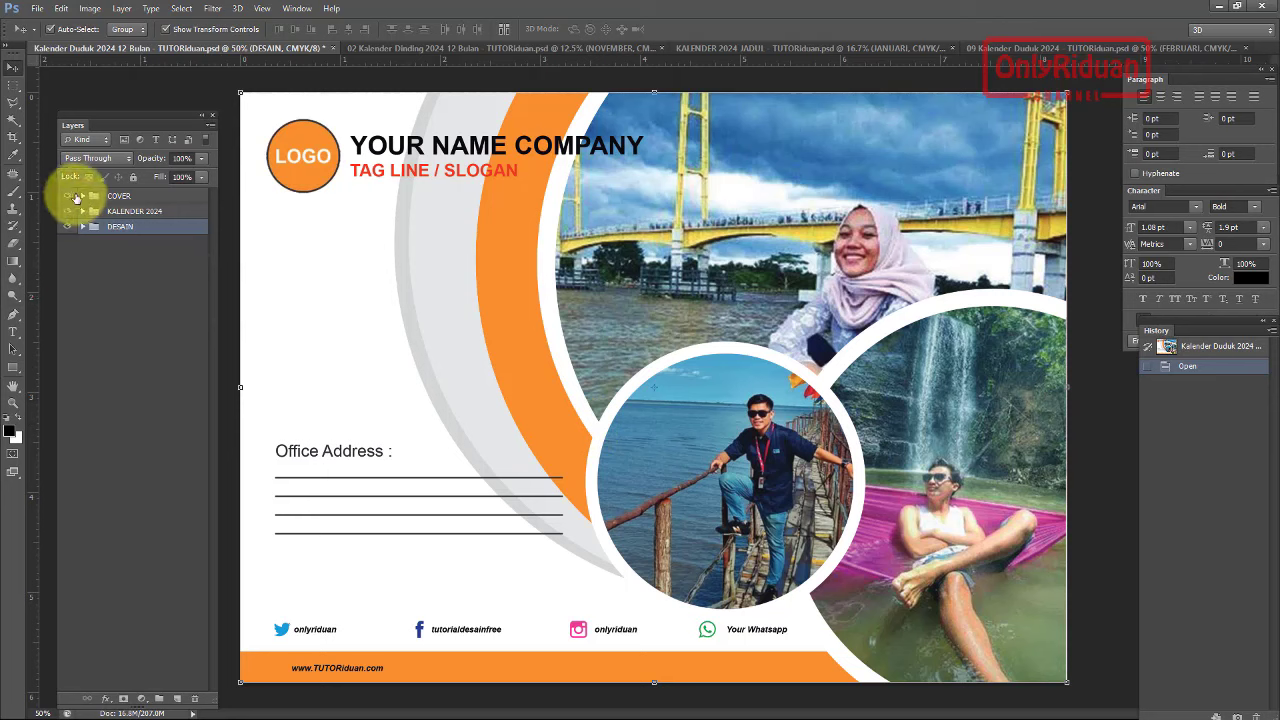
click(83, 196)
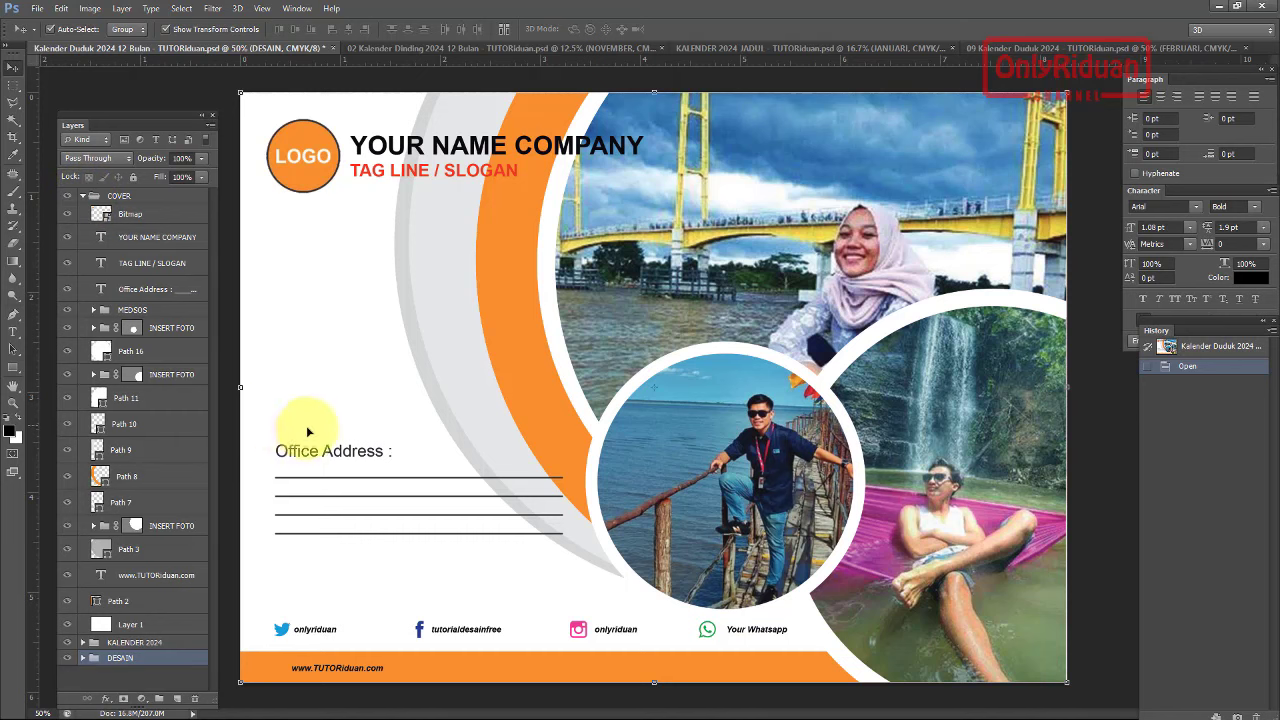
click(167, 330)
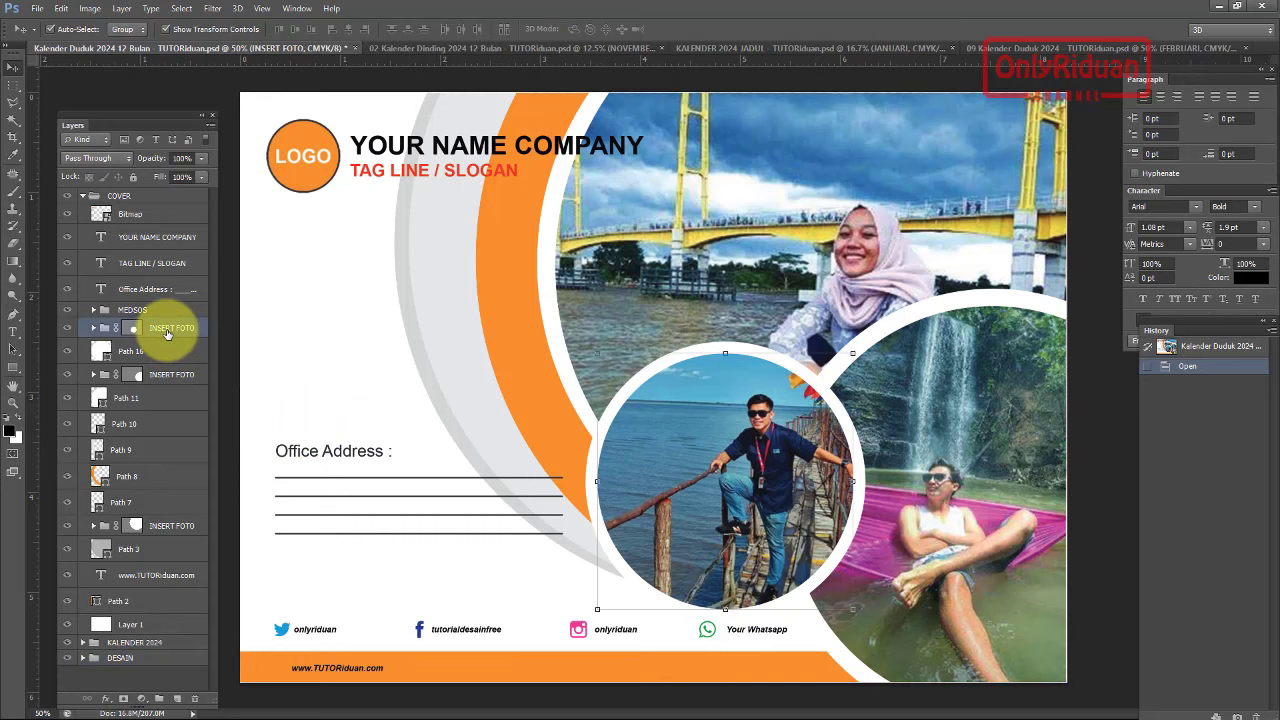
click(171, 525)
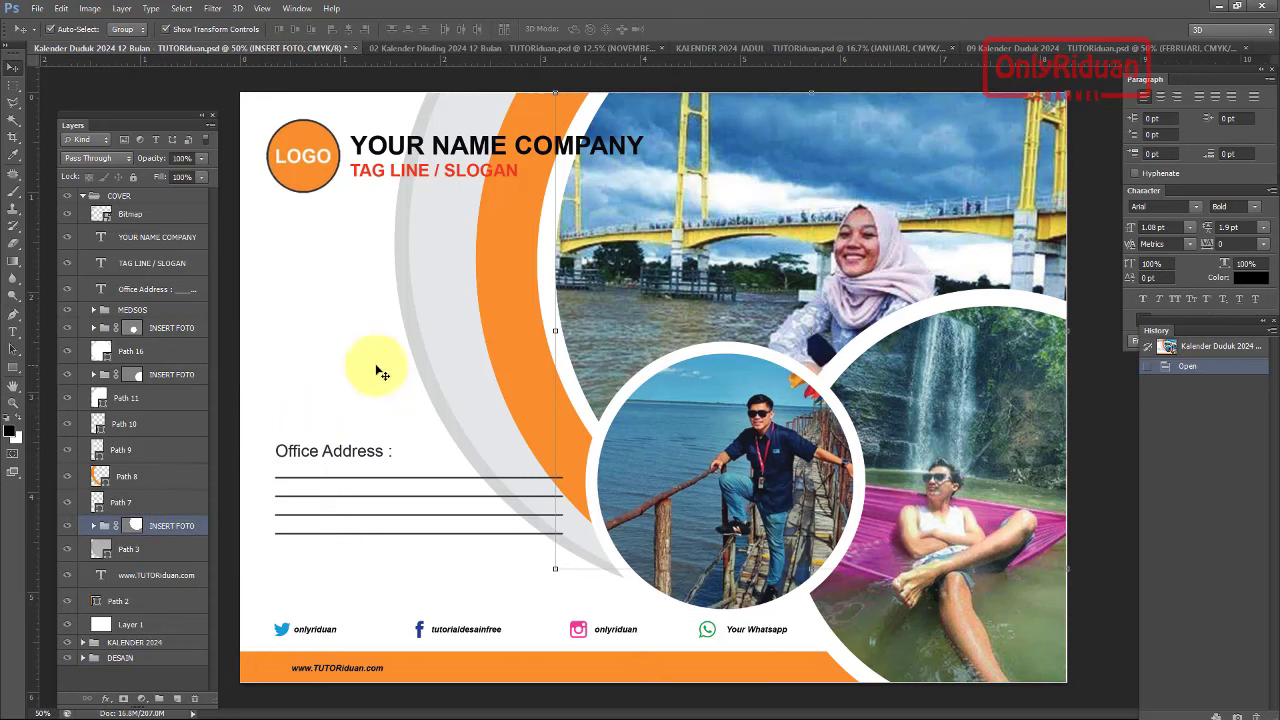
click(93, 376)
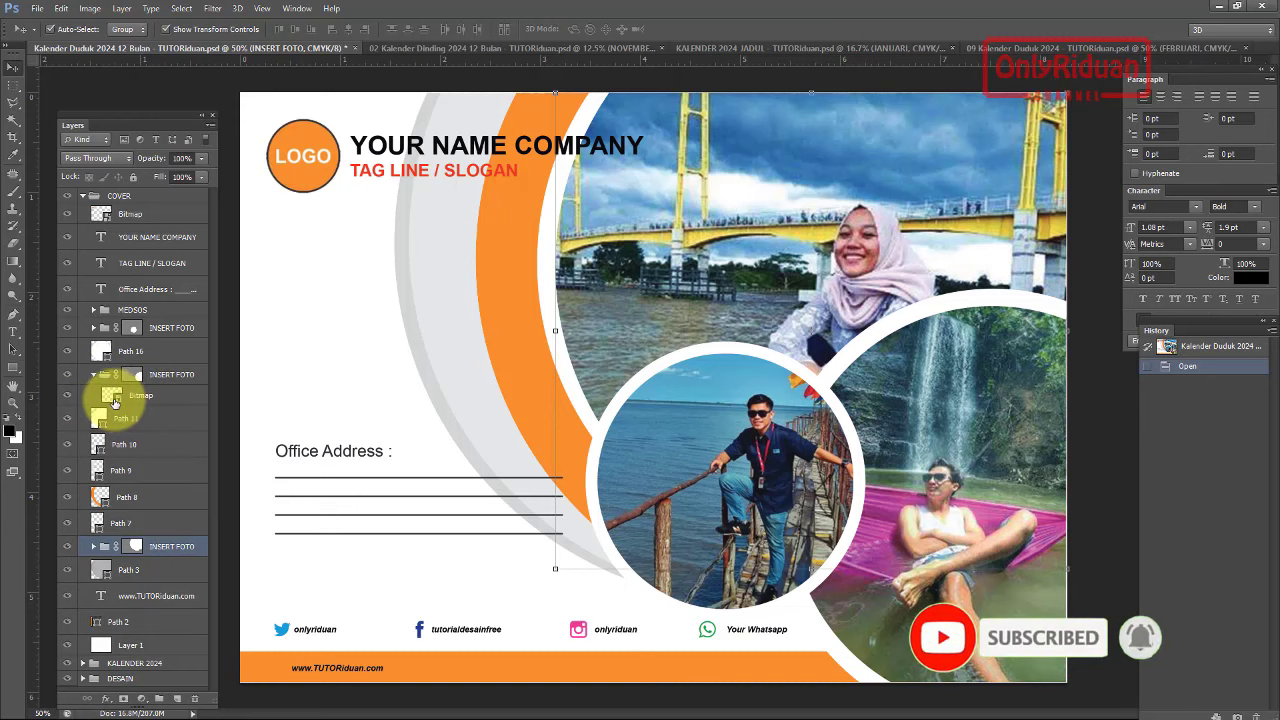
double_click(111, 397)
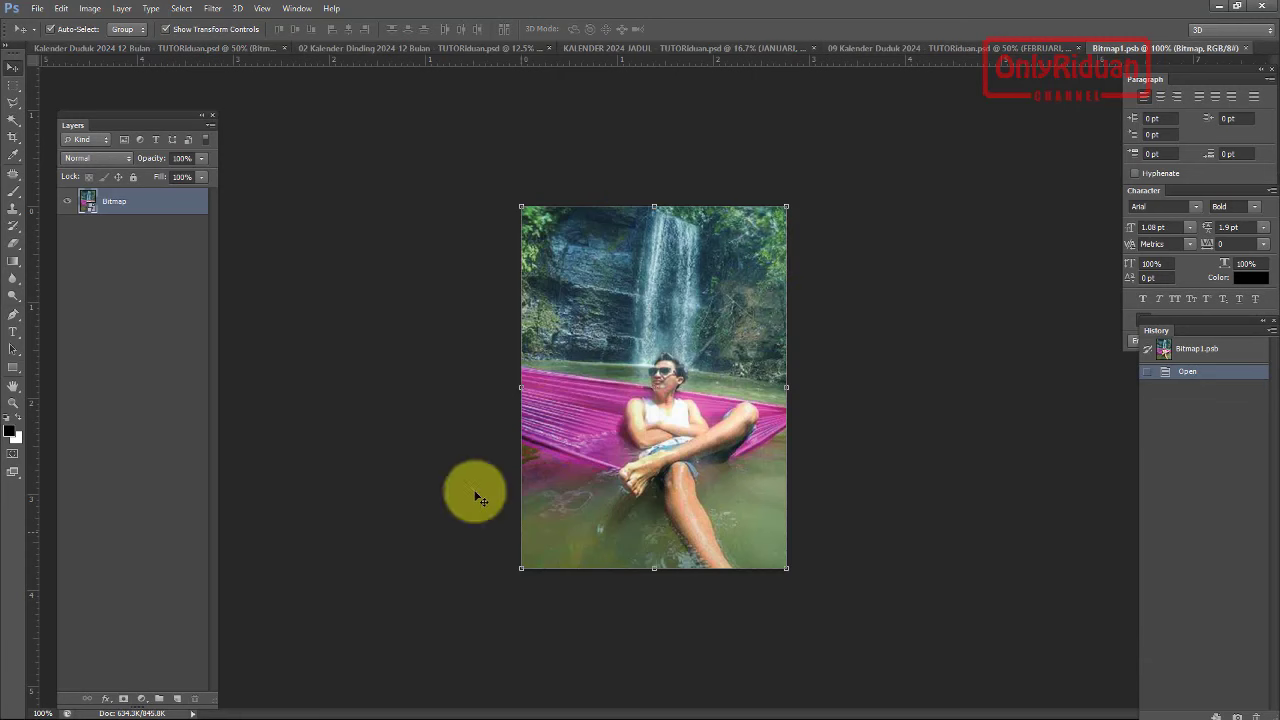
click(37, 8)
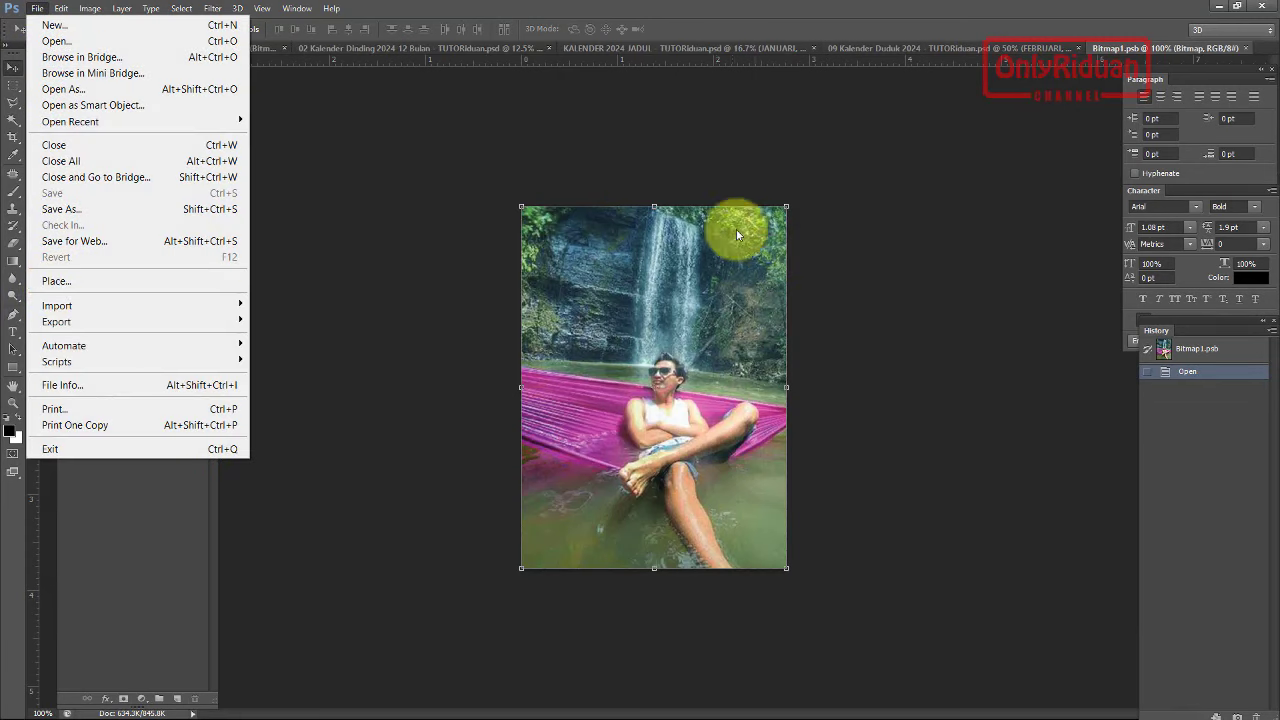
click(384, 224)
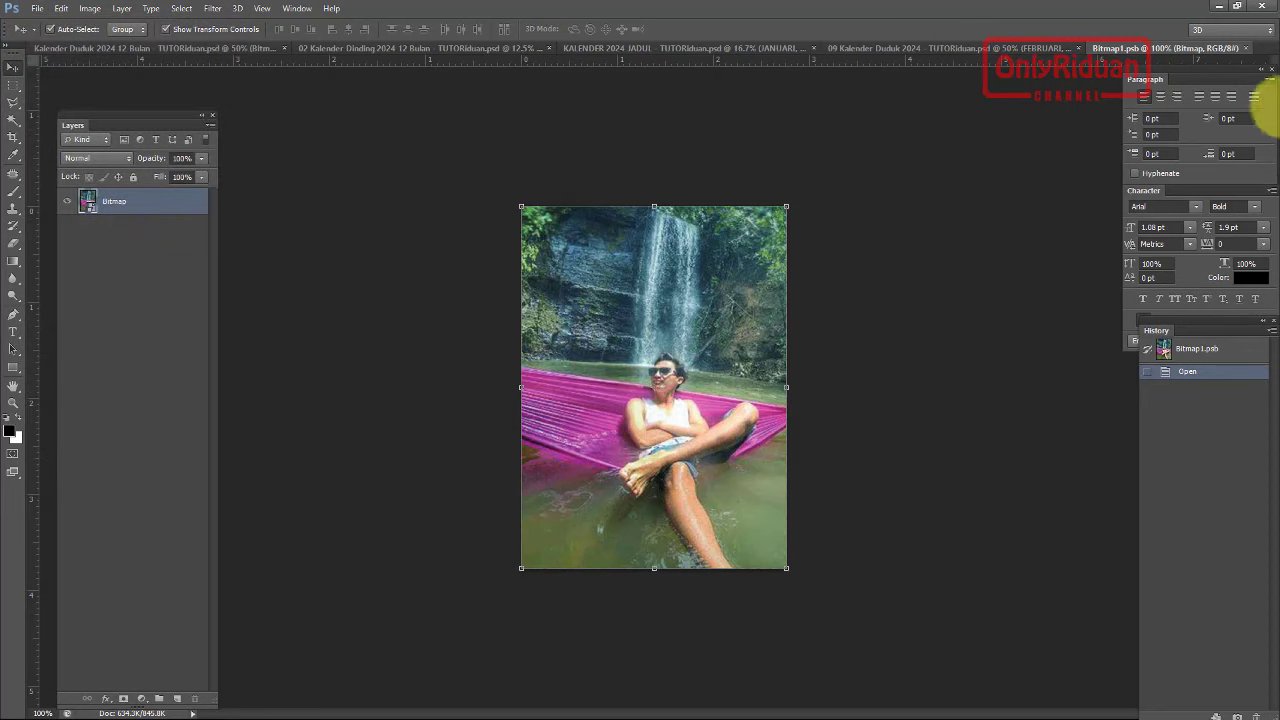
click(1245, 48)
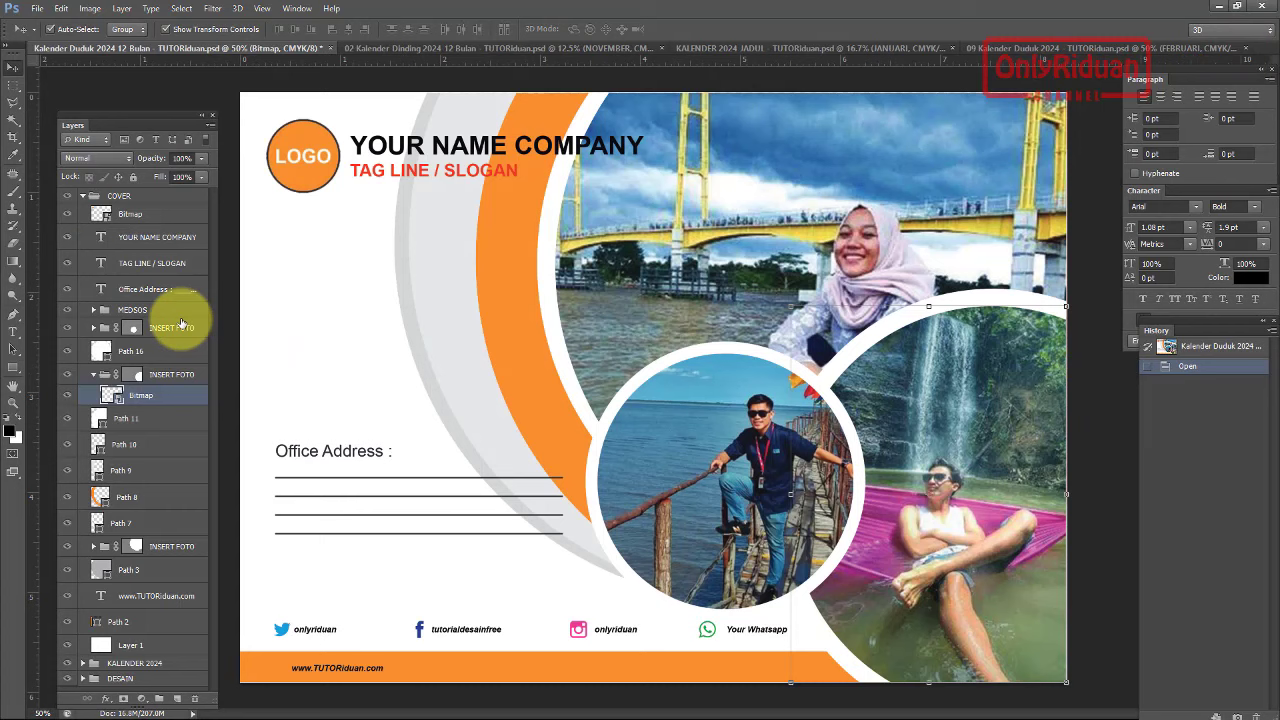
click(82, 195)
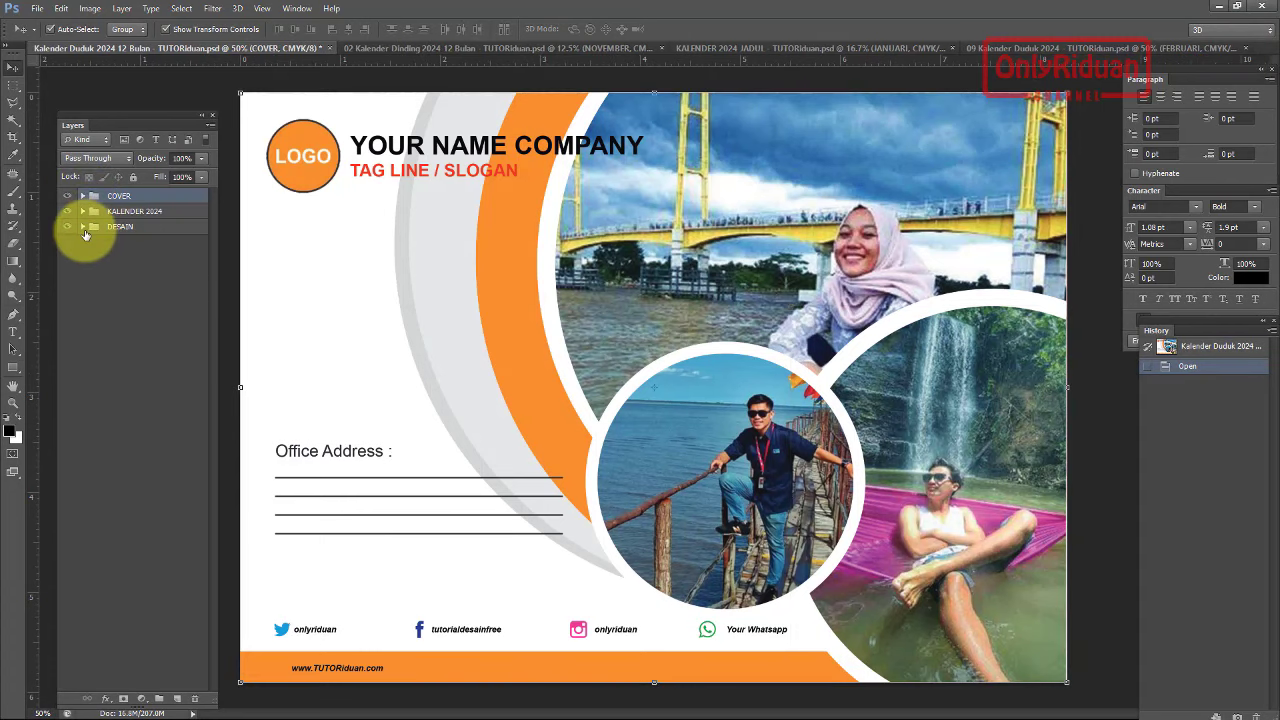
click(67, 196)
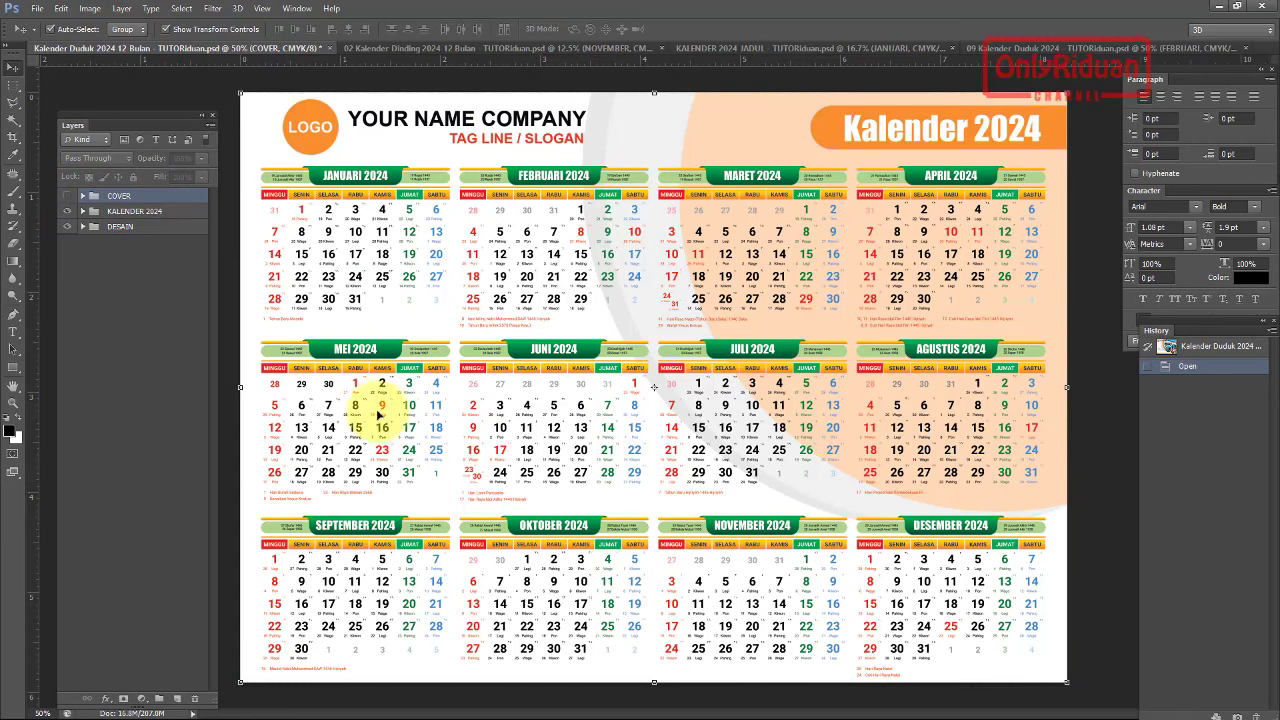
scroll(534, 311, up, 1)
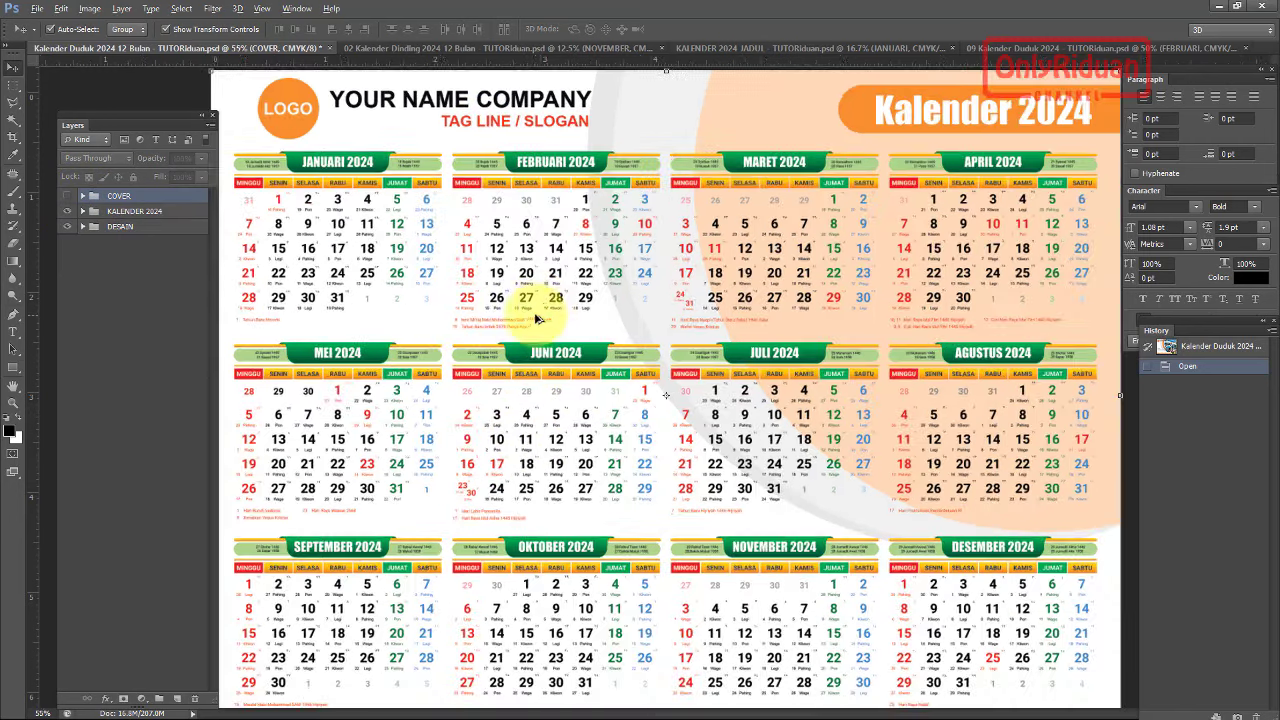
scroll(543, 286, up, 2)
scroll(543, 278, up, 2)
scroll(552, 287, up, 1)
scroll(551, 287, down, 2)
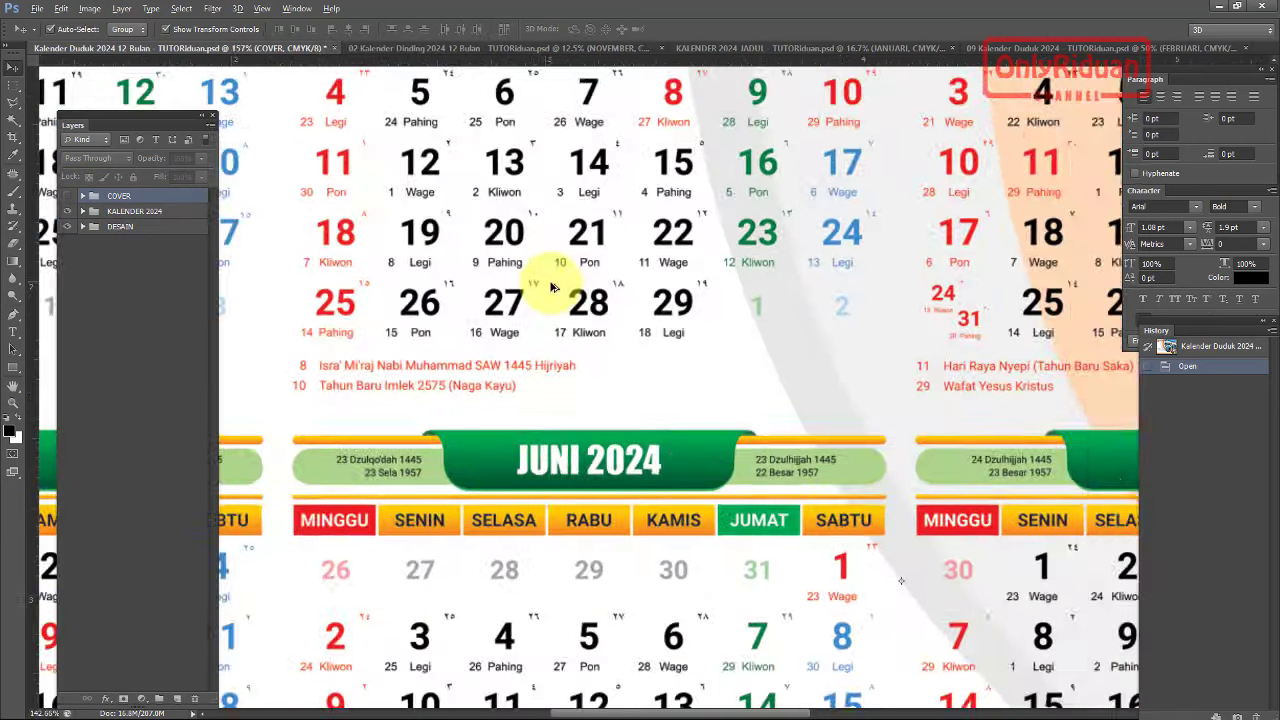
scroll(543, 280, down, 3)
scroll(545, 285, up, 1)
scroll(563, 255, up, 1)
scroll(563, 273, up, 1)
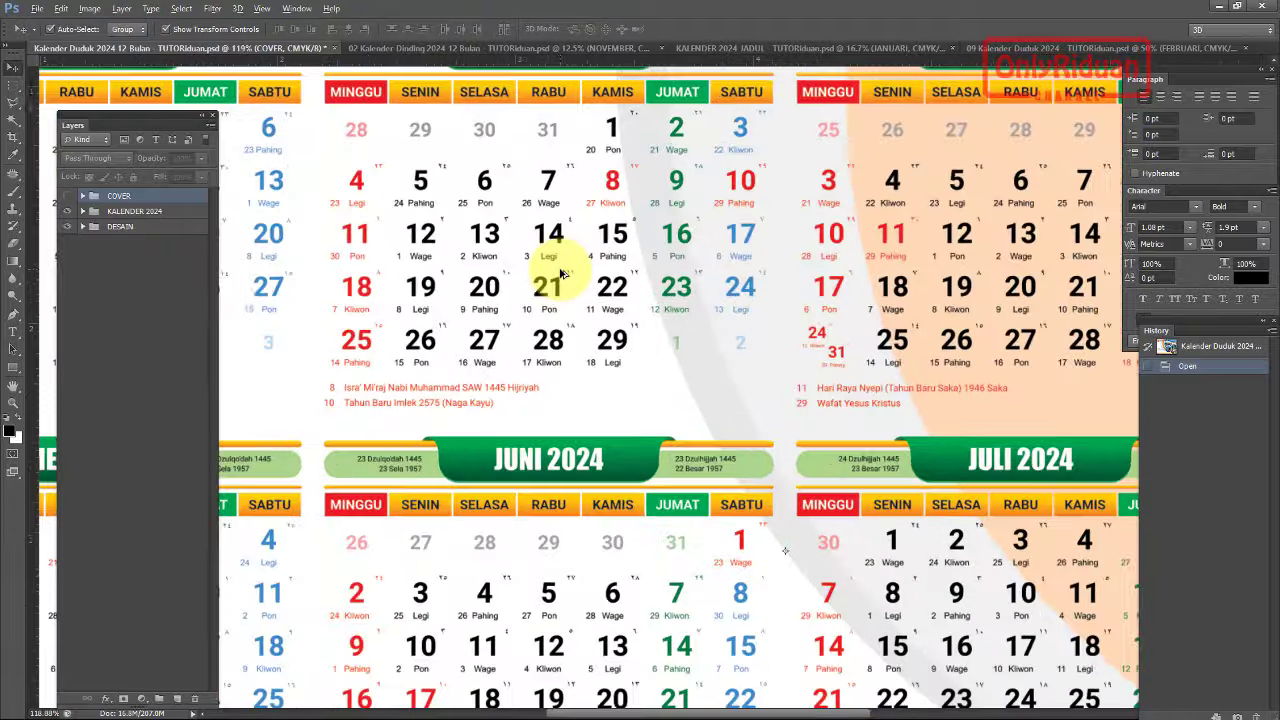
scroll(563, 273, up, 1)
scroll(557, 263, down, 1)
scroll(560, 290, down, 3)
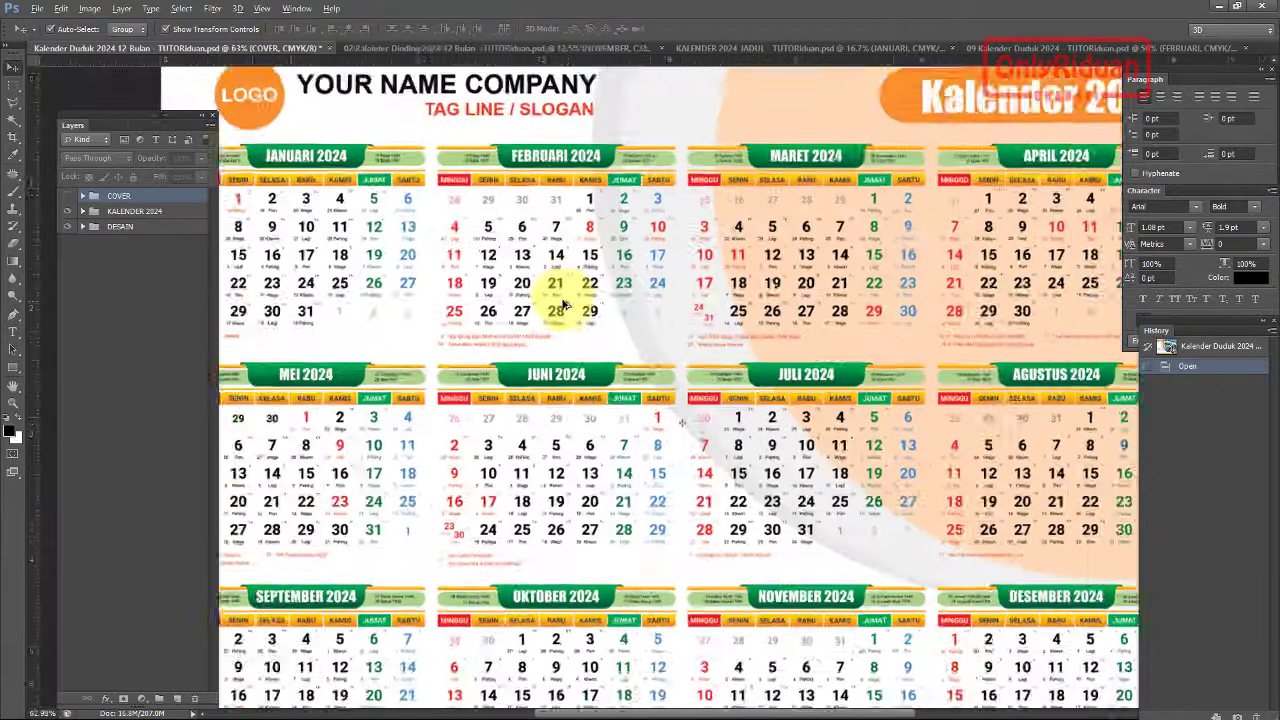
scroll(565, 305, down, 1)
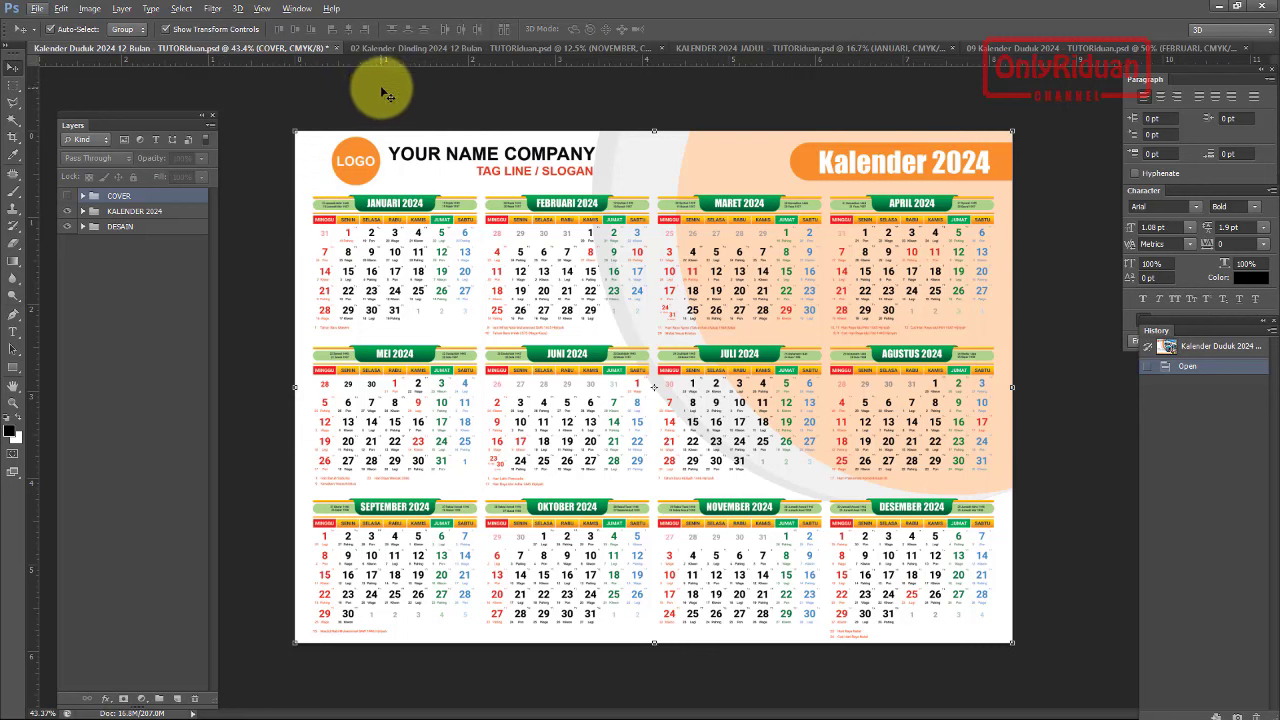
- Switch to the 02 Kalender Dinding 2024 wall calendar and zoom in and back out
click(473, 47)
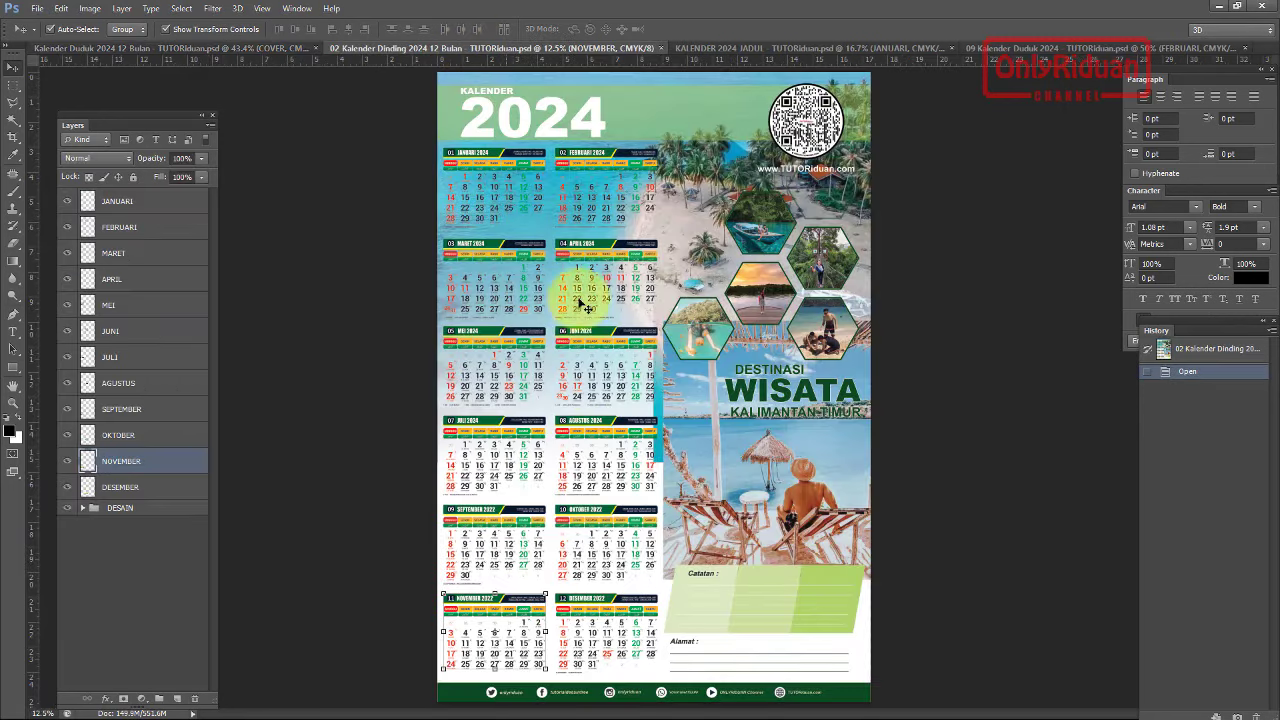
scroll(613, 478, up, 1)
scroll(613, 478, up, 1)
scroll(613, 478, up, 2)
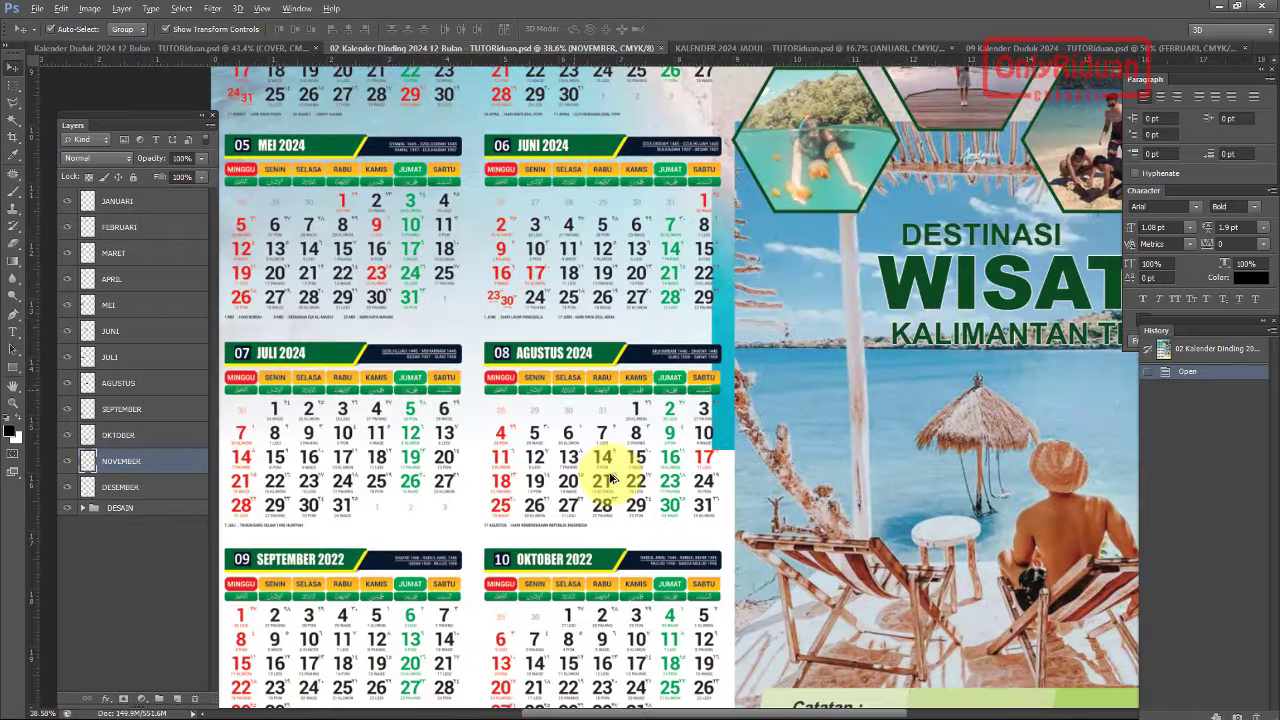
scroll(613, 478, up, 2)
scroll(613, 478, up, 2)
scroll(613, 478, down, 2)
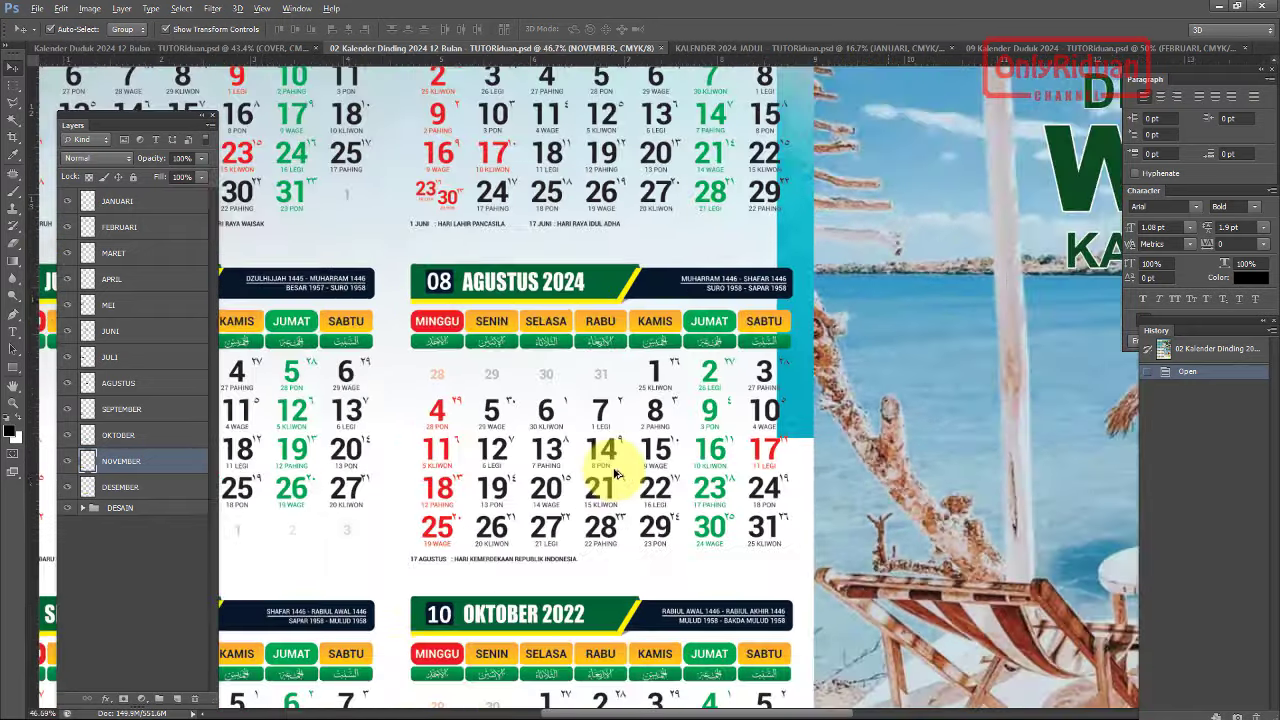
scroll(613, 478, down, 2)
scroll(617, 470, down, 1)
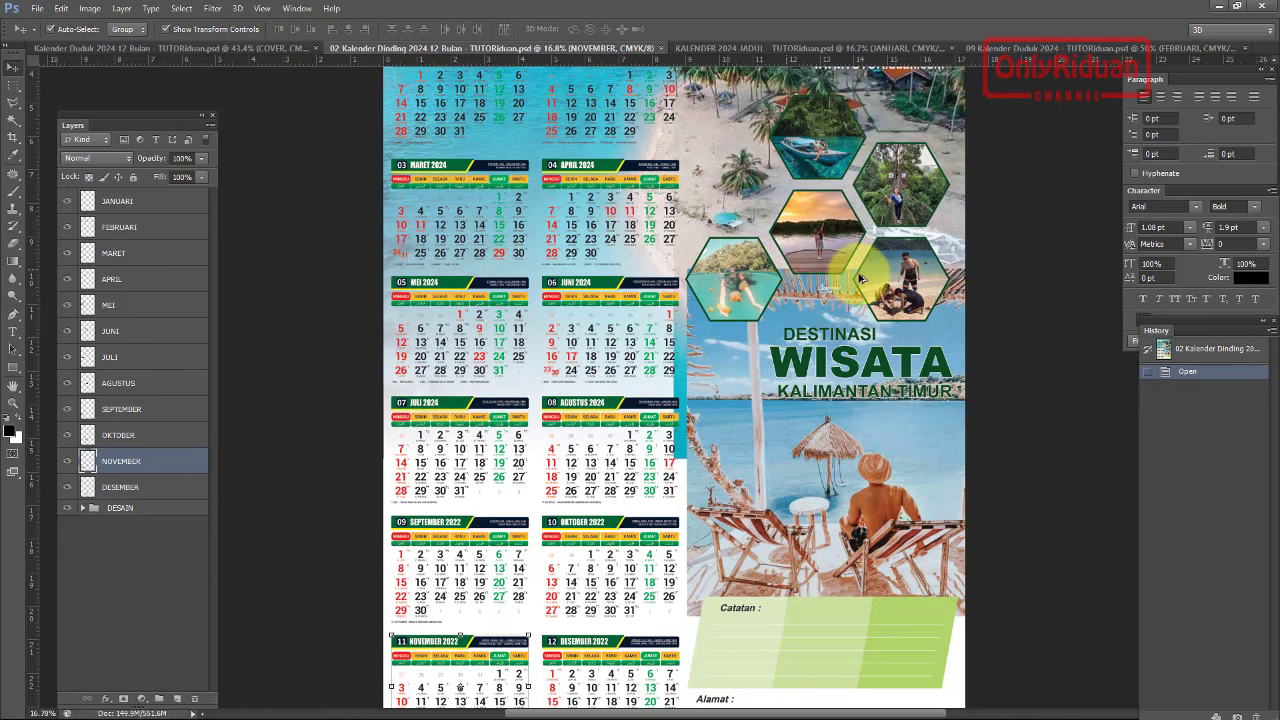
- Expand the DESAIN layer group to review its text layers, then collapse it
click(83, 508)
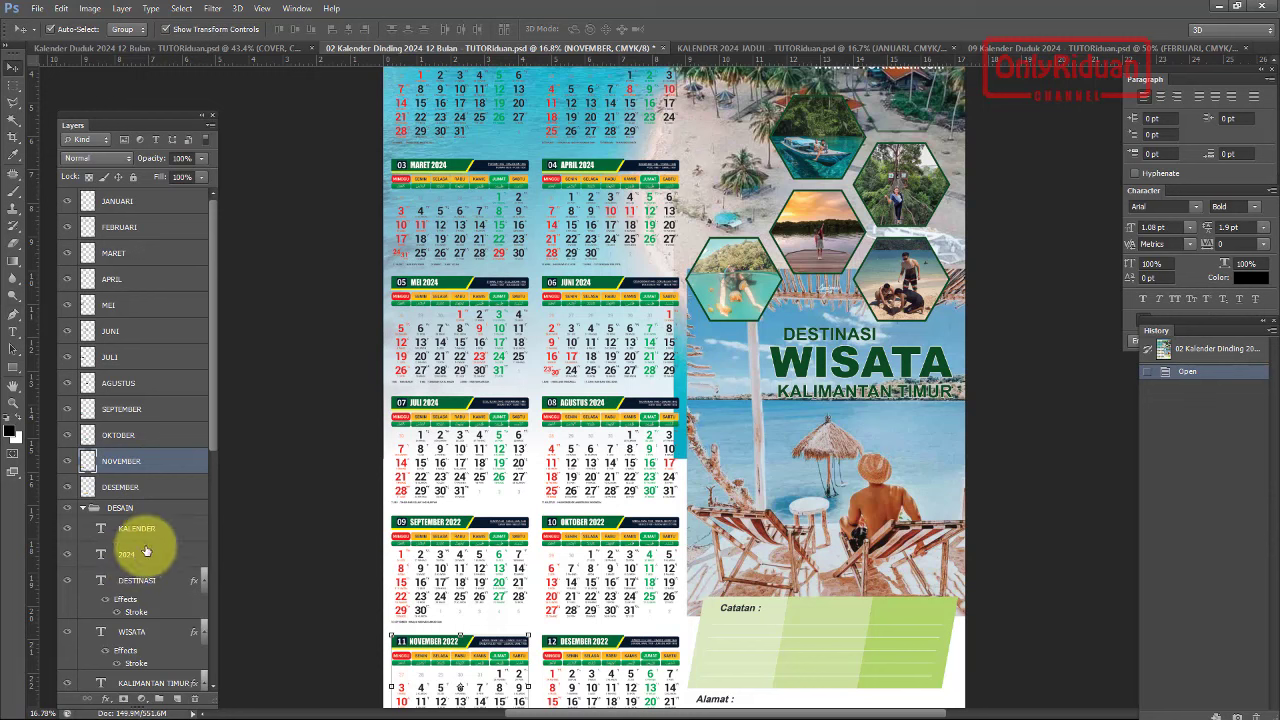
scroll(129, 523, down, 2)
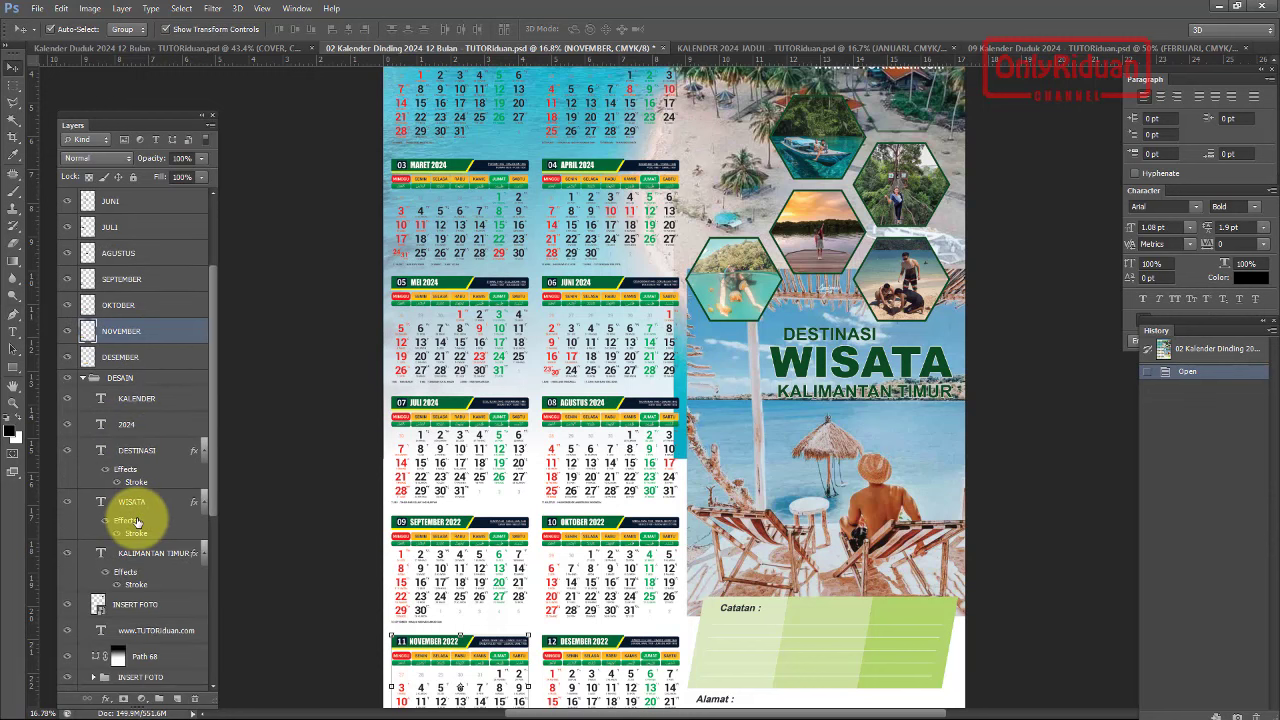
scroll(134, 514, down, 3)
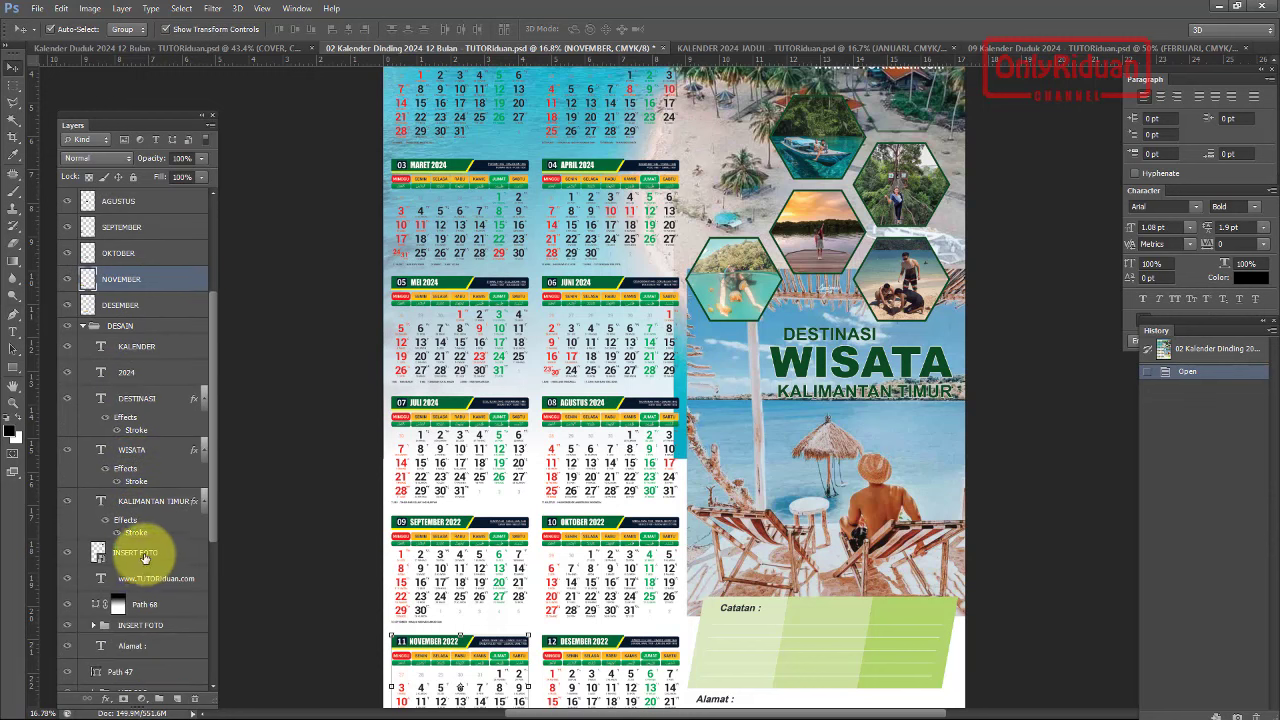
scroll(148, 548, up, 2)
scroll(120, 495, up, 1)
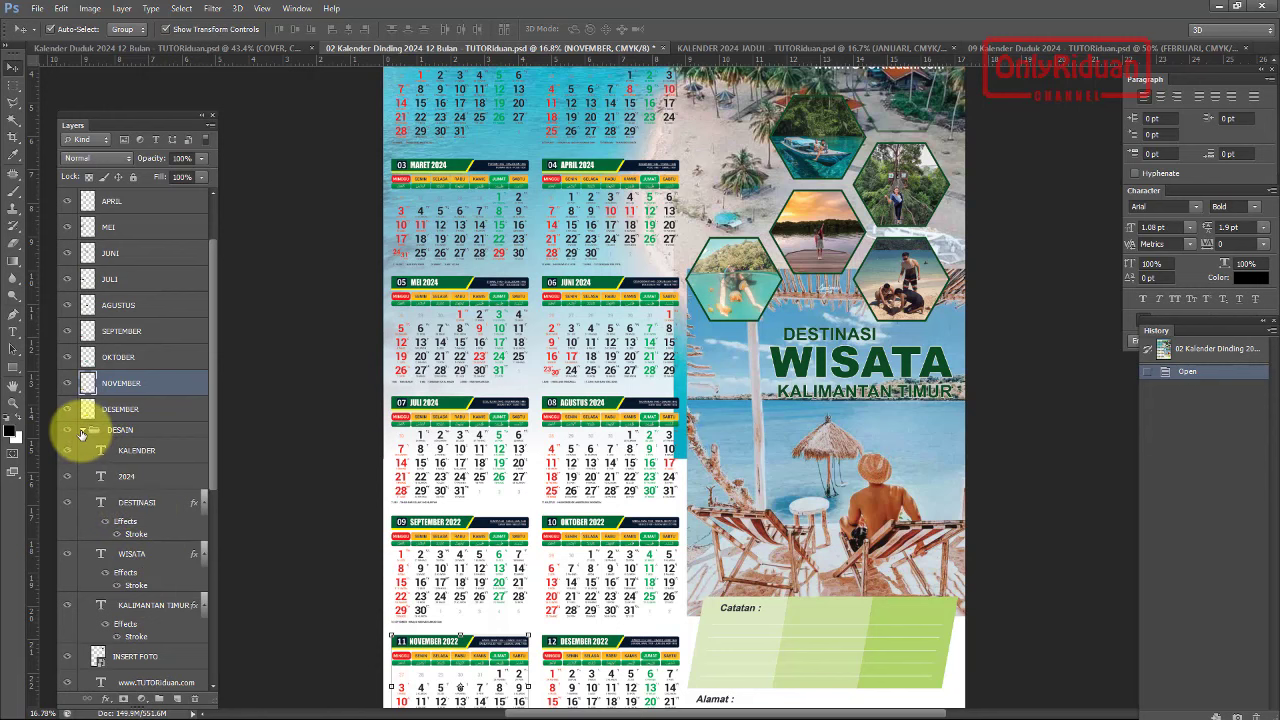
click(82, 431)
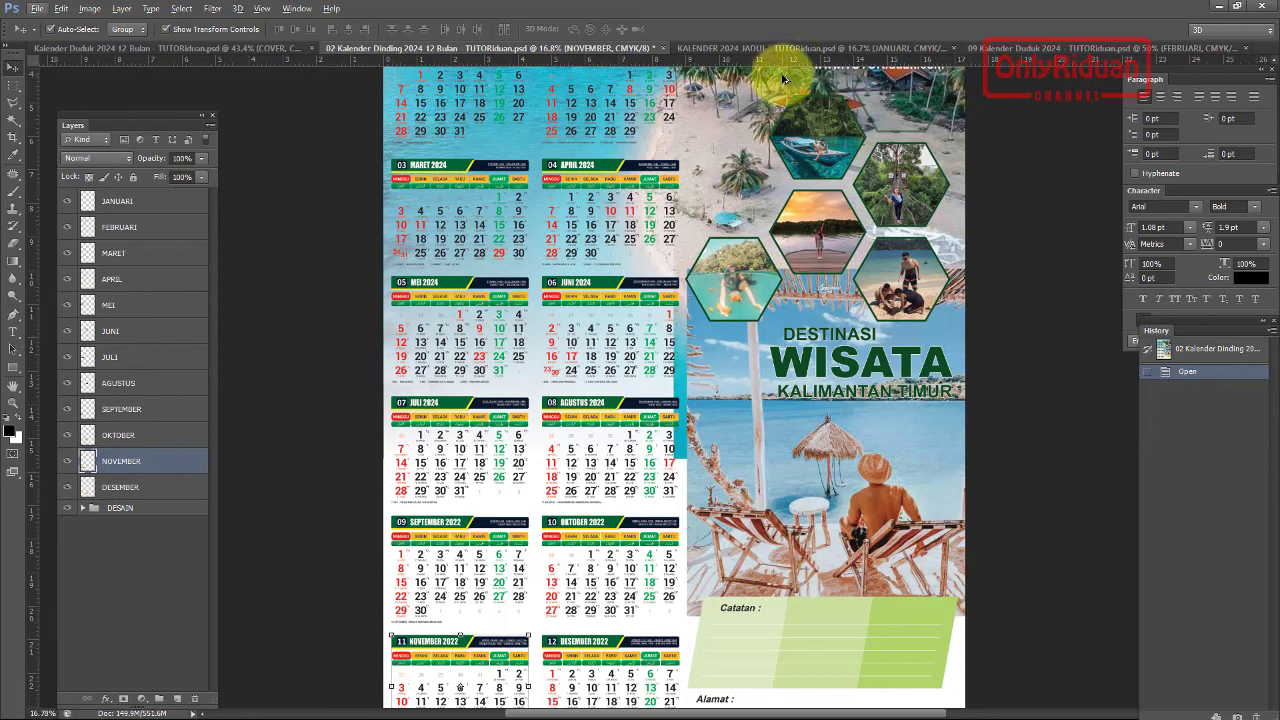
- Open the KALENDER 2024 JADUL calendar and make the APRIL page visible instead of JANUARI
click(793, 47)
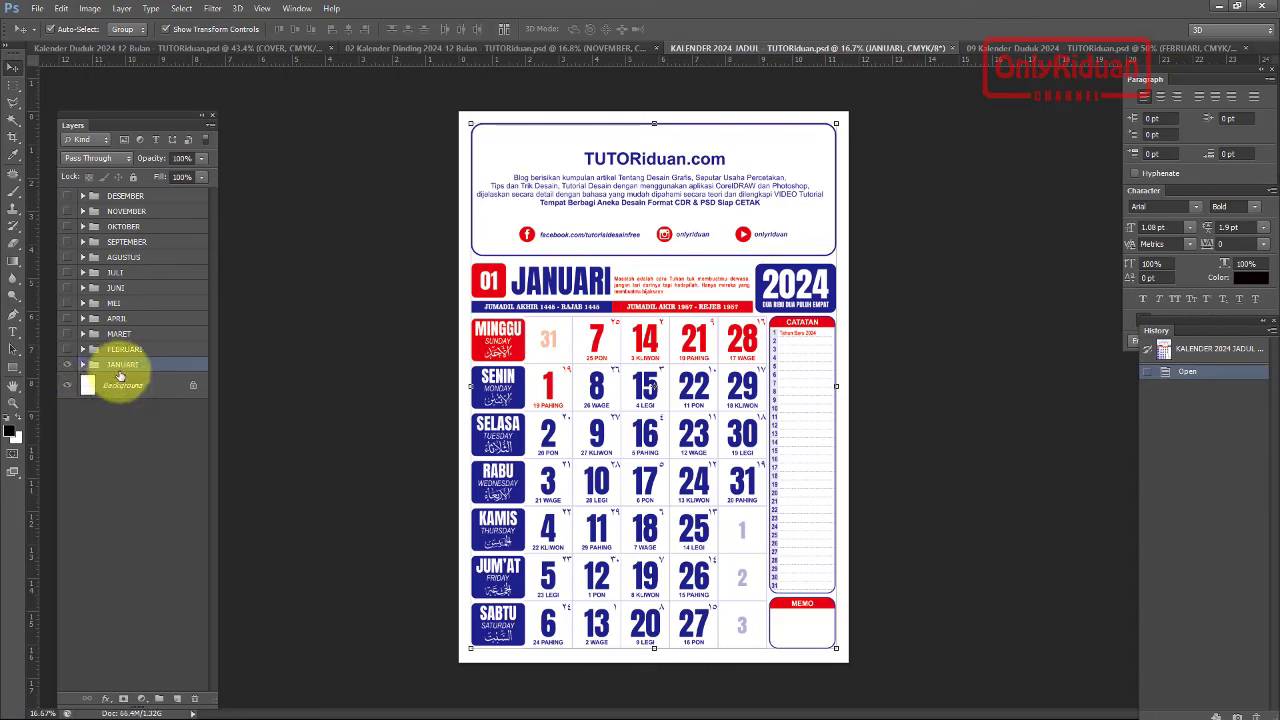
click(67, 350)
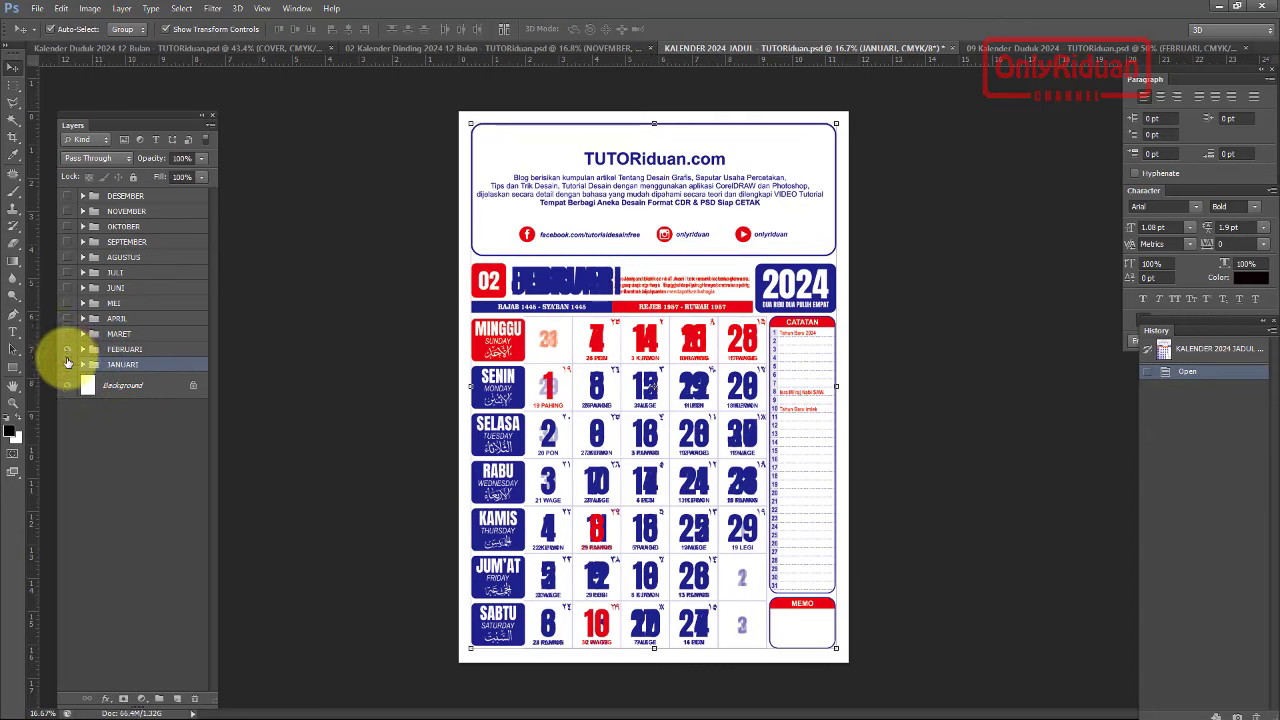
click(69, 368)
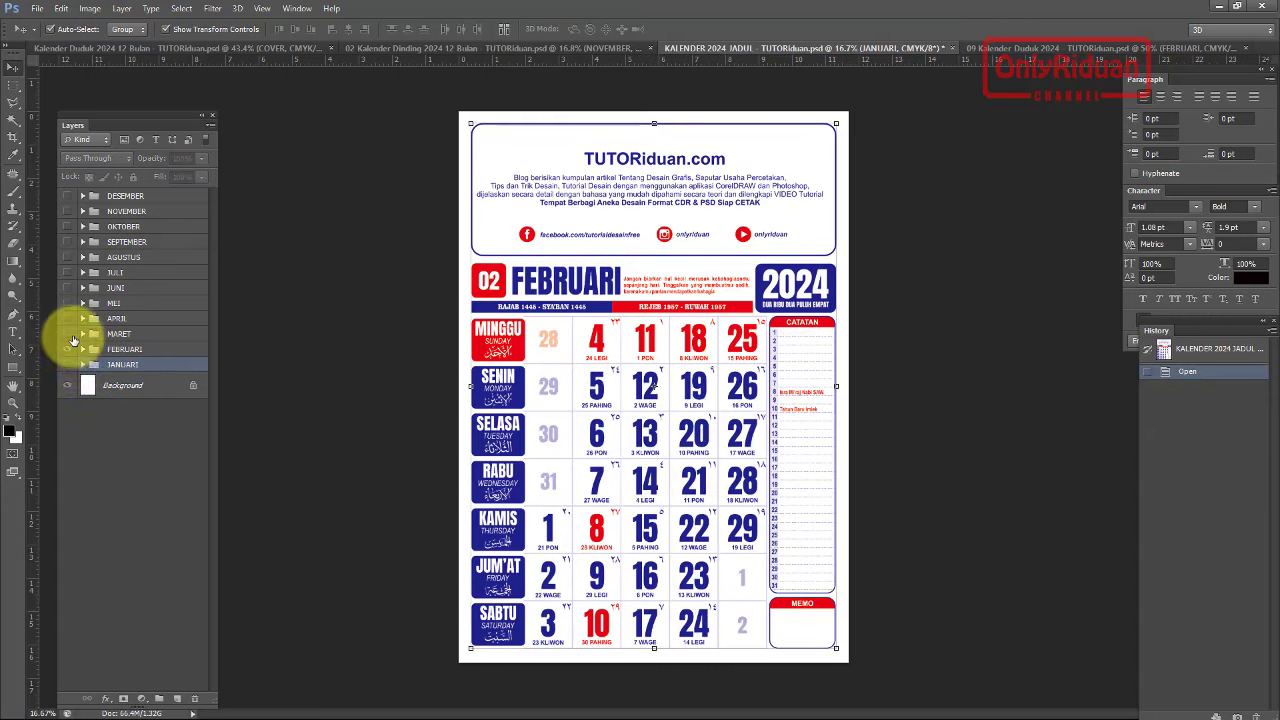
click(69, 335)
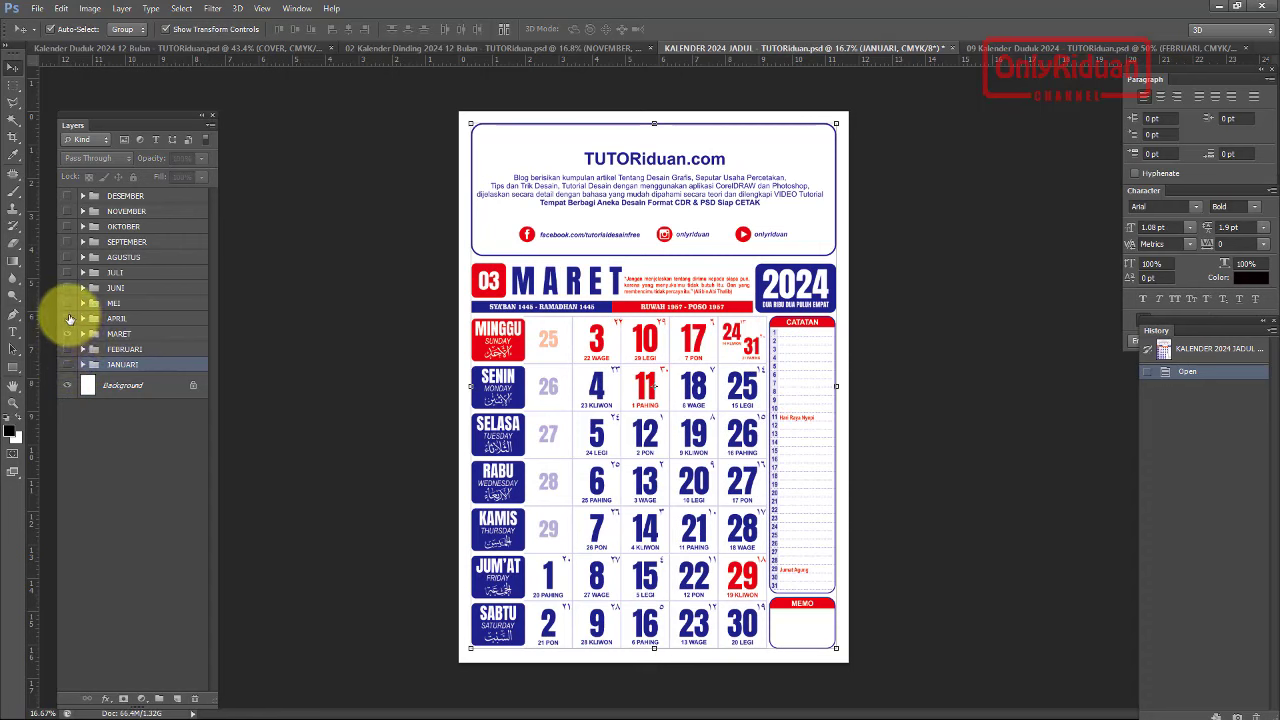
click(69, 318)
click(67, 333)
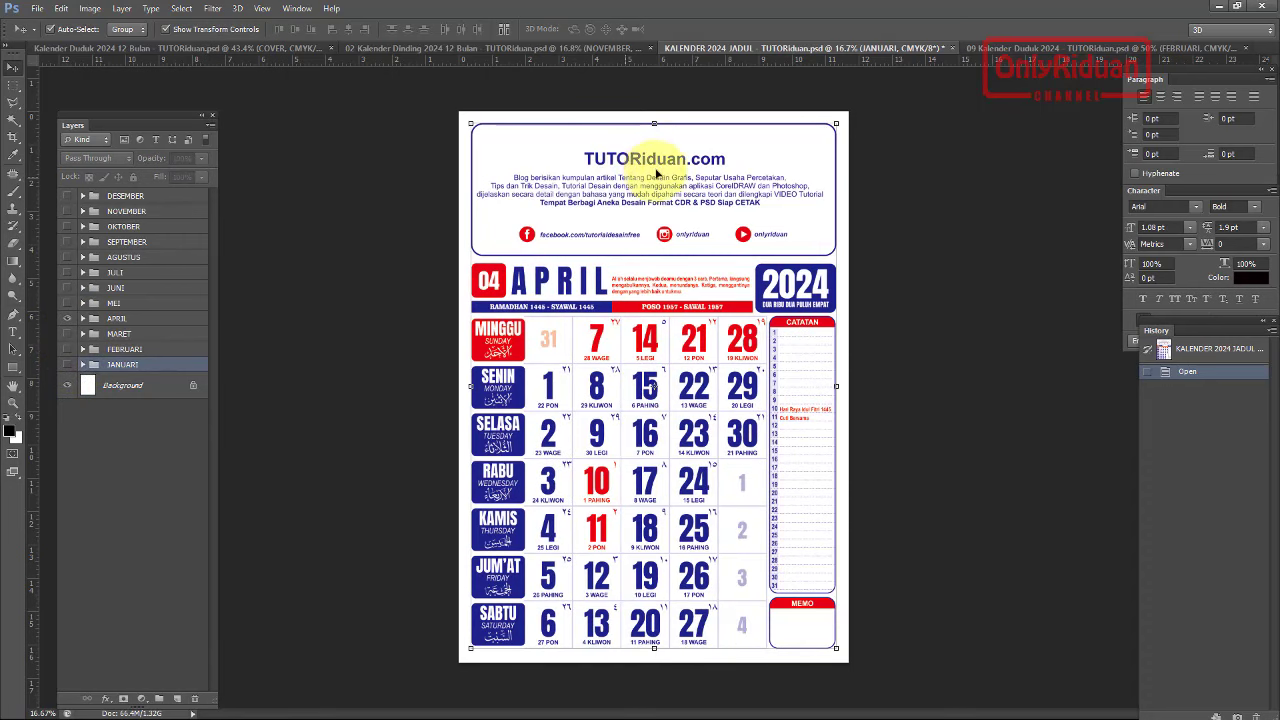
- Inspect the JANUARI Header's facebook, Instagram and YouTube layers, then collapse JANUARI
click(83, 365)
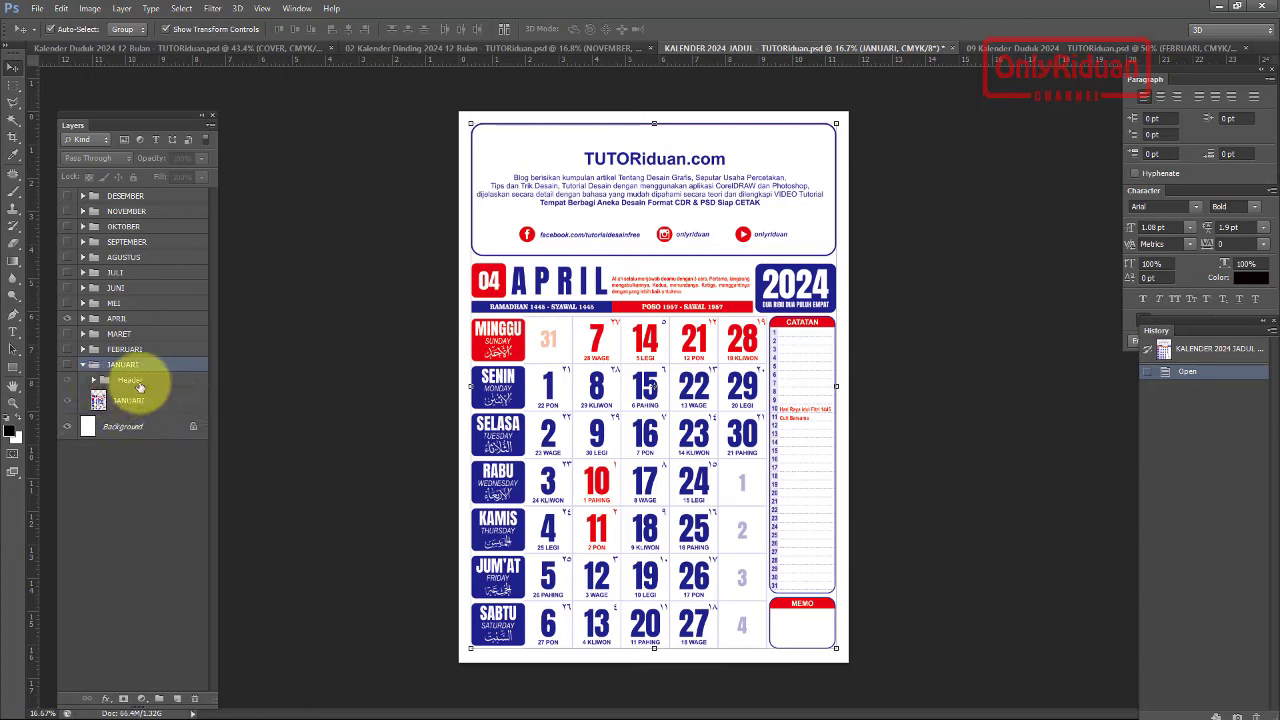
click(94, 380)
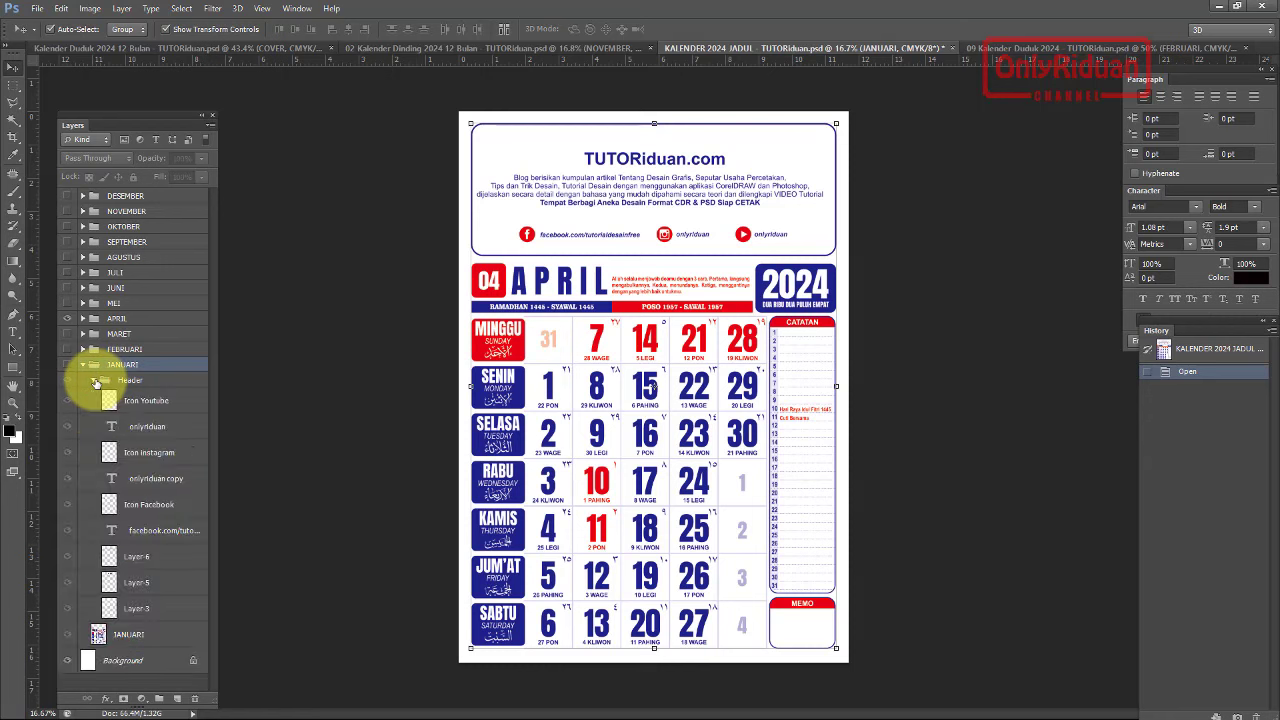
click(143, 535)
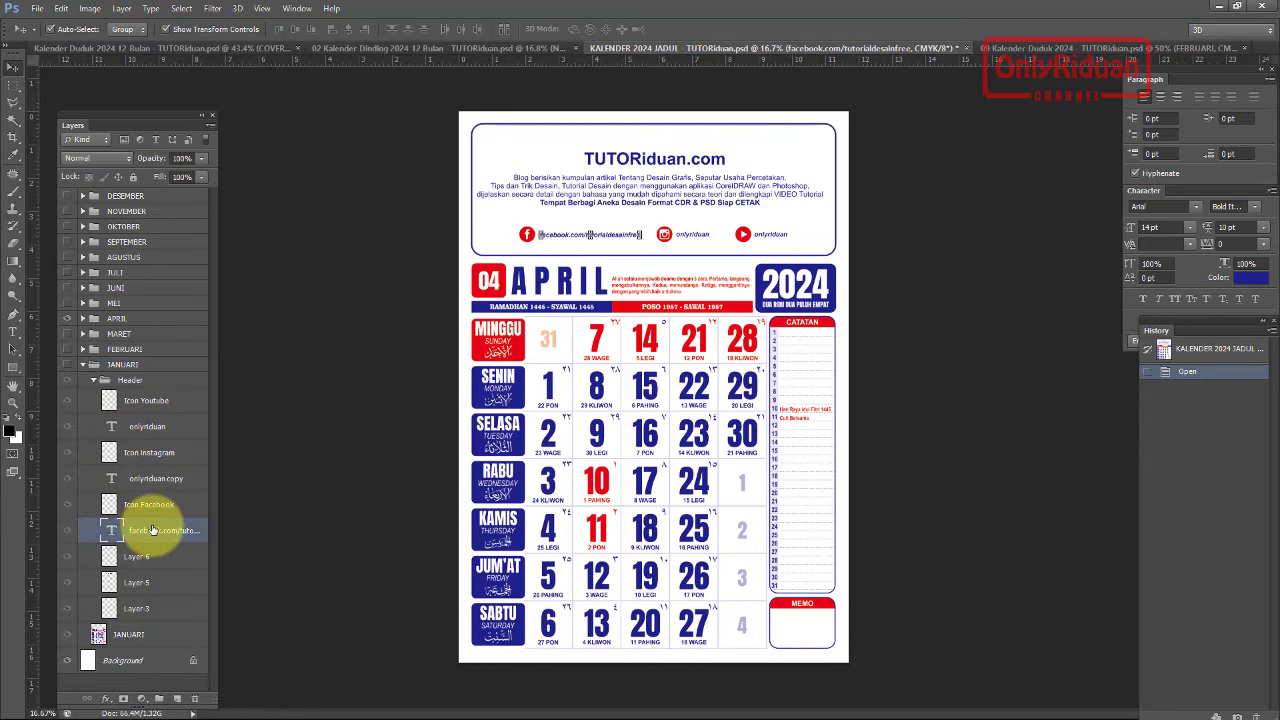
click(160, 479)
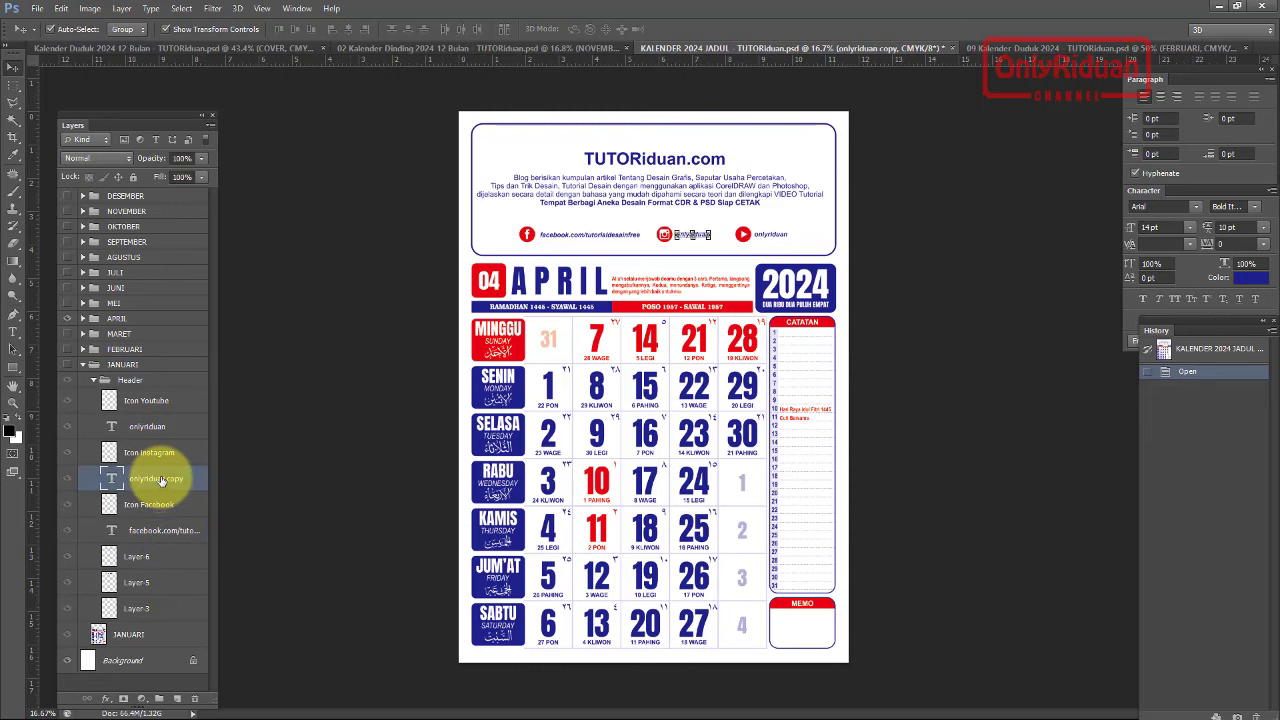
click(155, 427)
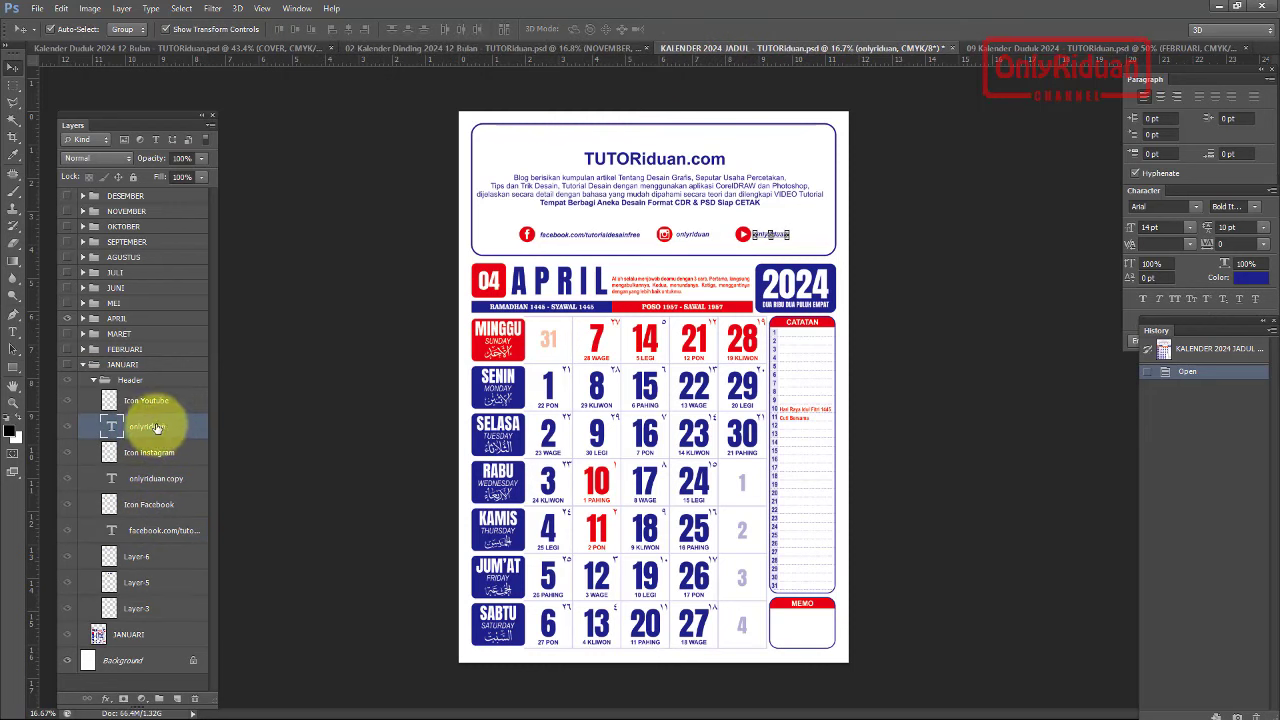
click(147, 403)
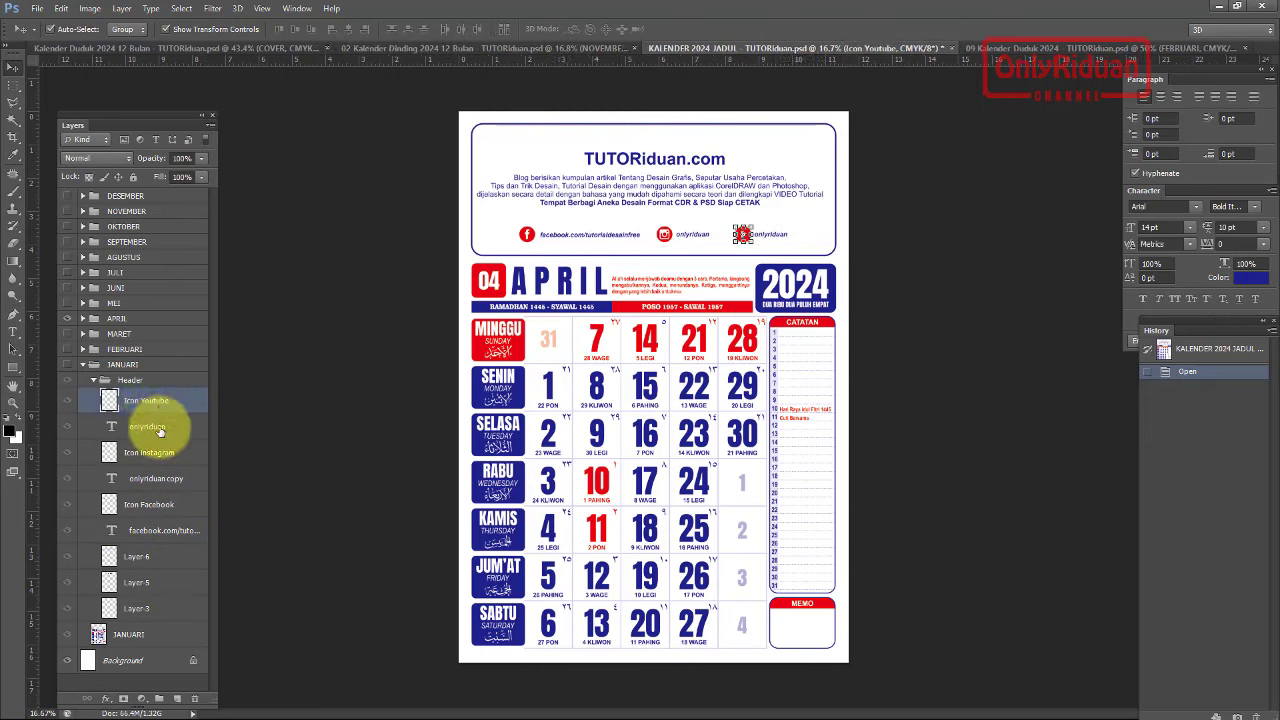
click(155, 427)
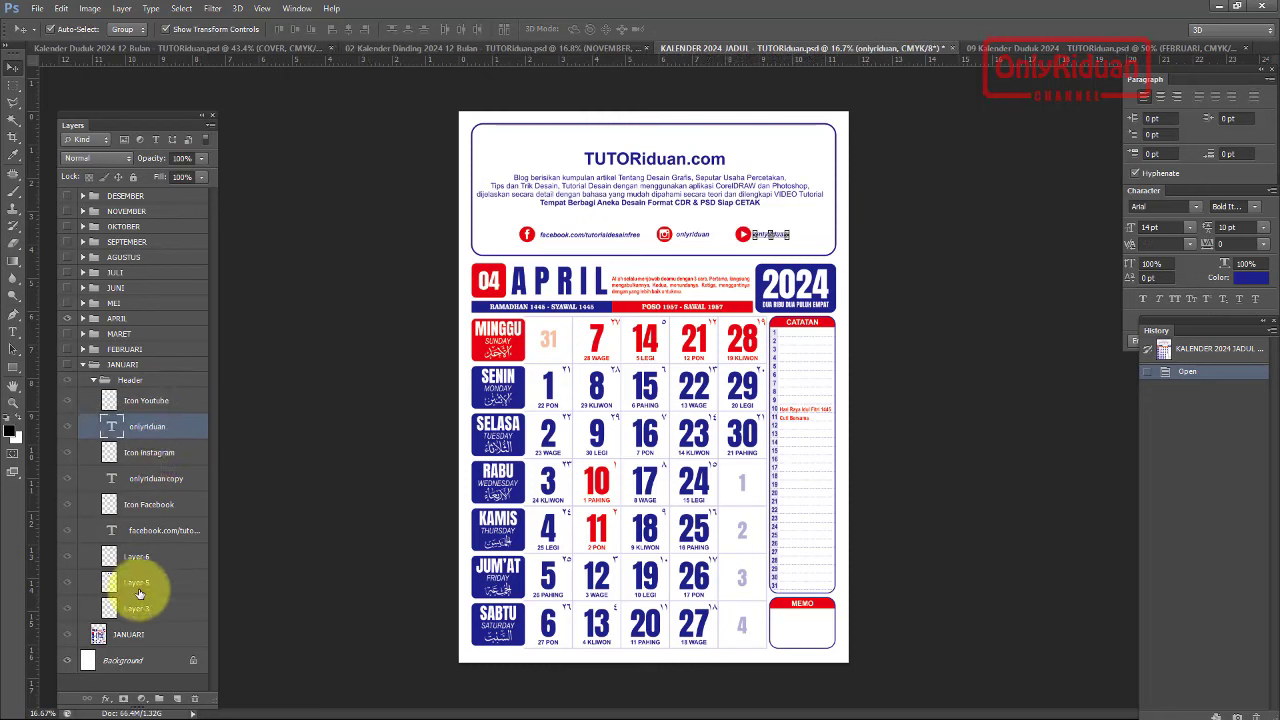
click(82, 365)
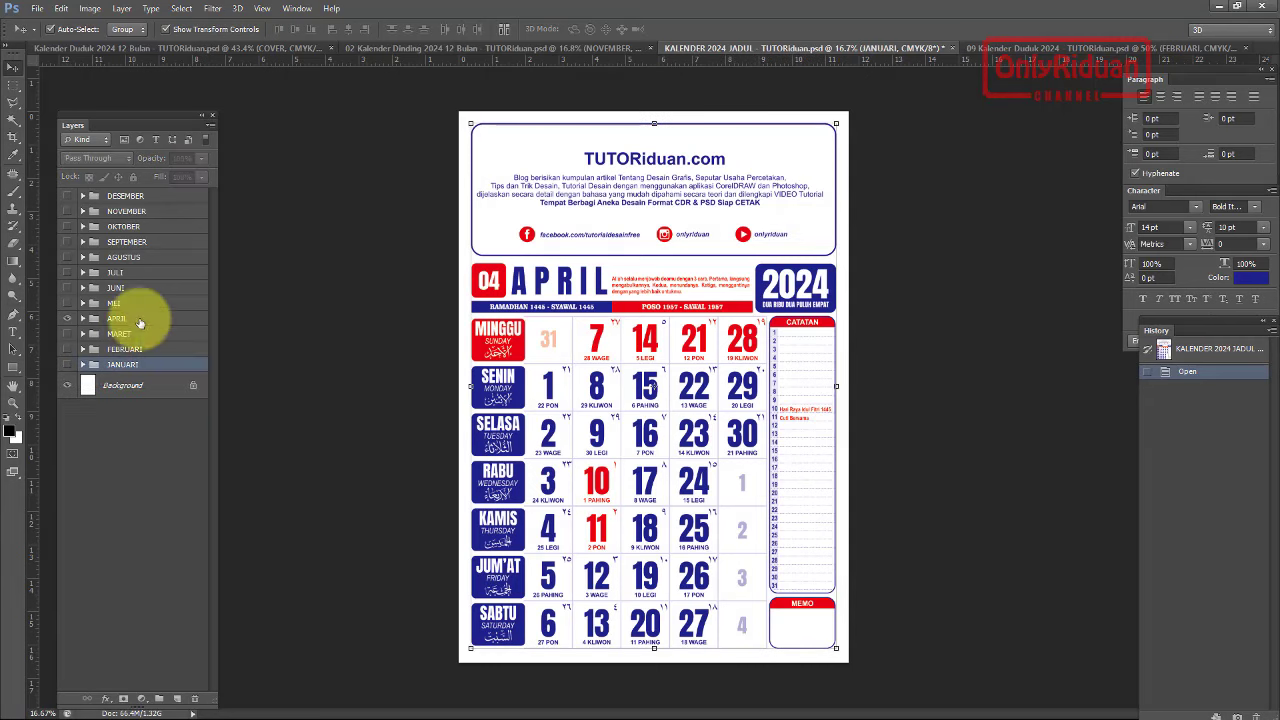
- Minimize Photoshop and then CorelDRAW to reveal the 50 DESAIN calendar promo banner
click(1218, 8)
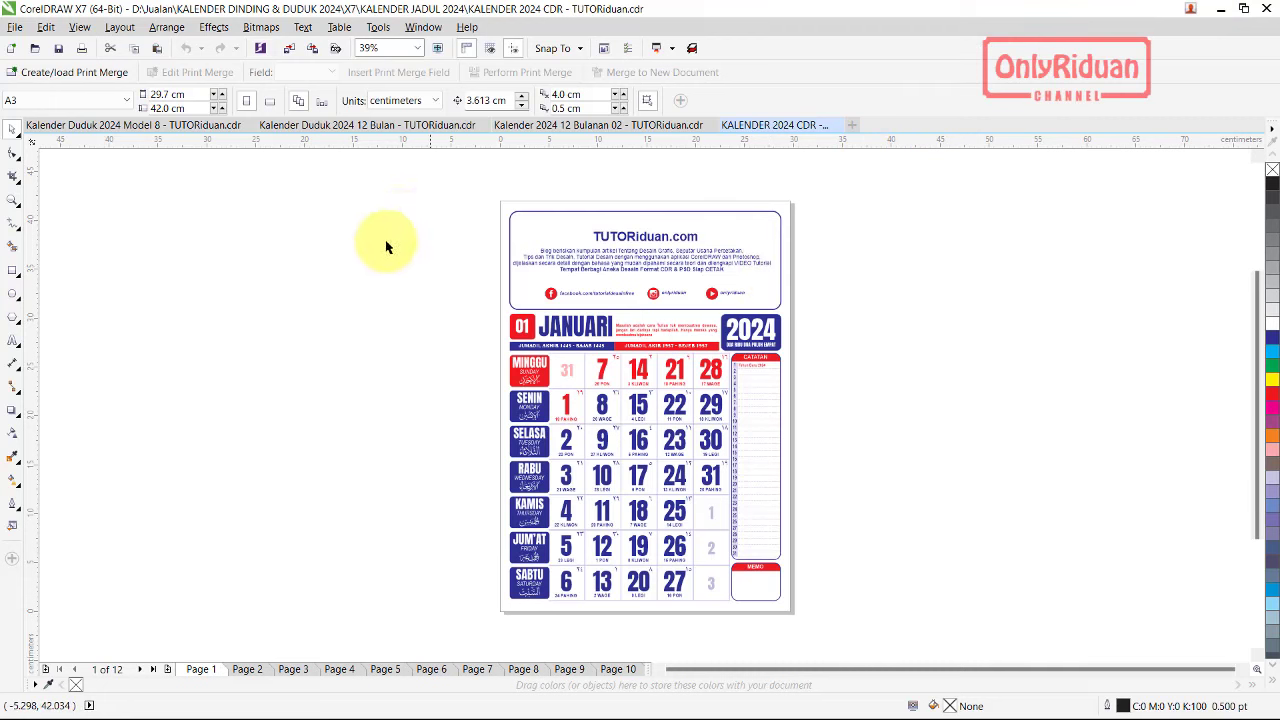
click(1220, 10)
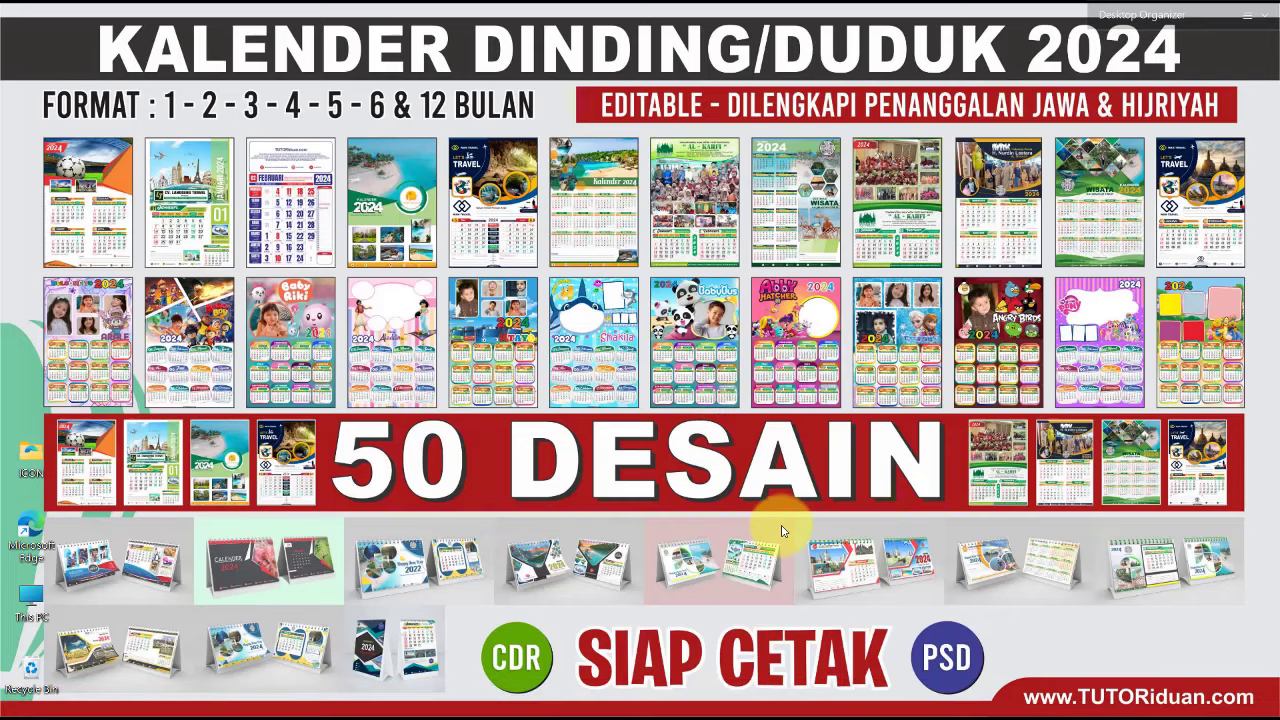